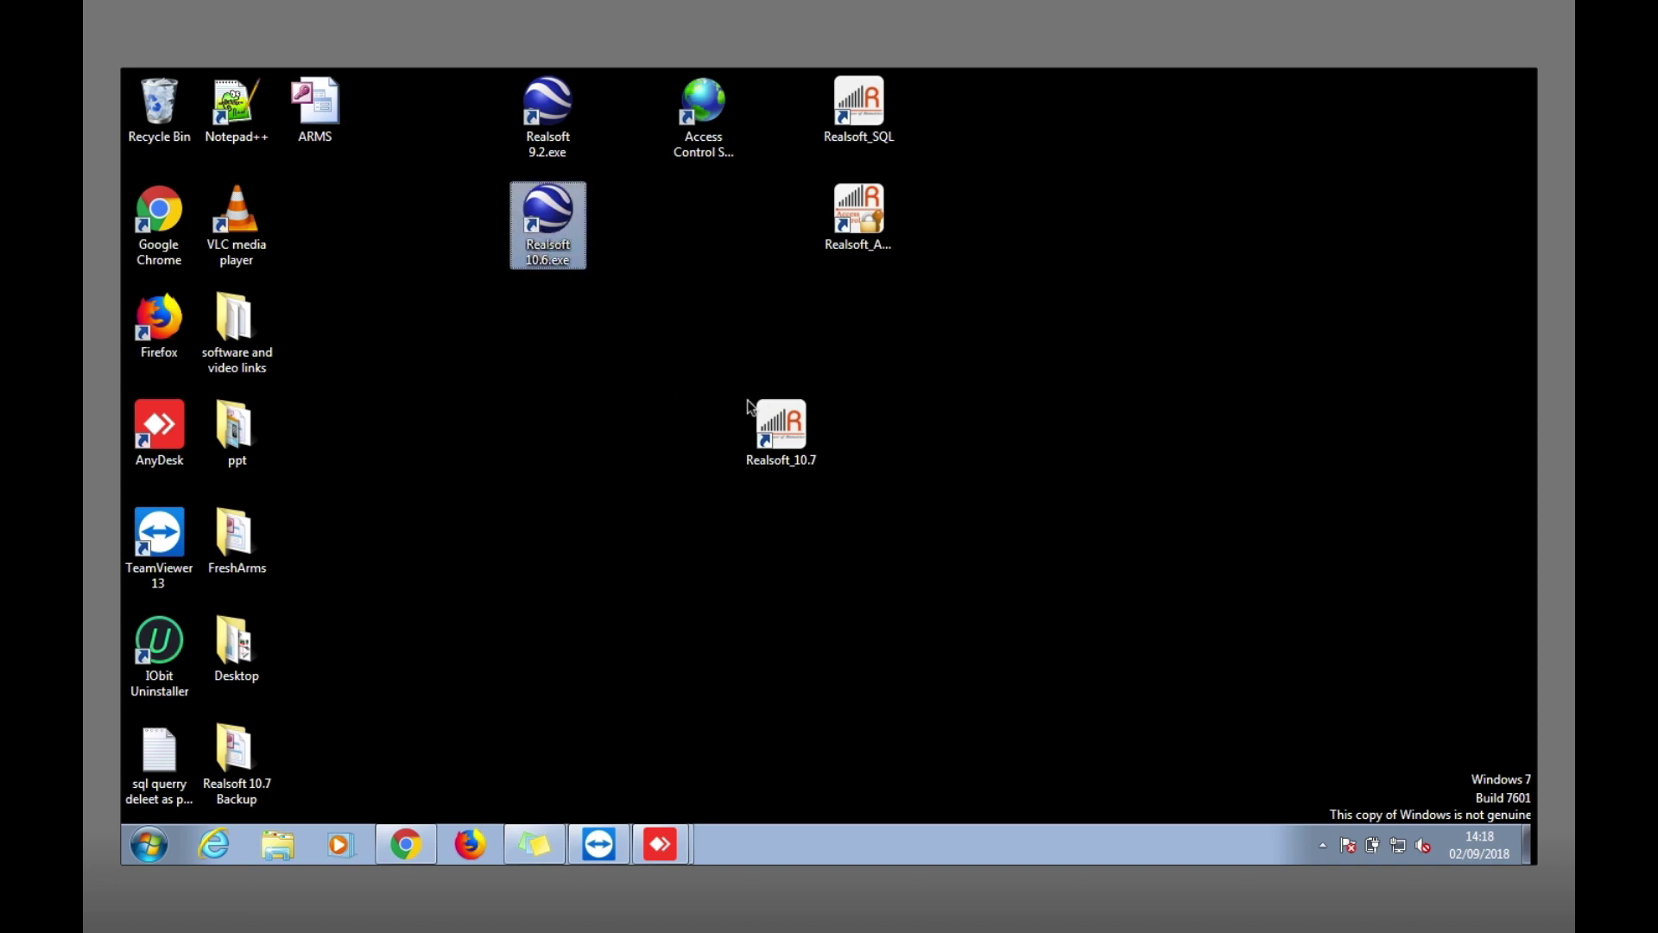
Launch Realsoft 10.7 from its desktop shortcut.
click(781, 427)
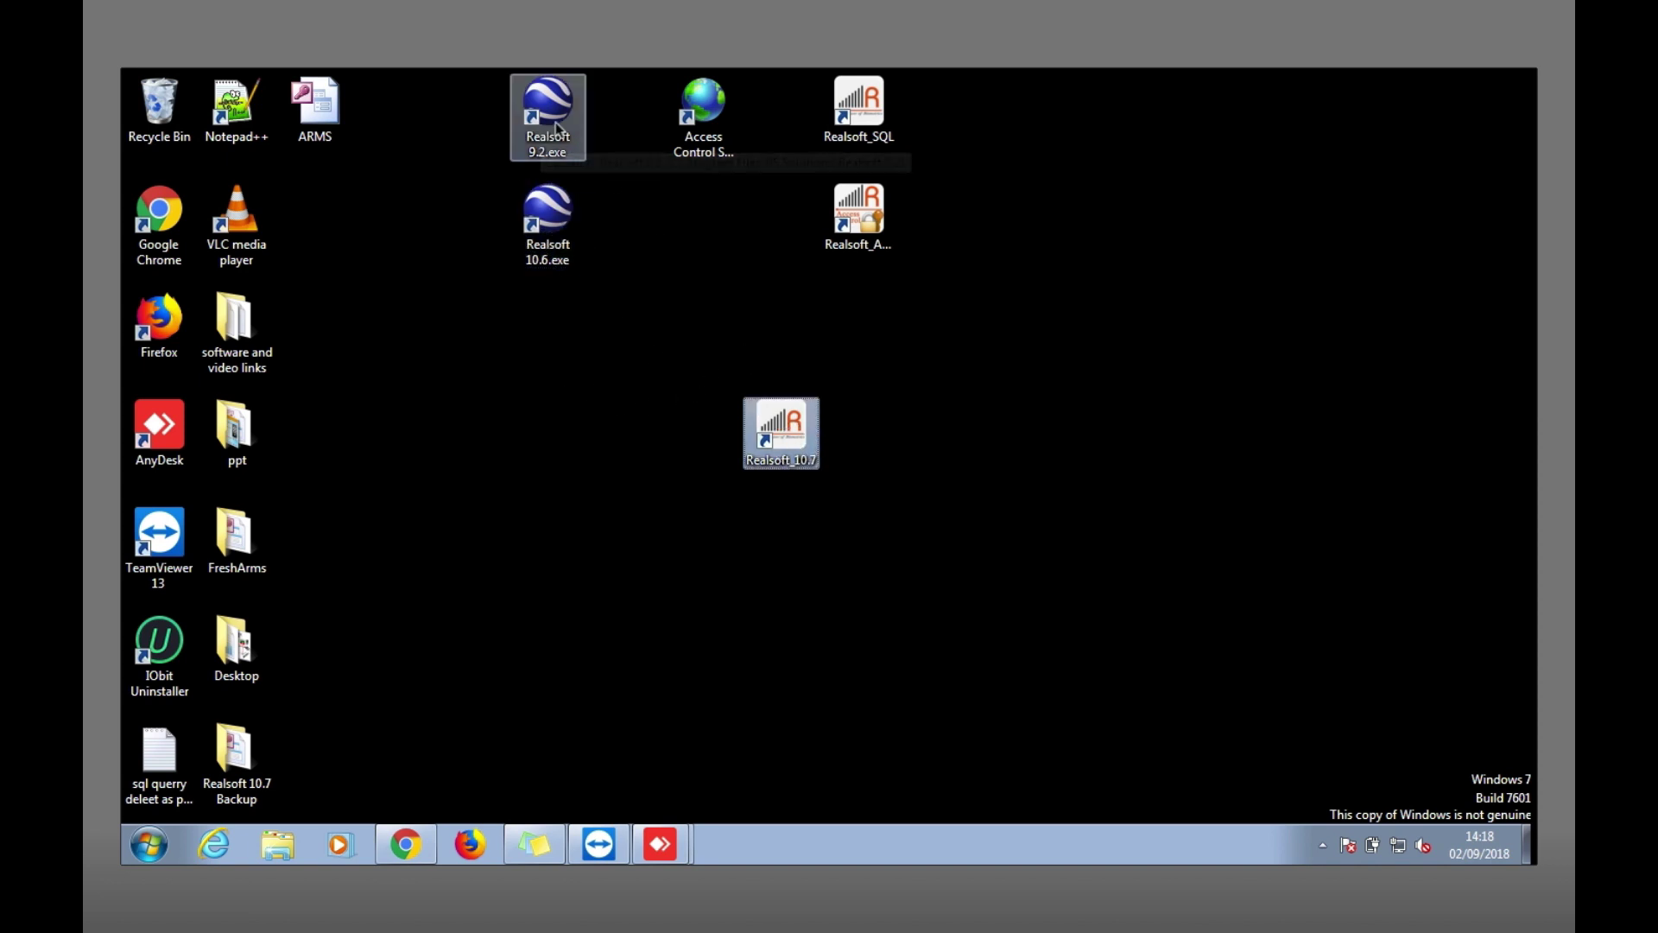
click(703, 354)
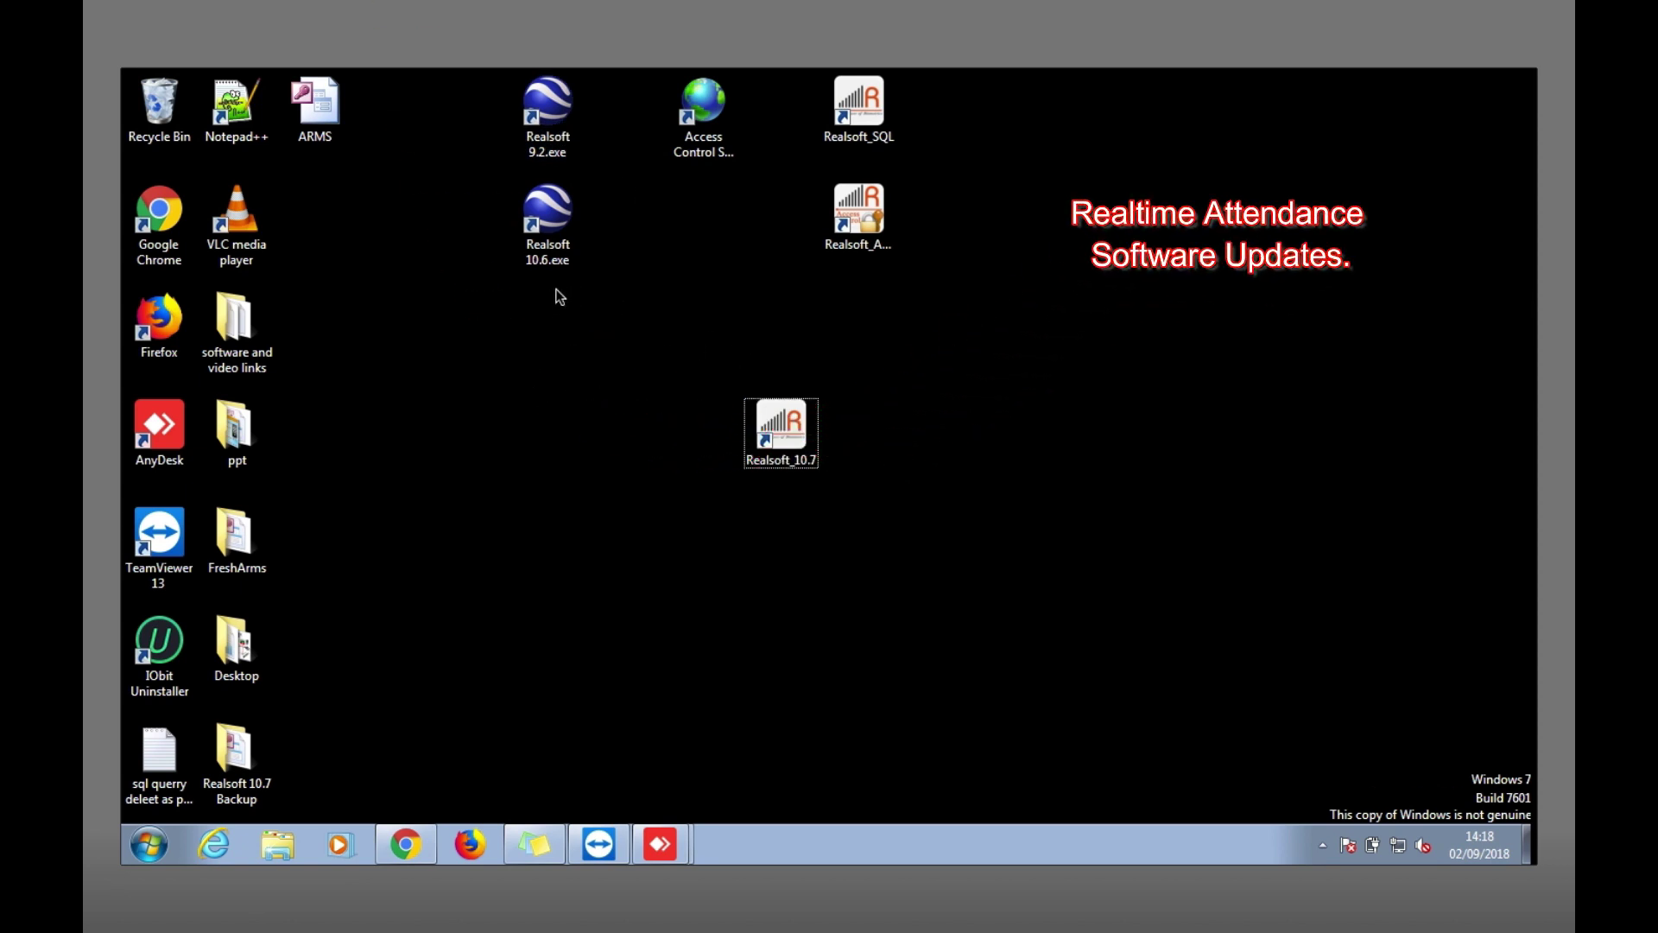
drag(556, 289, 701, 395)
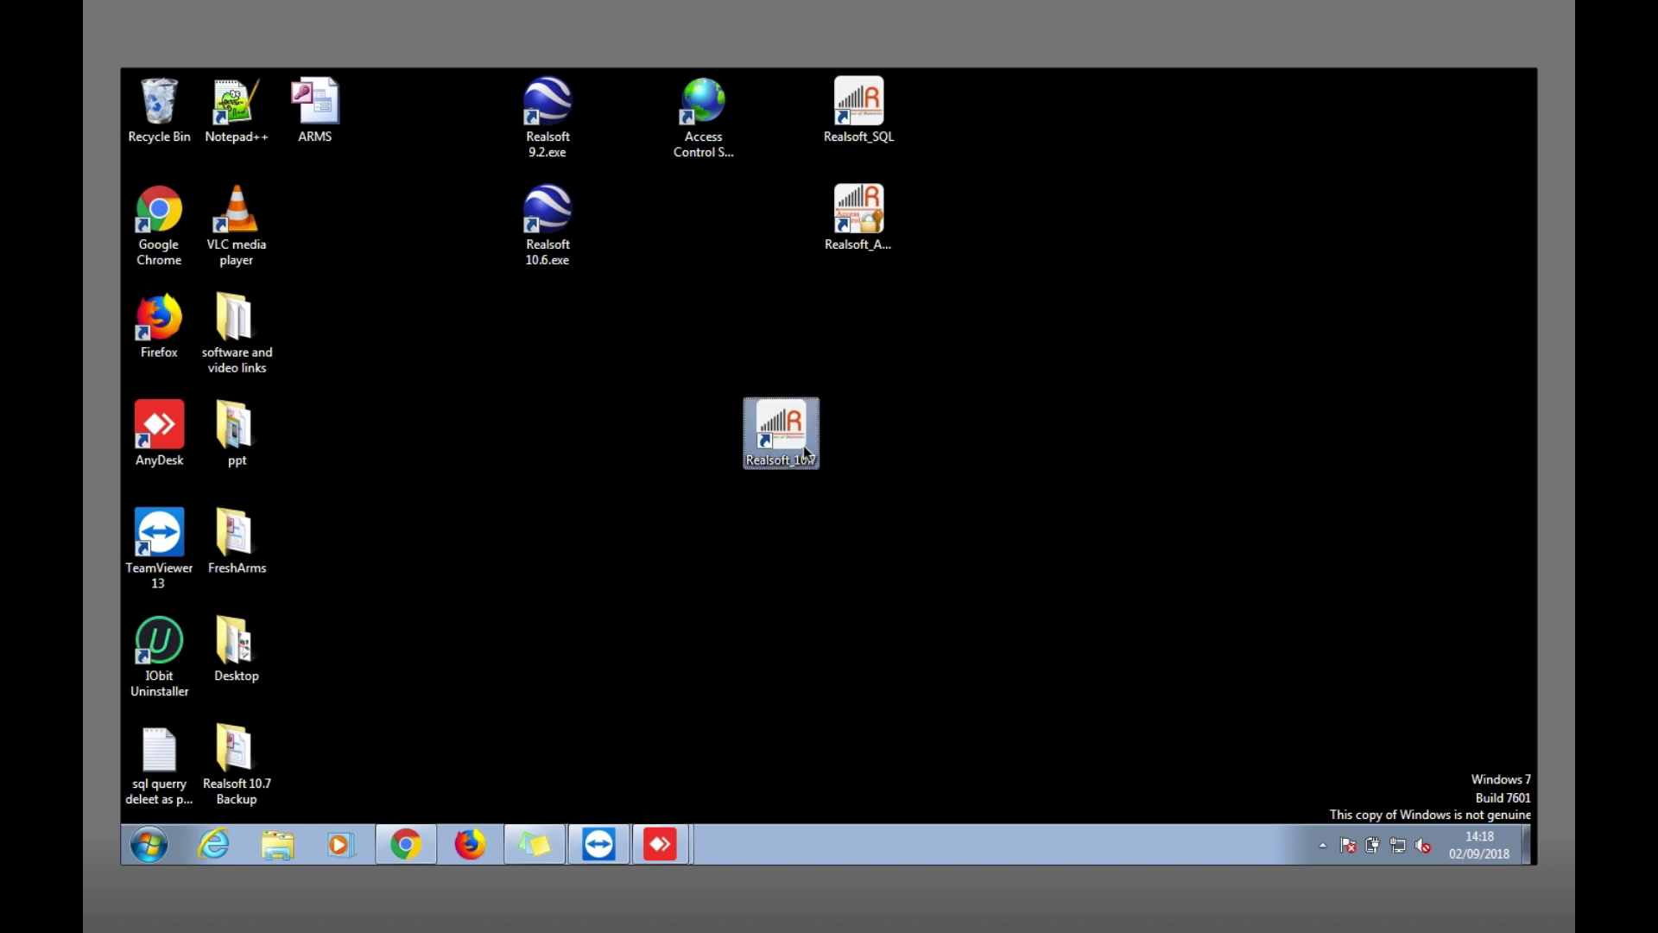
click(803, 446)
double_click(780, 423)
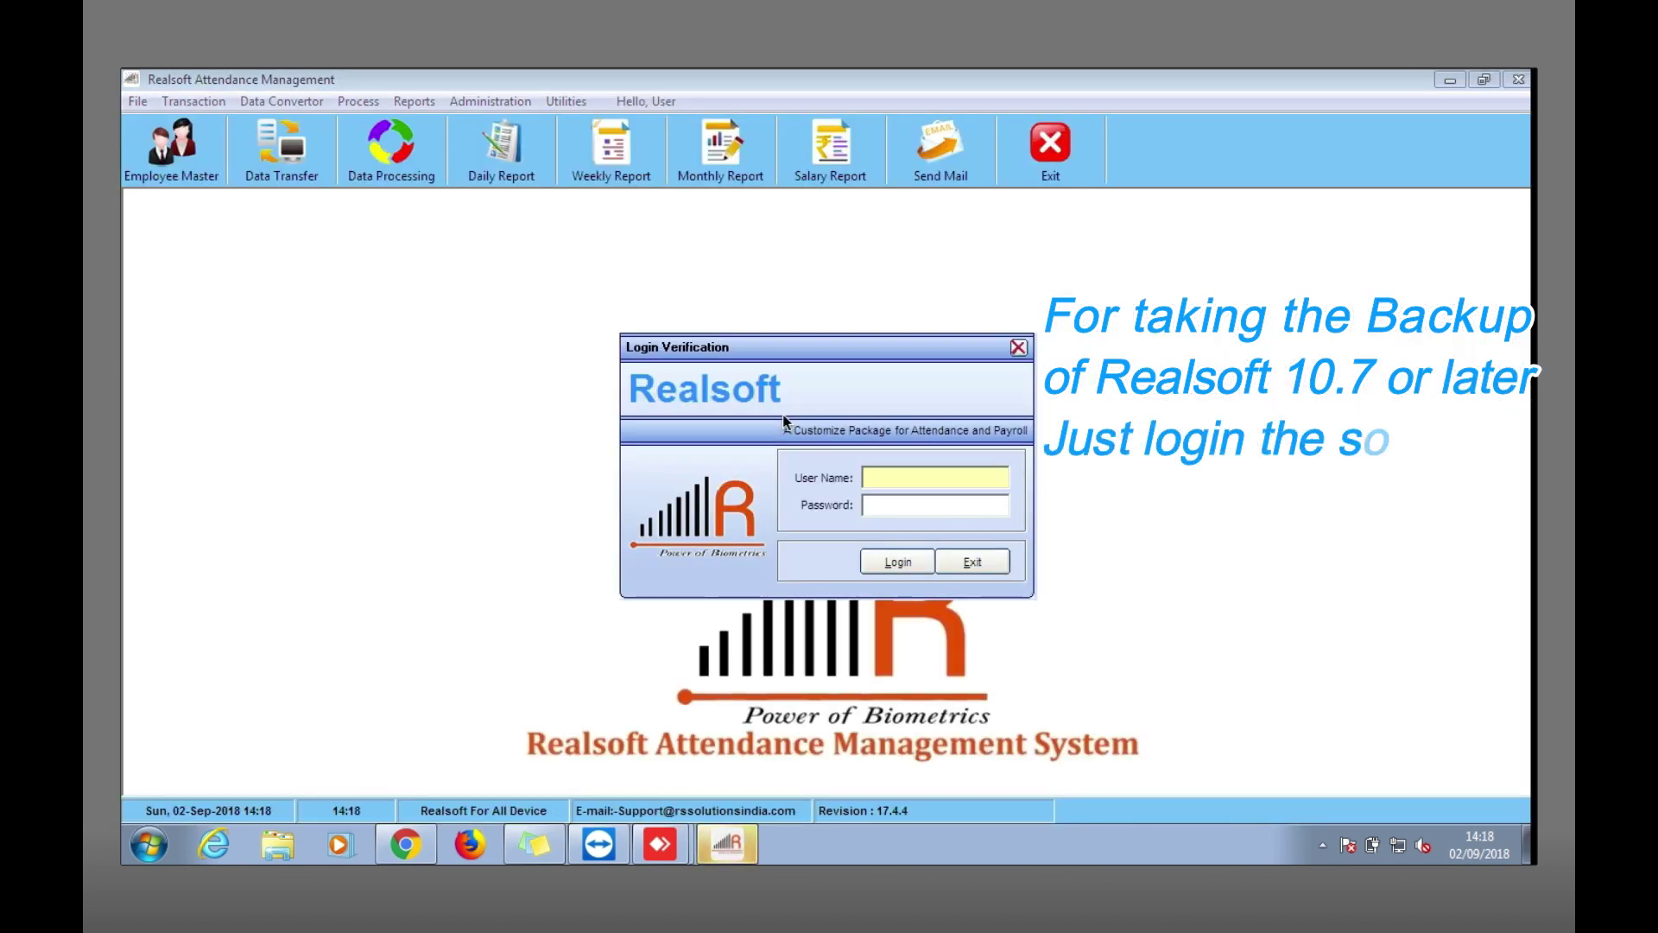
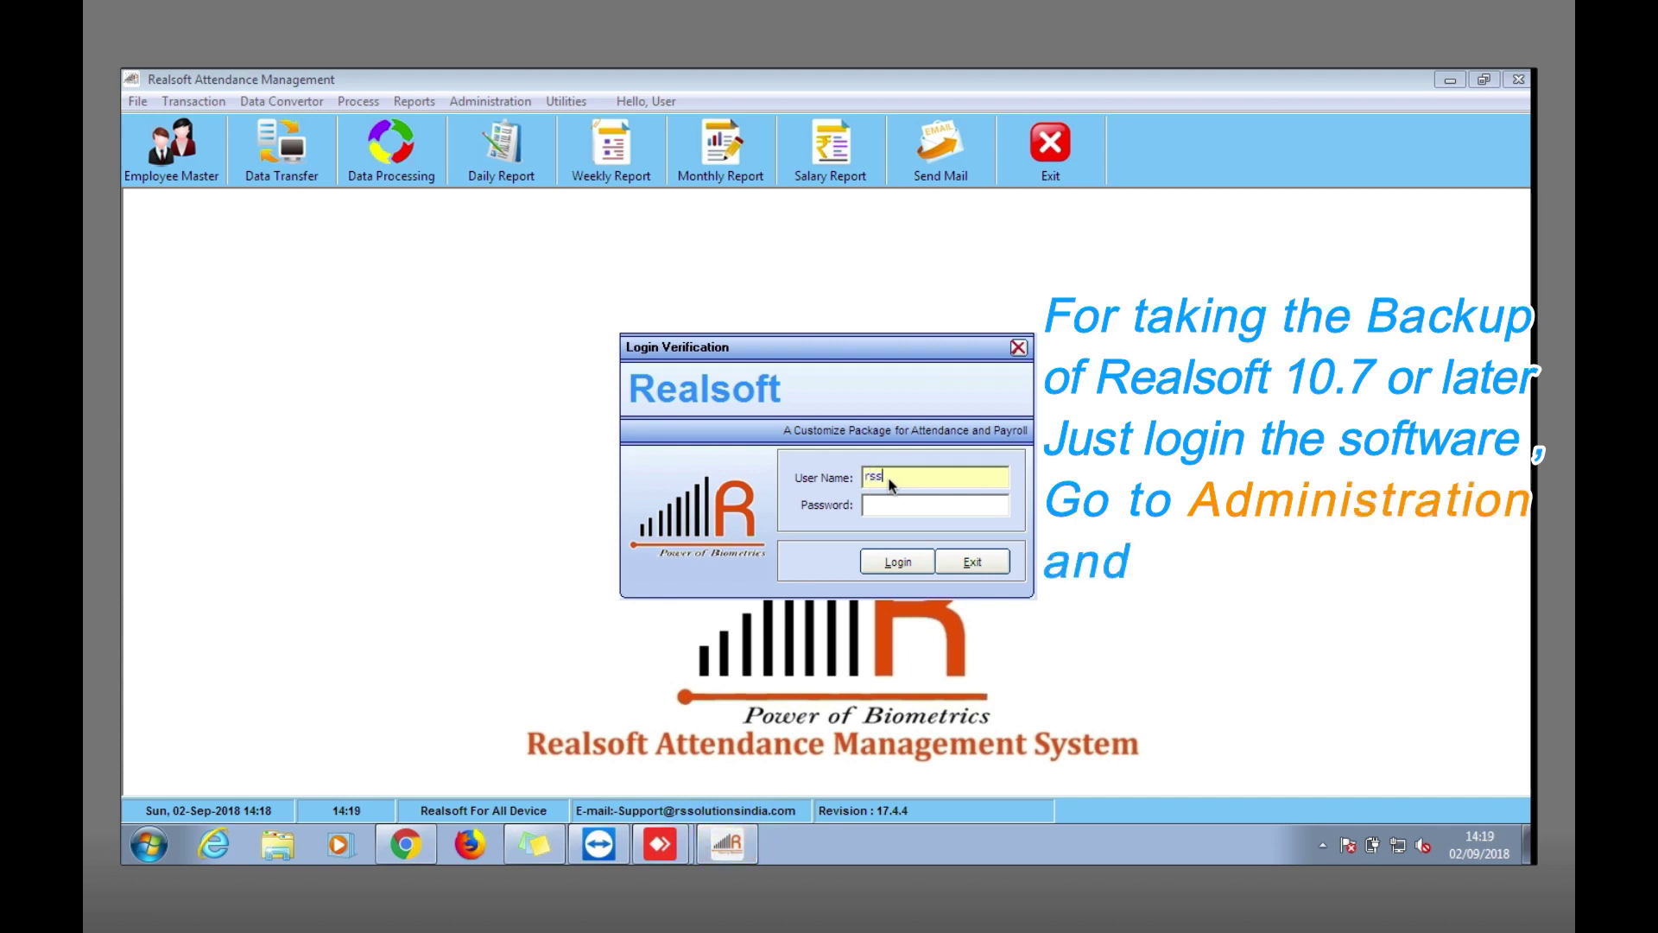
Log in with the user name and password, then open Administration > Backup.
key(Tab)
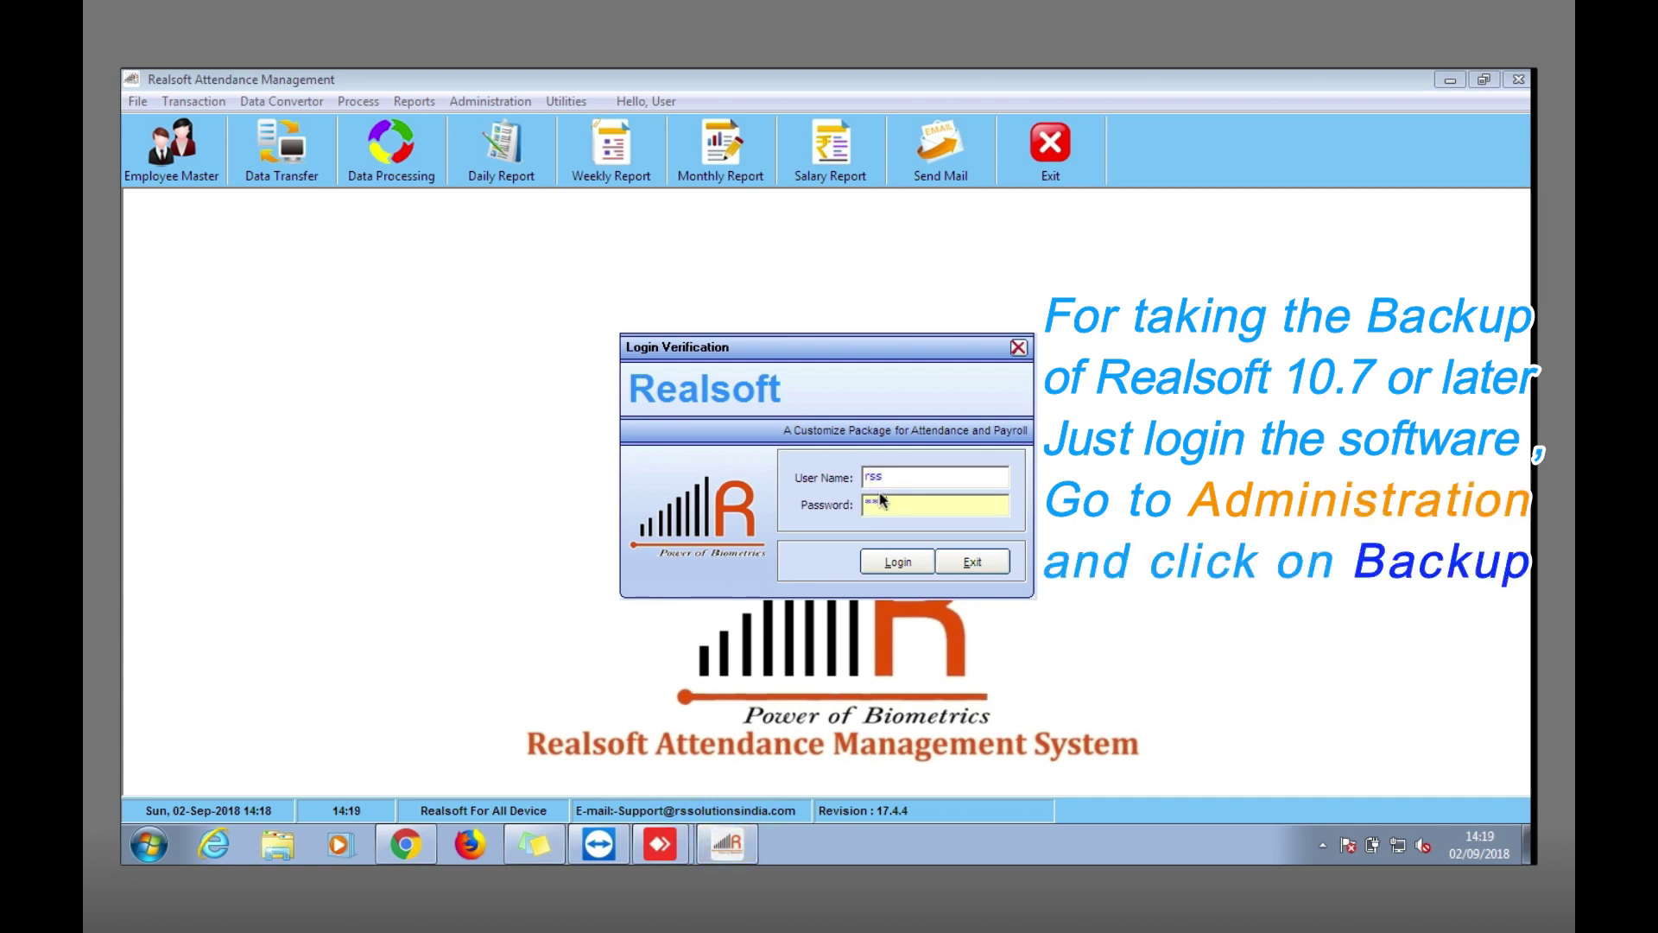
key(Return)
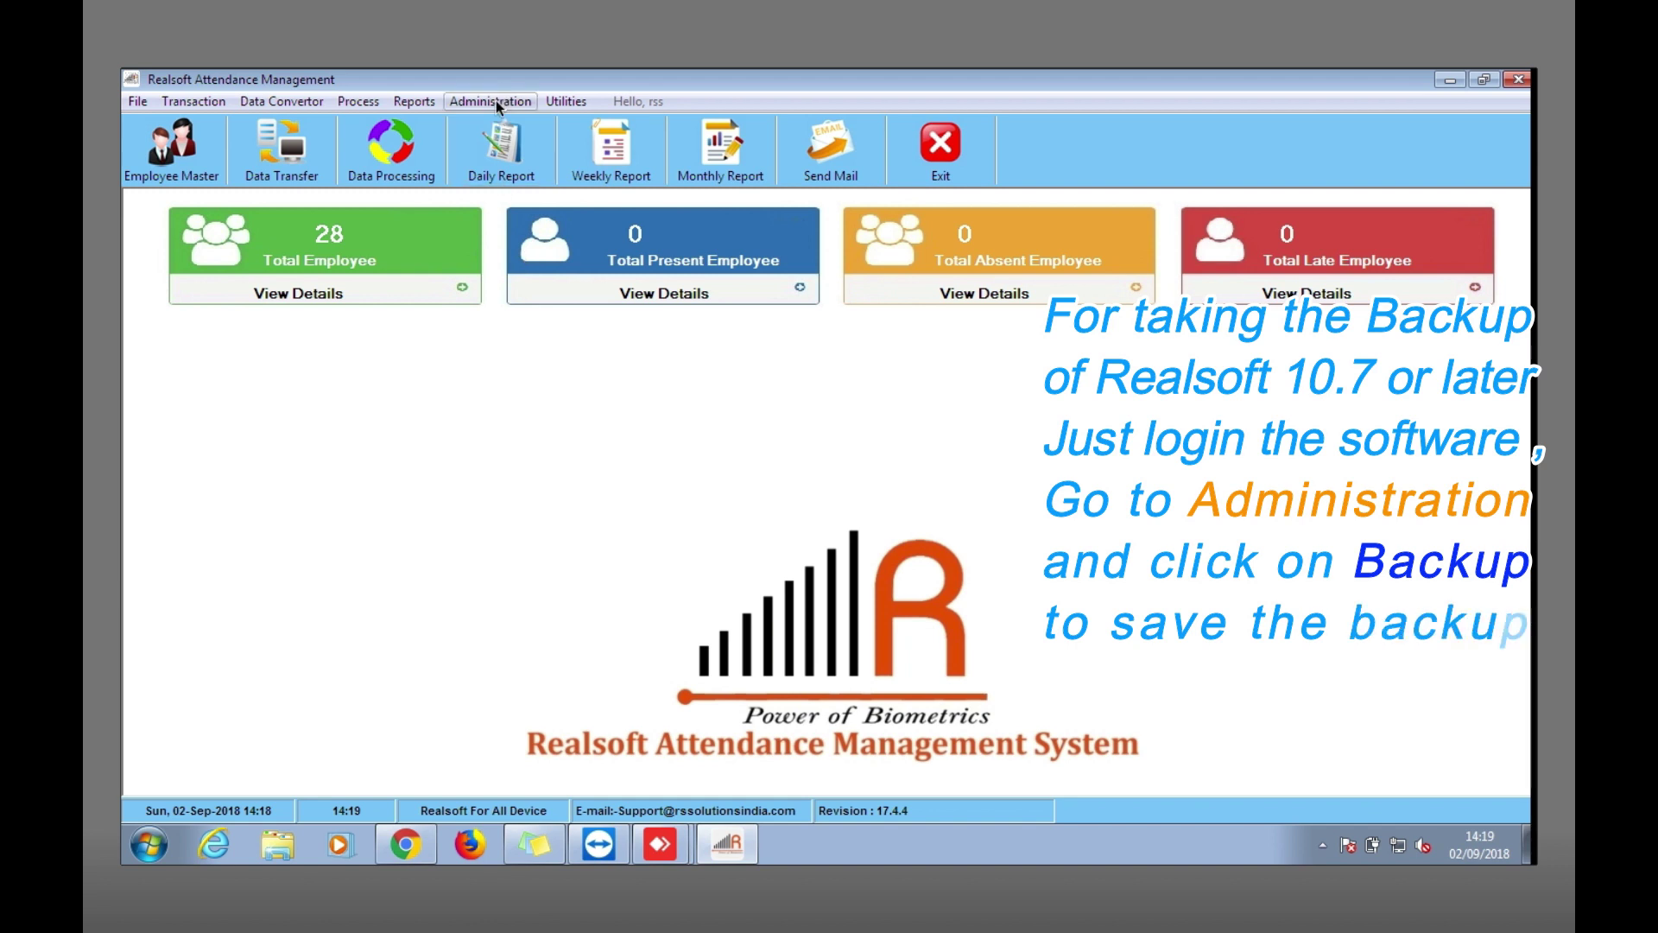
click(496, 102)
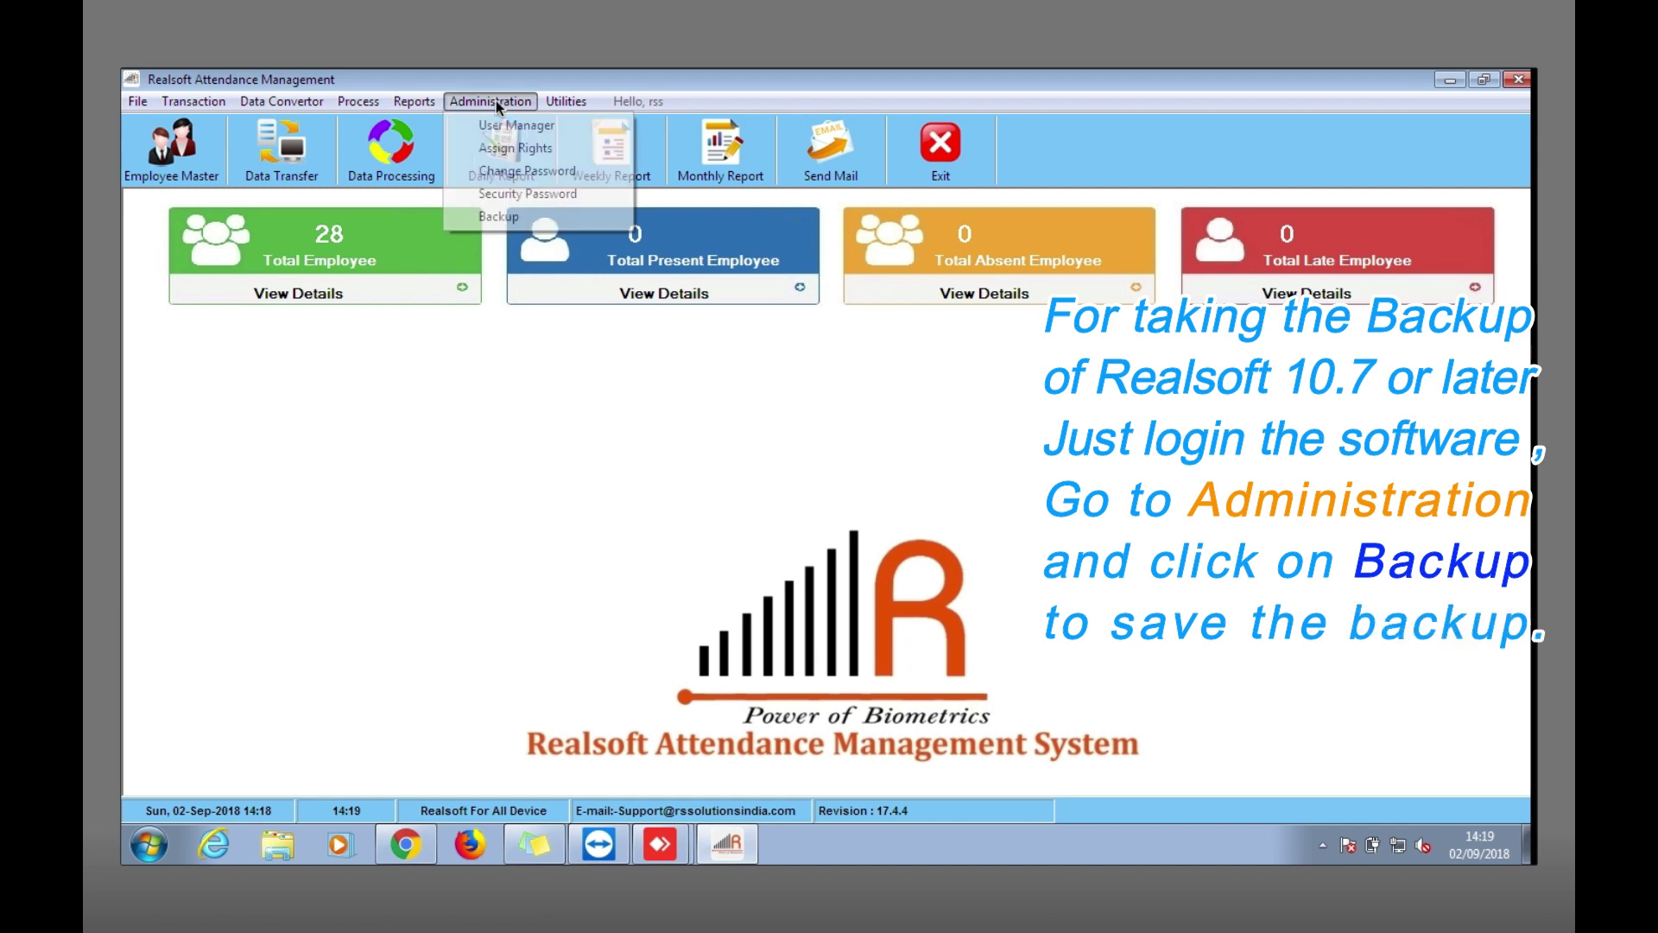
click(499, 217)
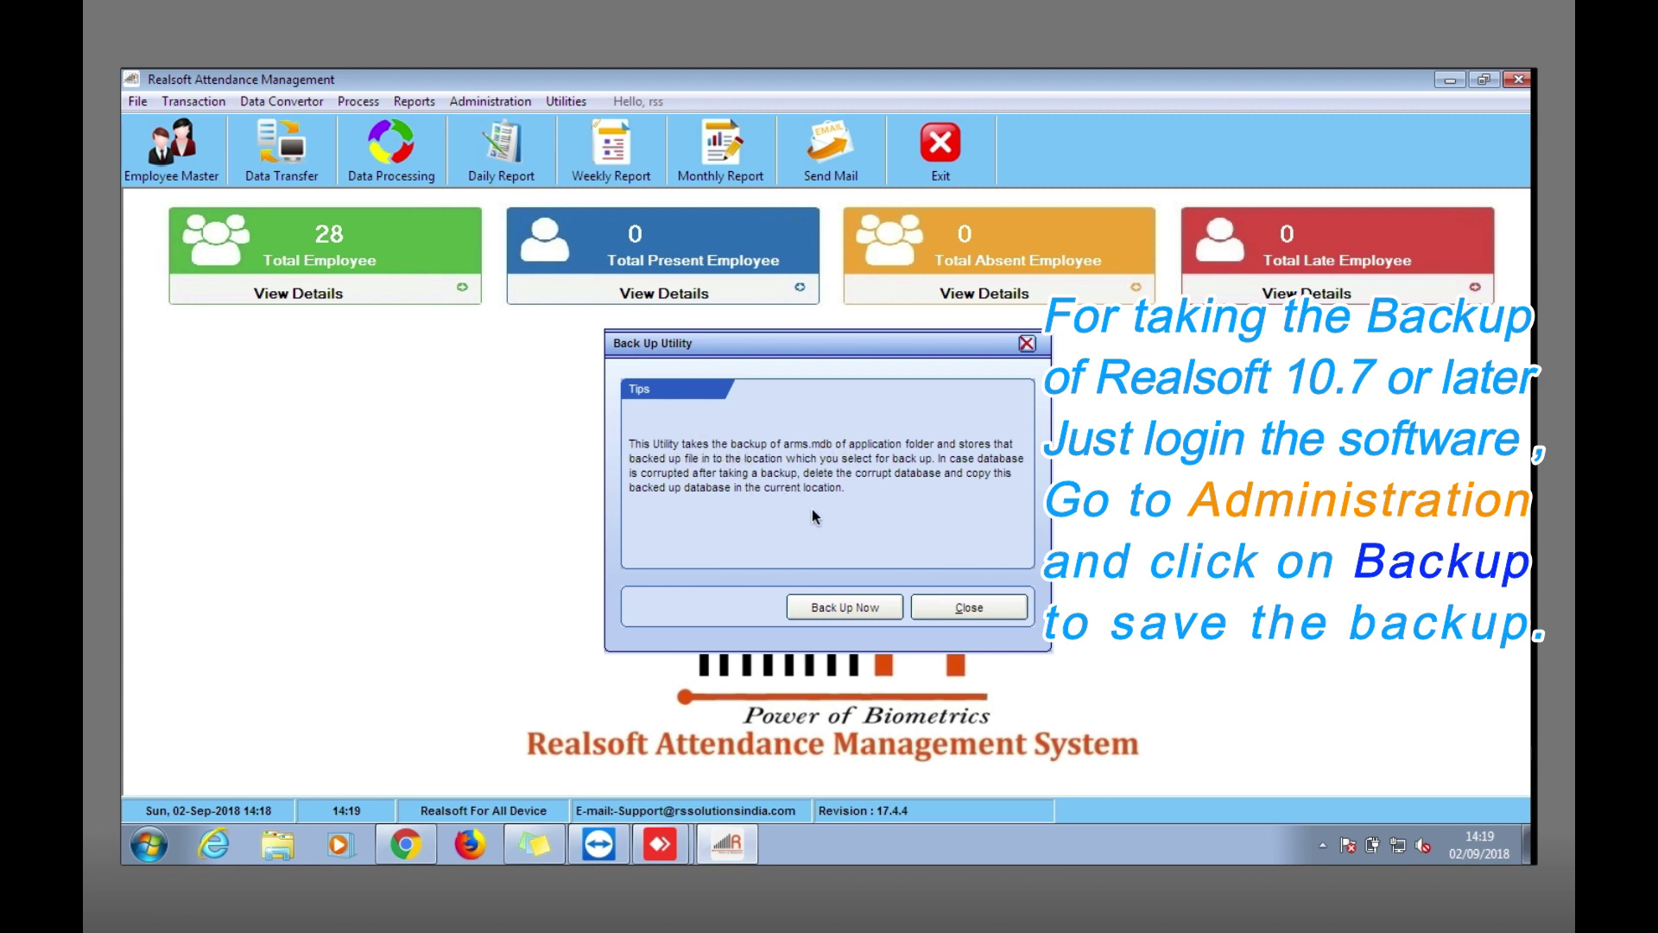
Start the backup and create a new '10.7 backup' folder on the Desktop.
click(835, 609)
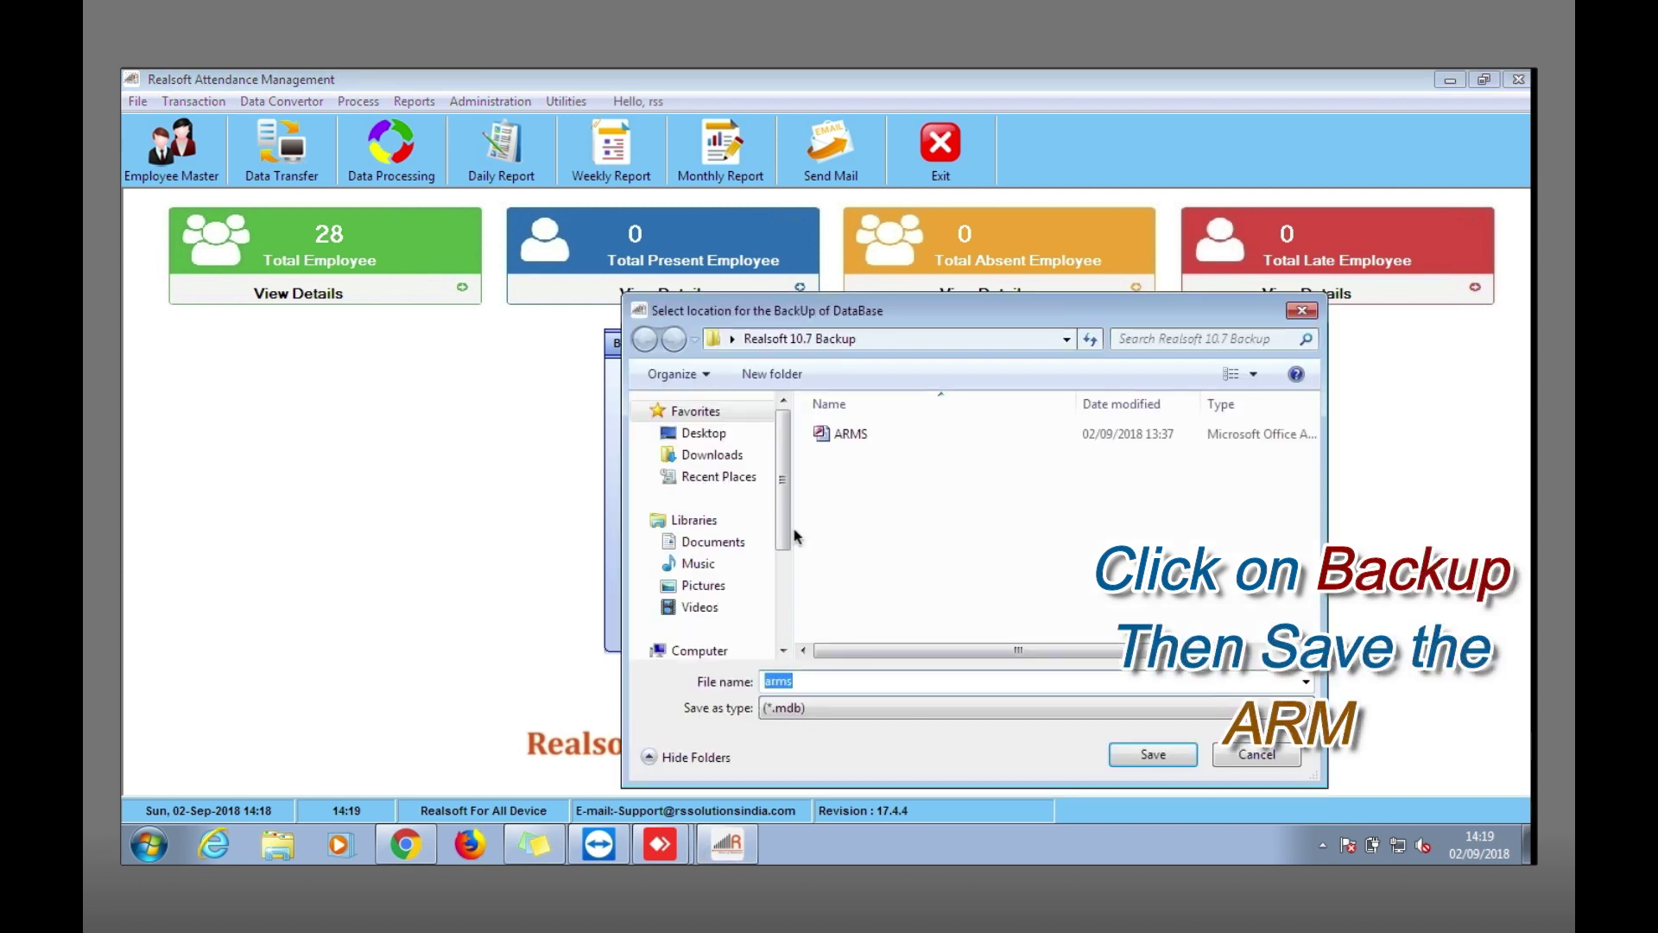
click(717, 436)
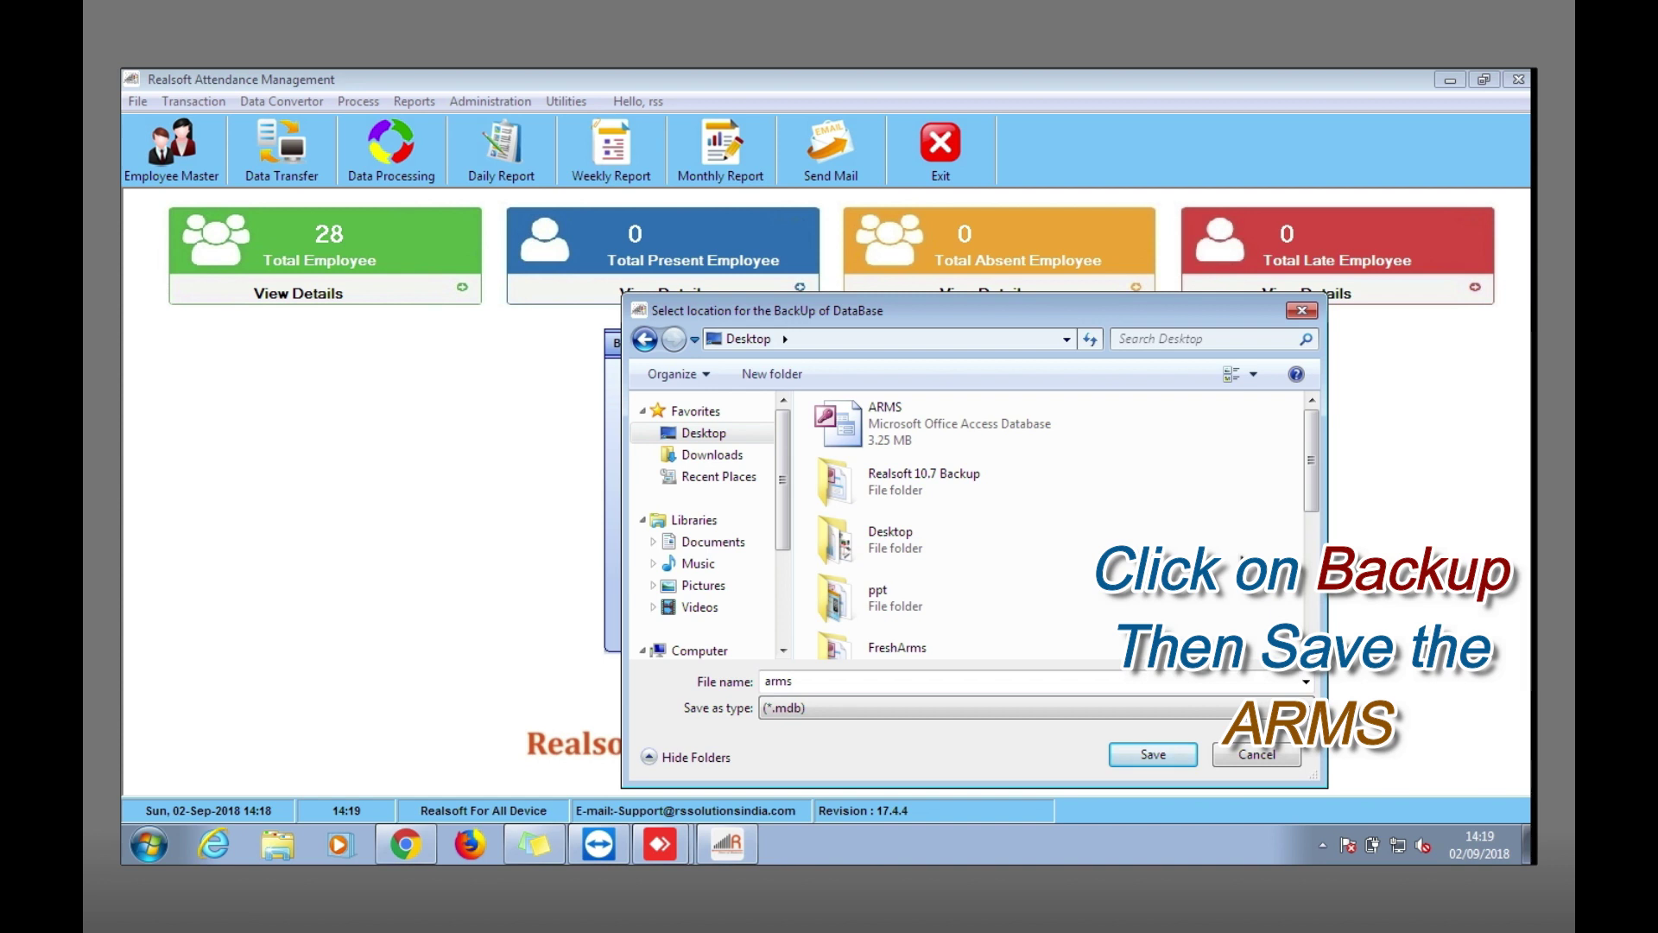
right_click(1243, 558)
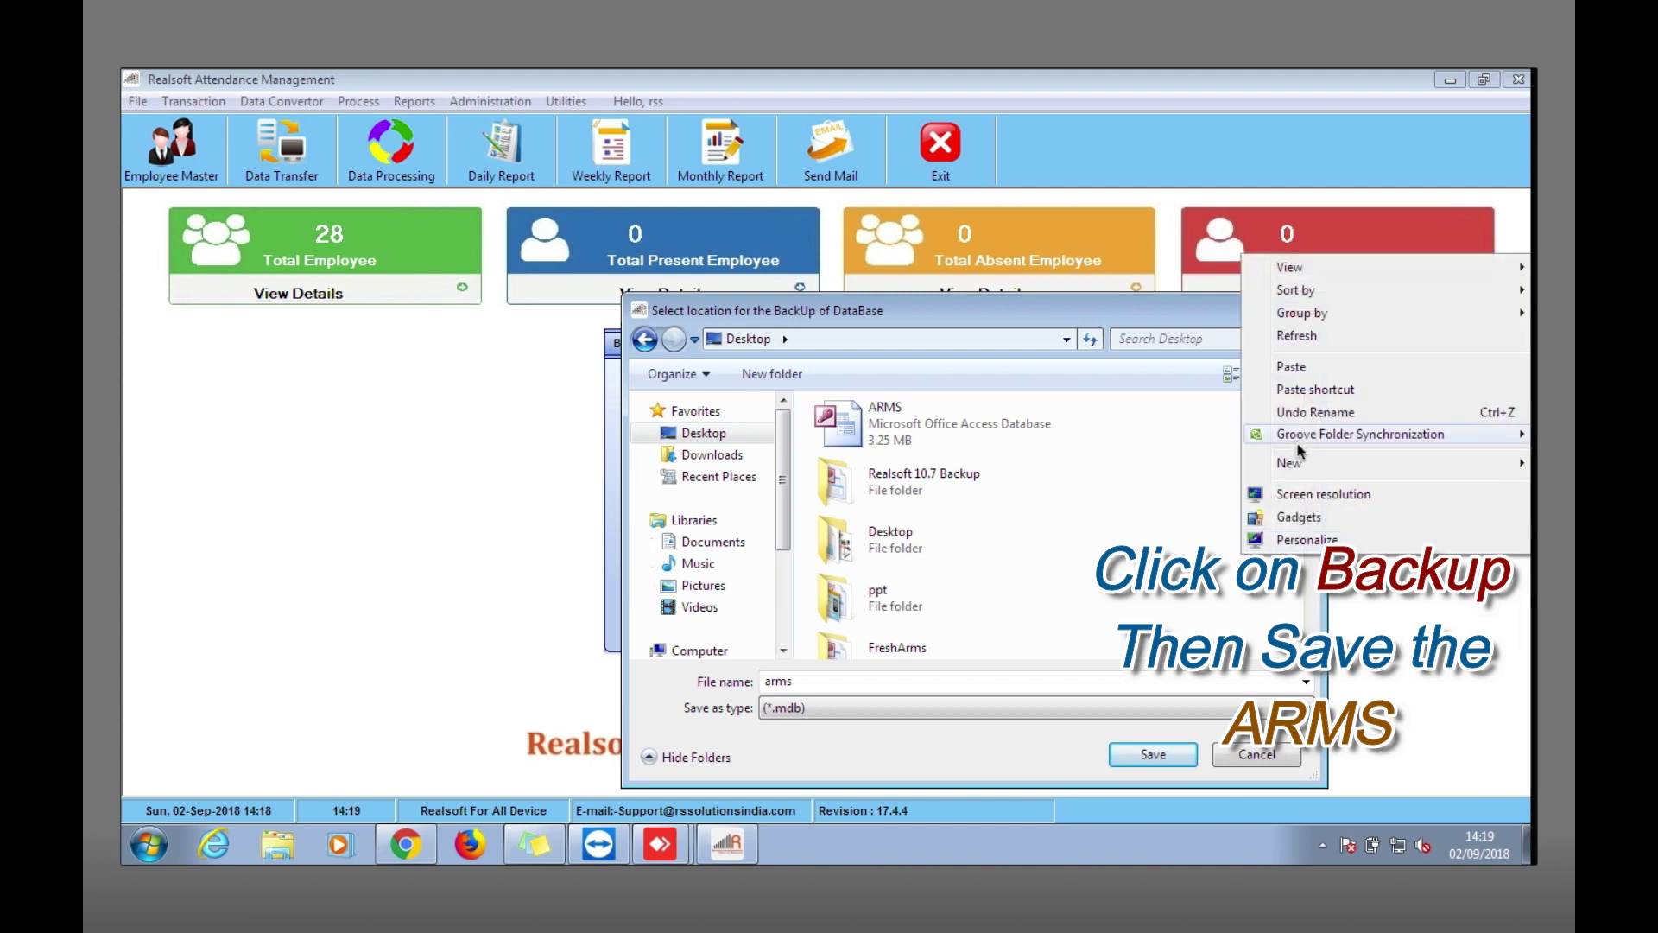
mouse_move(1296, 478)
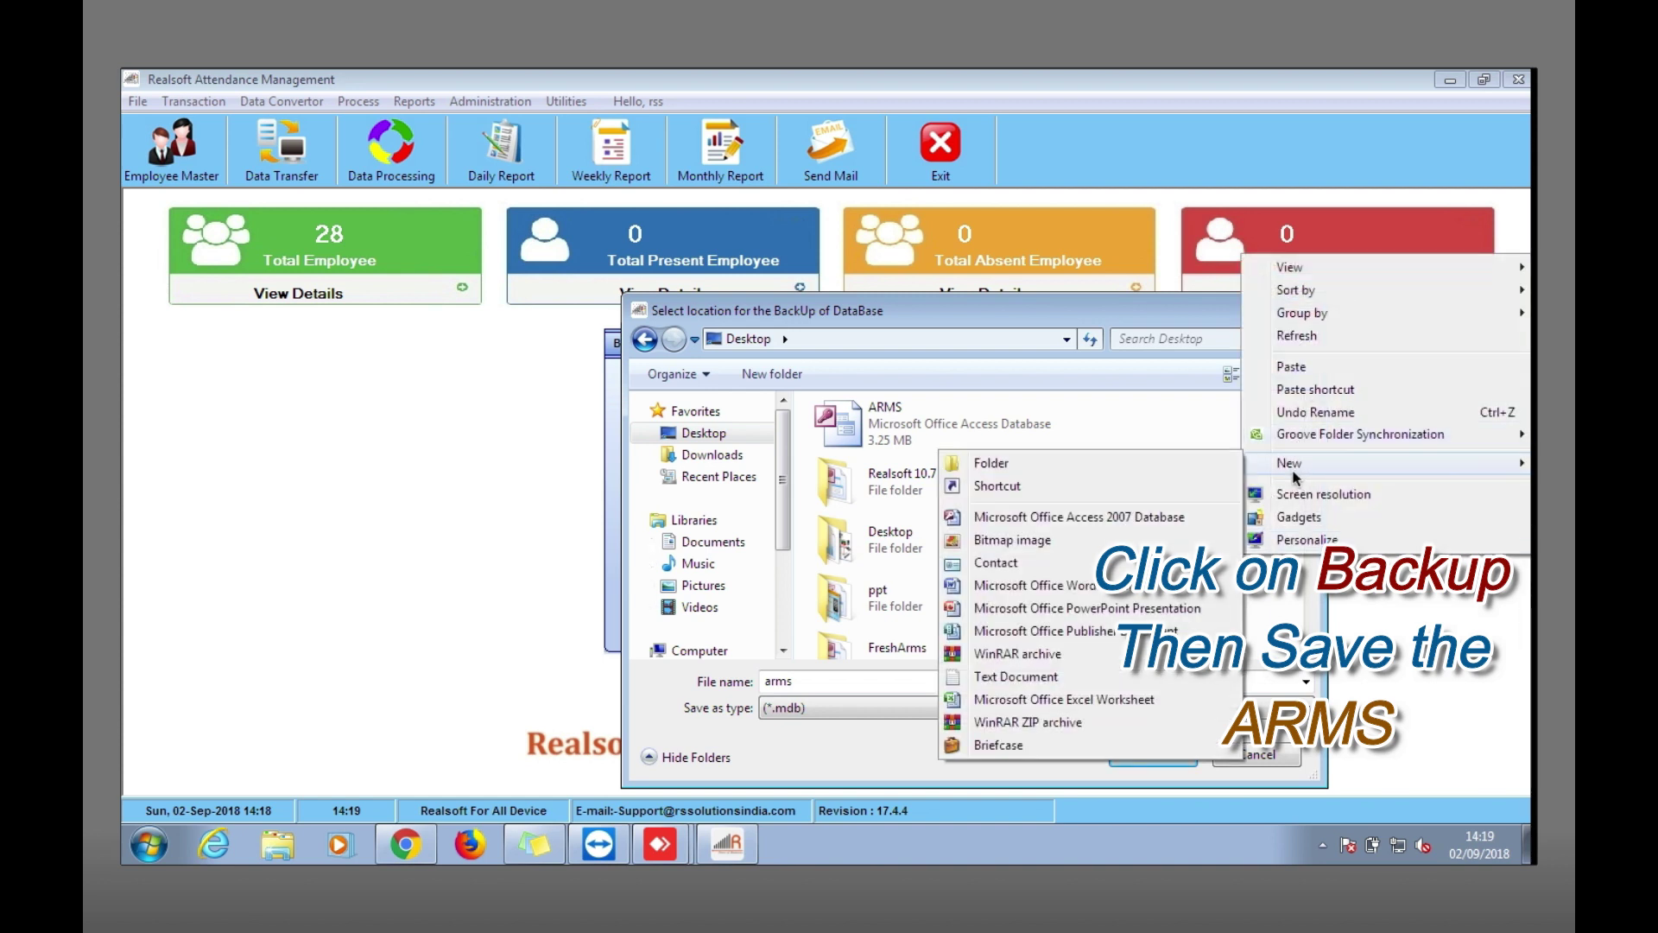
click(981, 464)
text(10.7 backup)
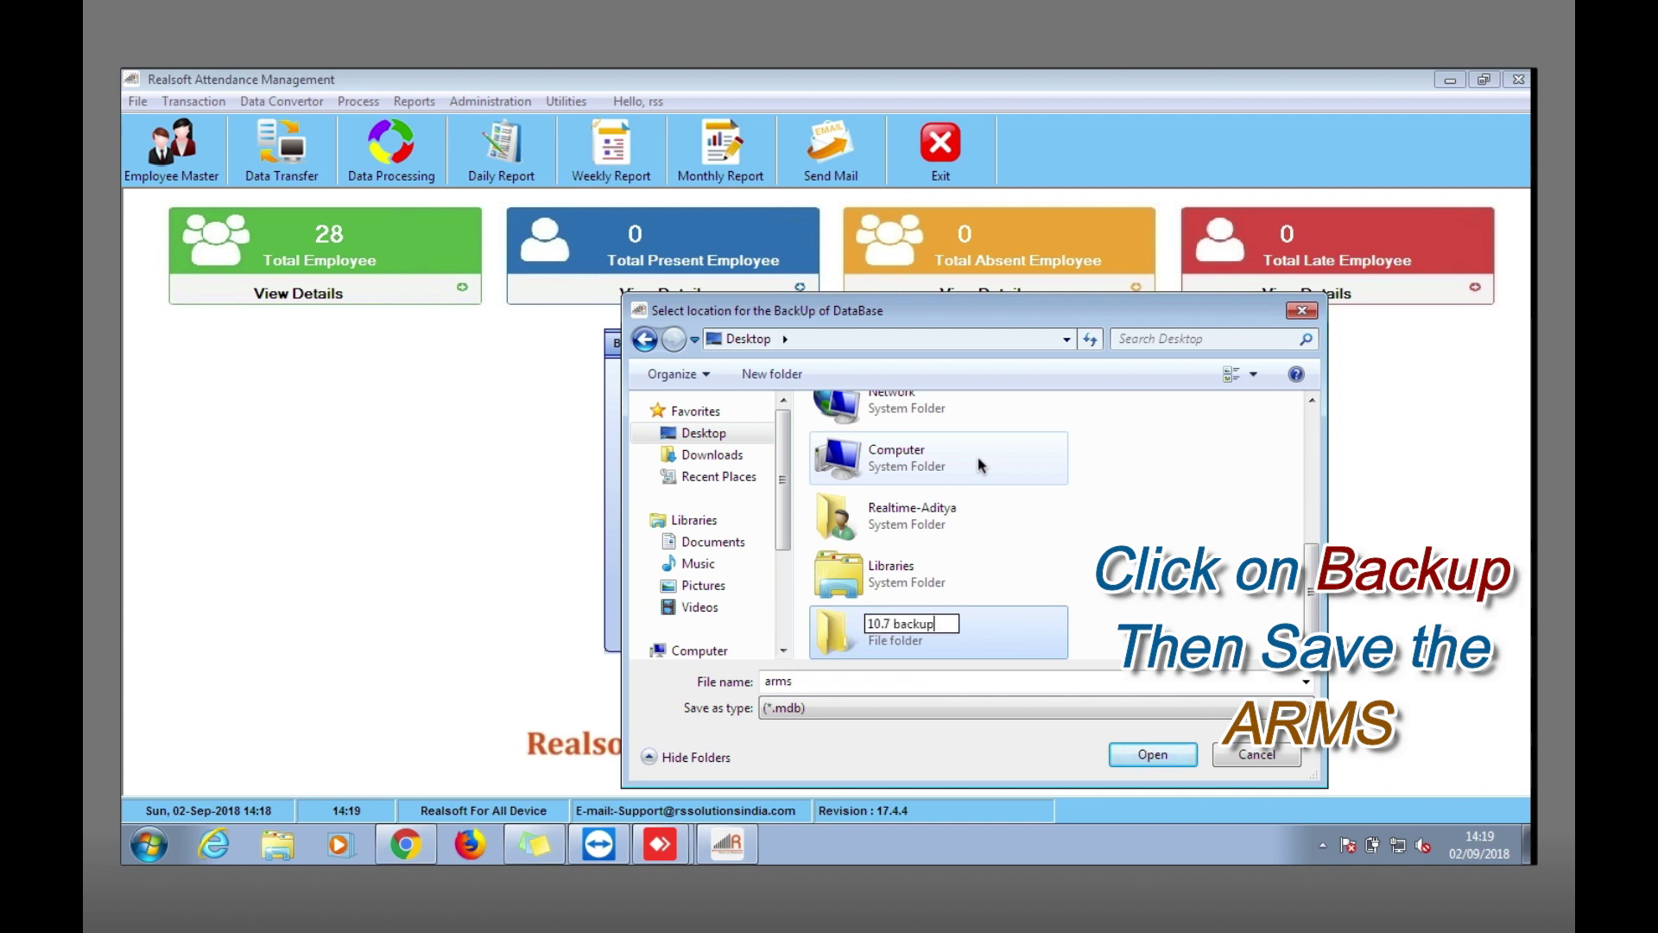
click(978, 465)
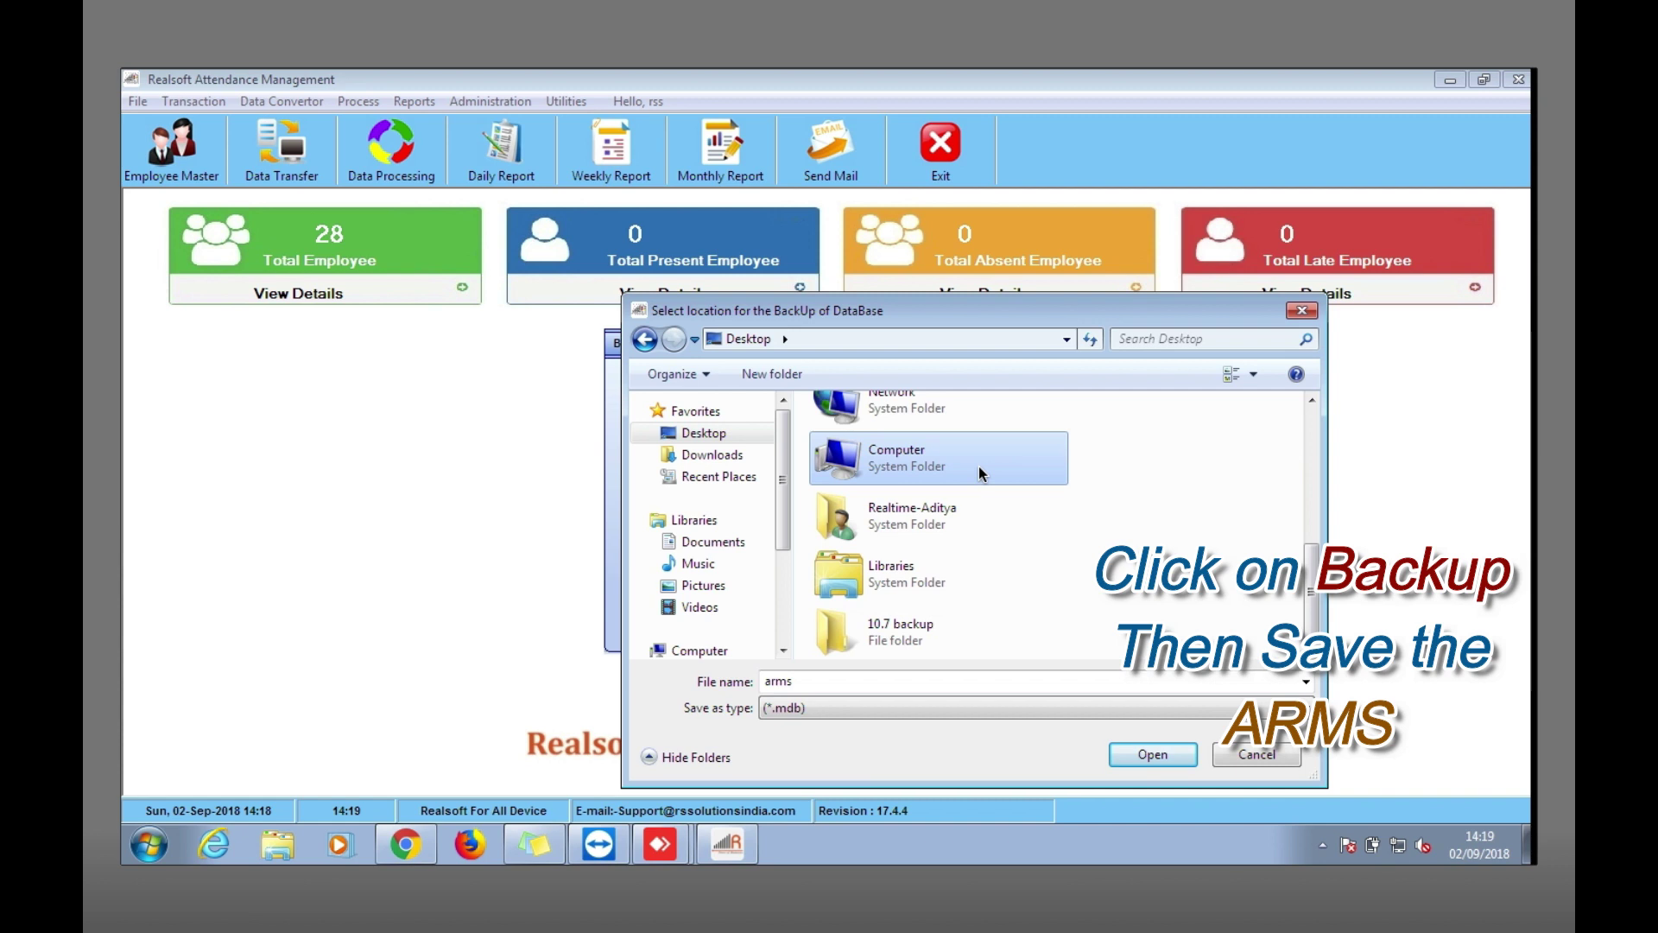
Open the 10.7 backup folder and set the backup file name to ARMS.
double_click(978, 465)
click(689, 404)
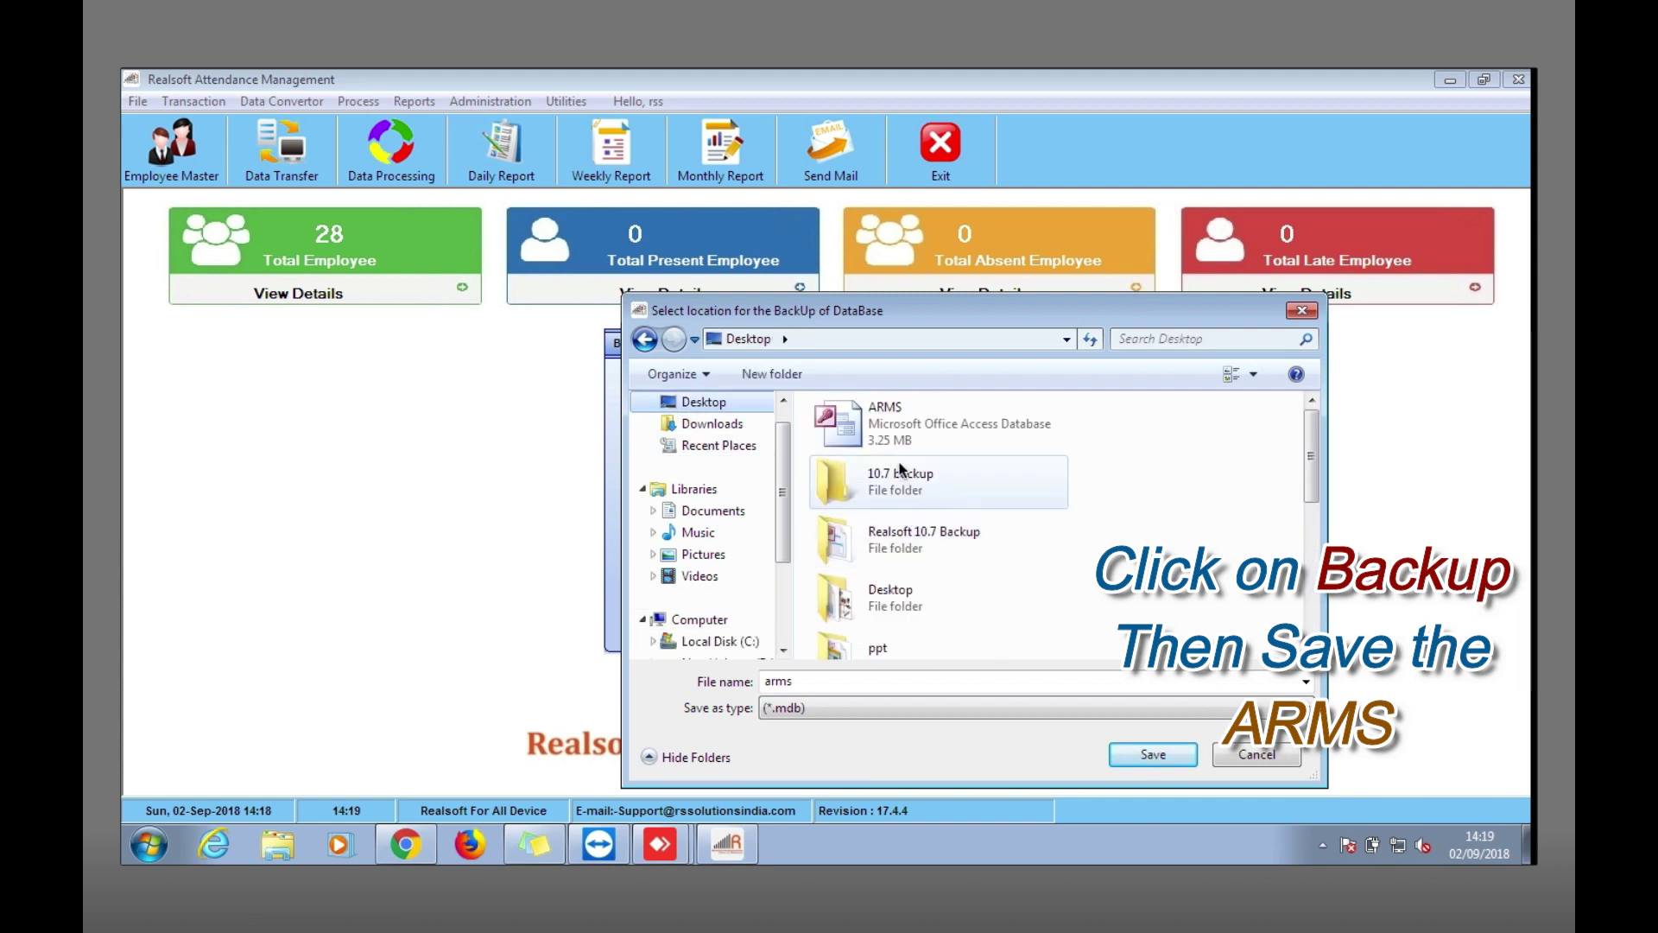
double_click(896, 489)
double_click(797, 684)
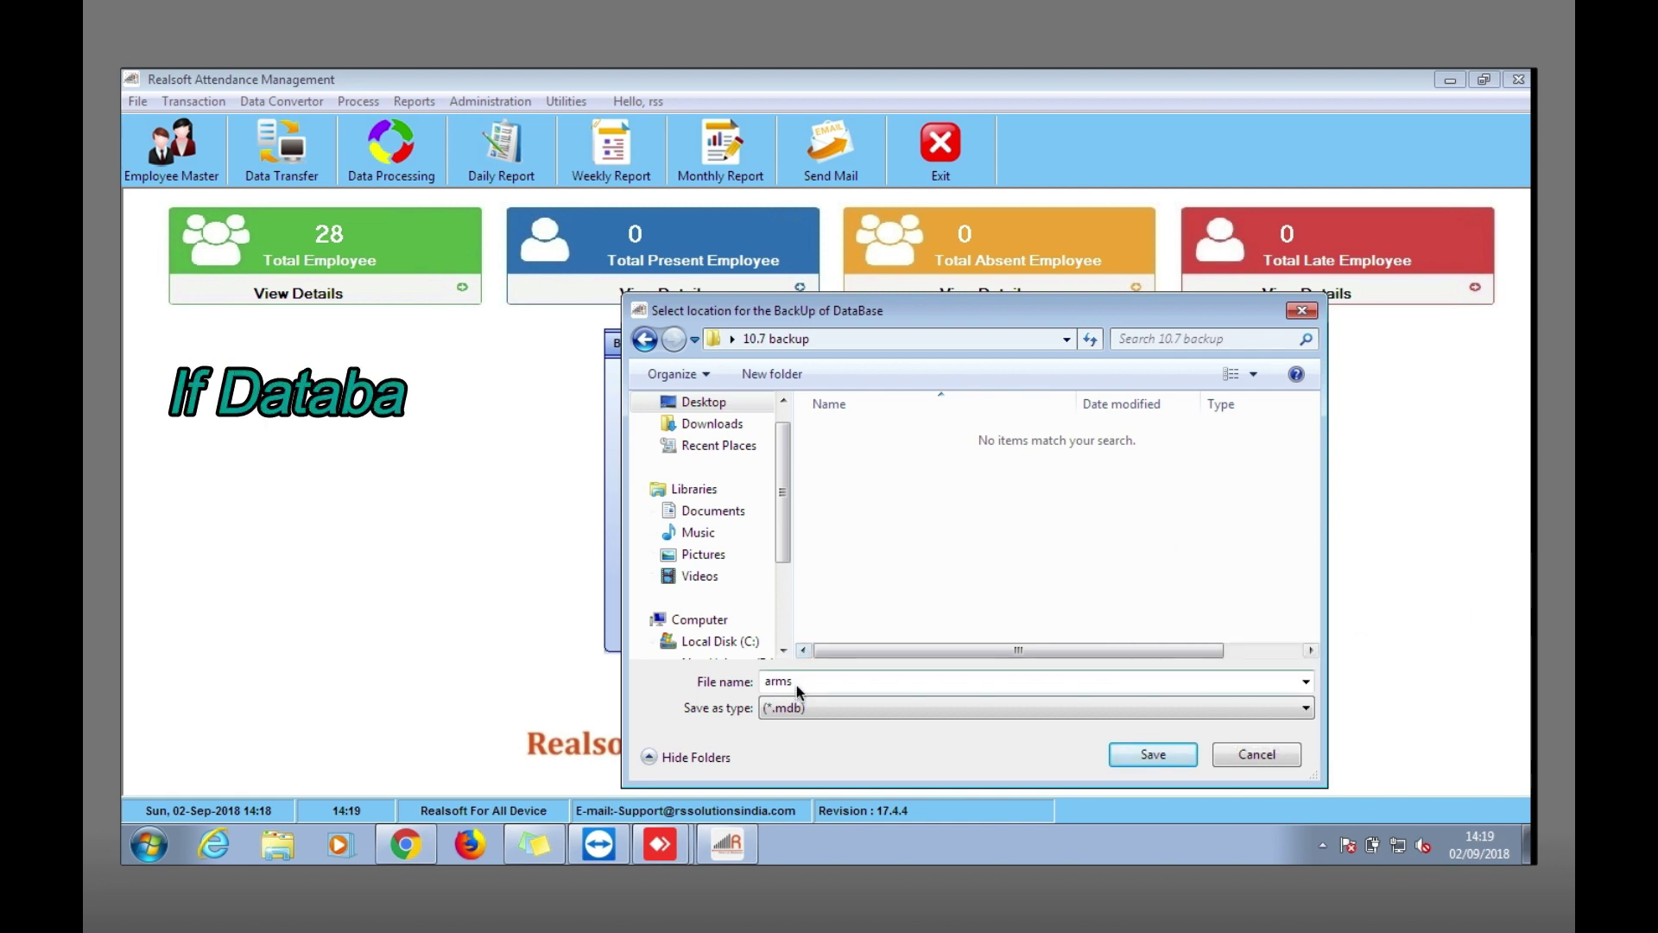
text(A)
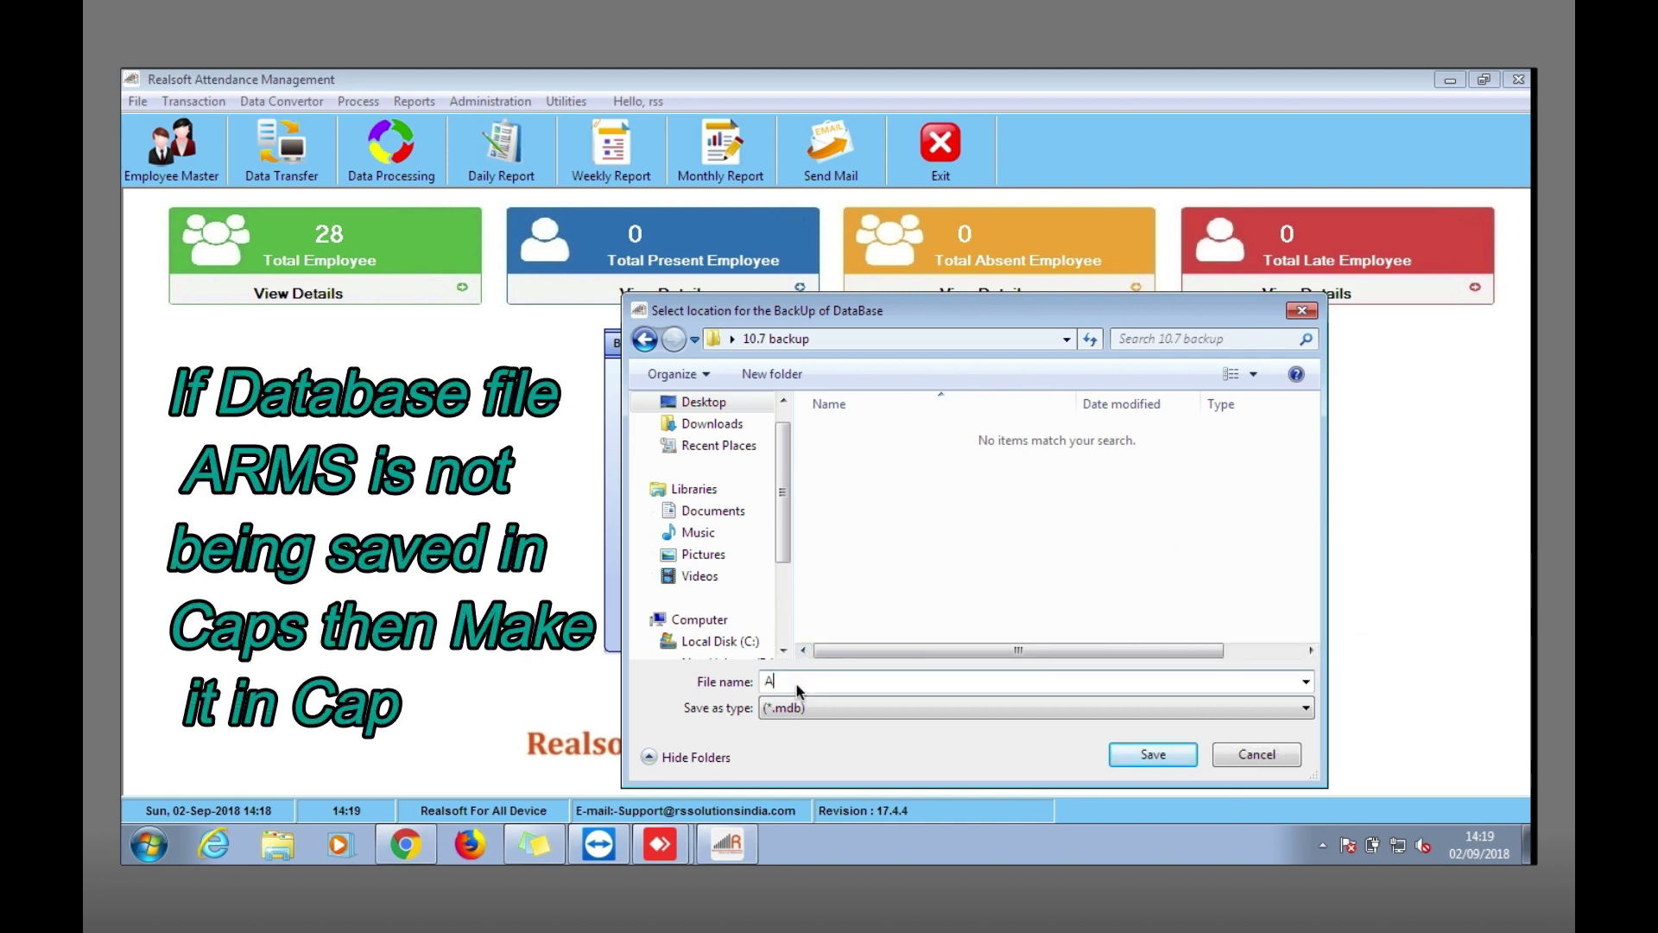
text(RMS)
Save the ARMS backup, acknowledge completion, close the utility and exit the program.
click(1151, 754)
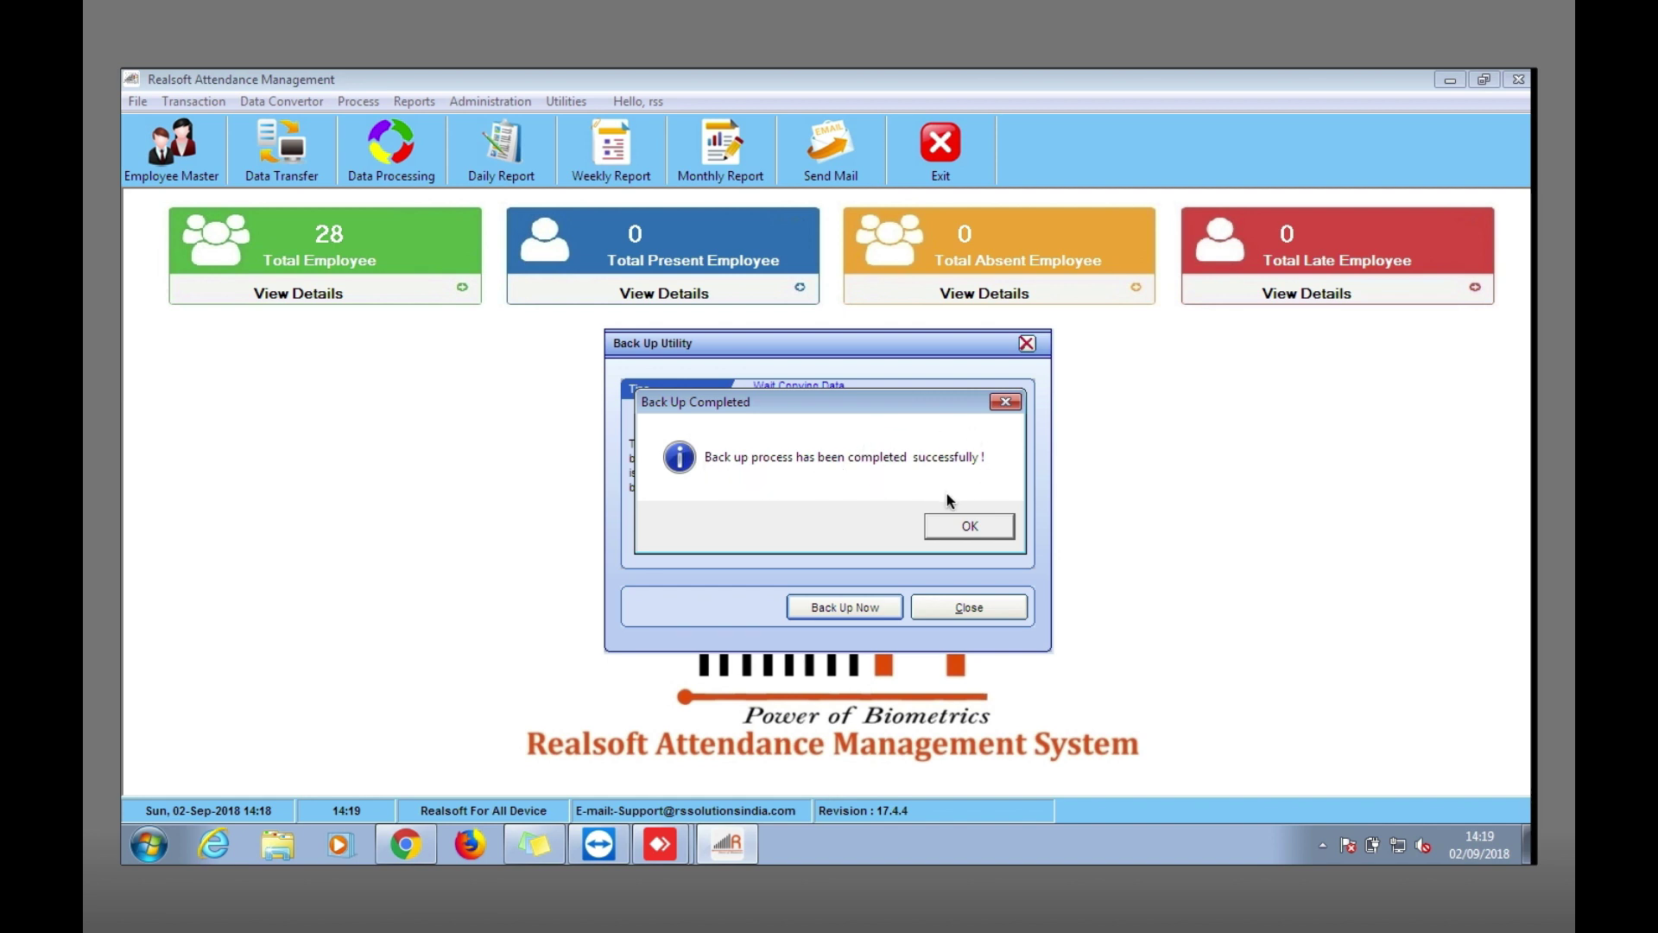
click(968, 527)
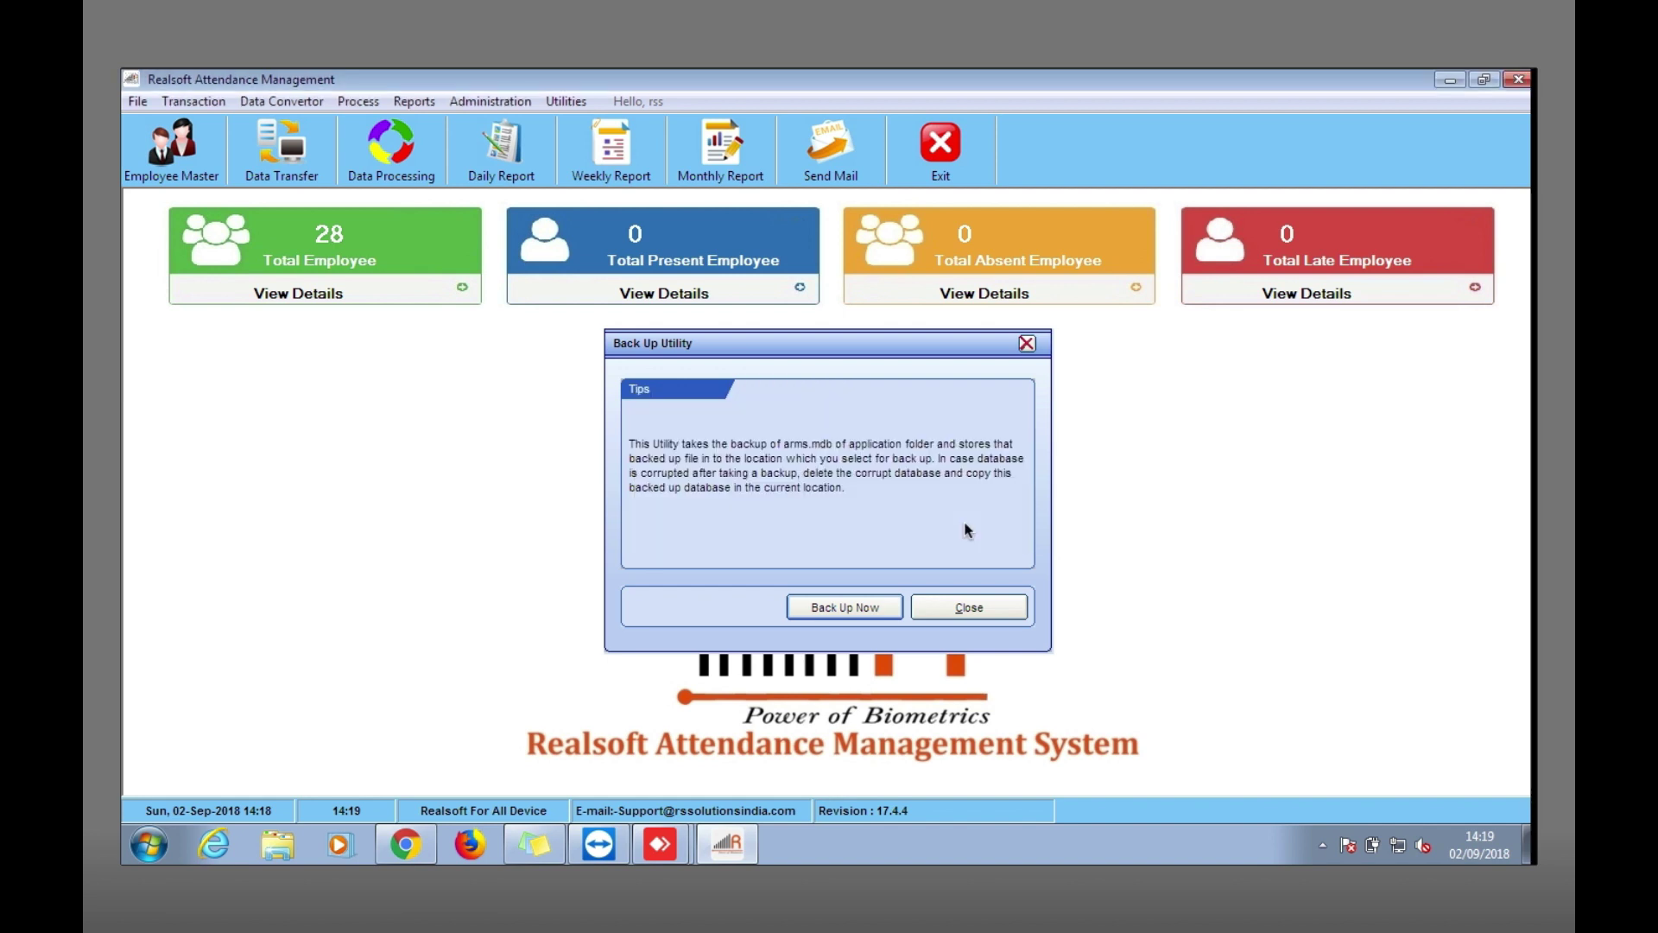
click(973, 613)
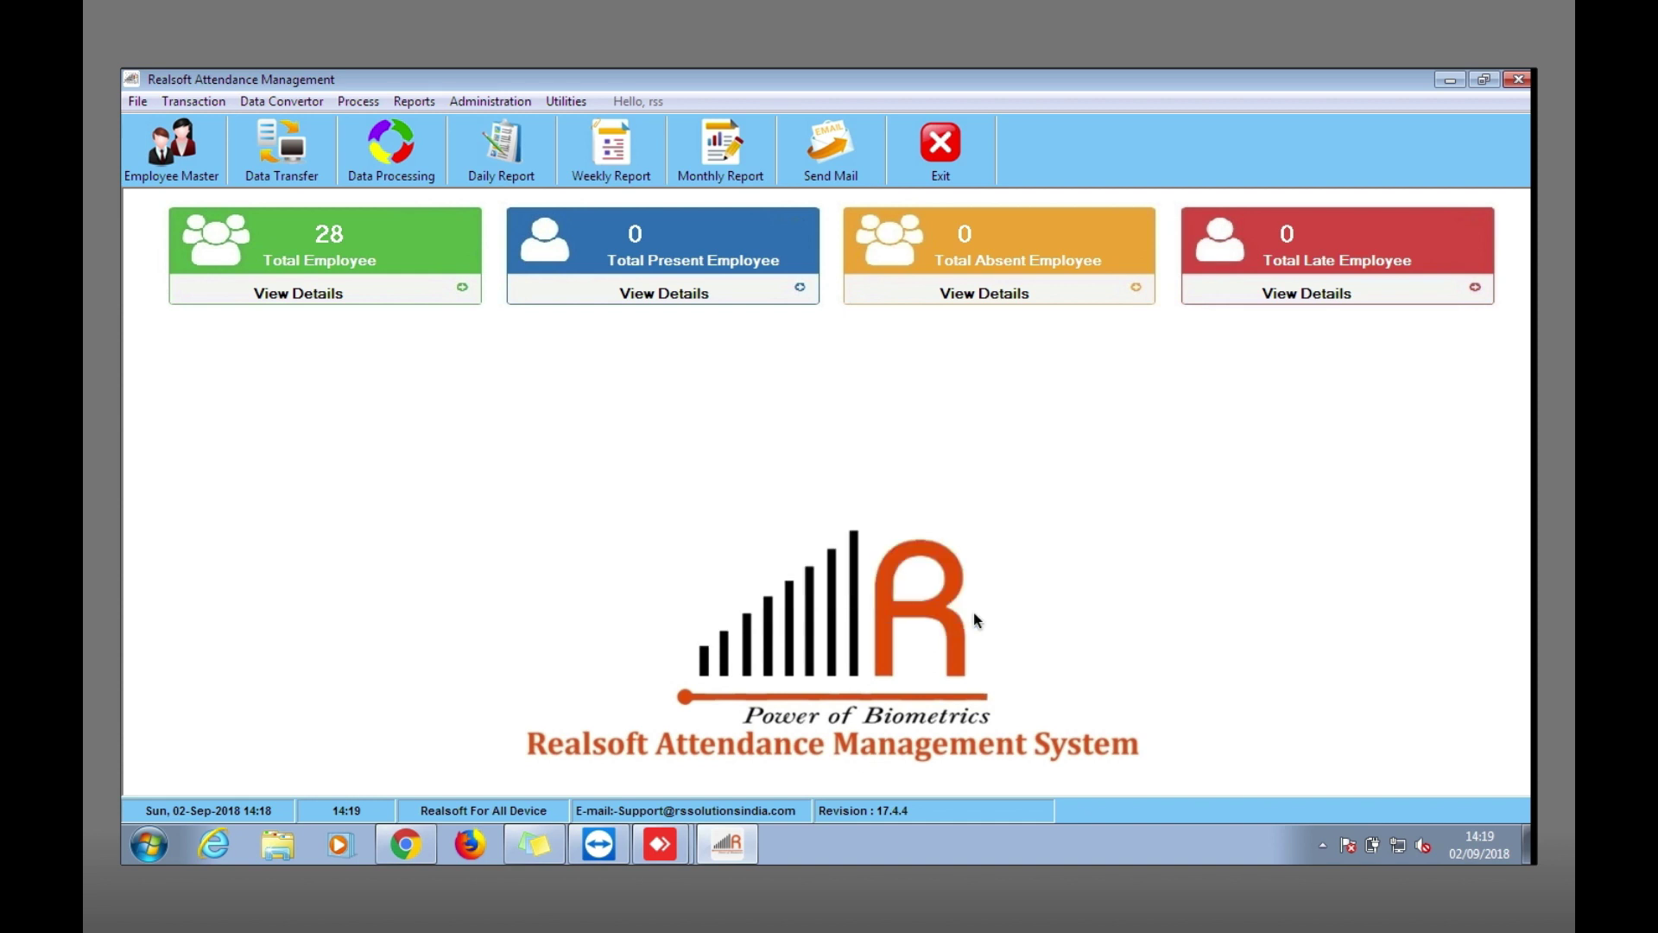
click(938, 161)
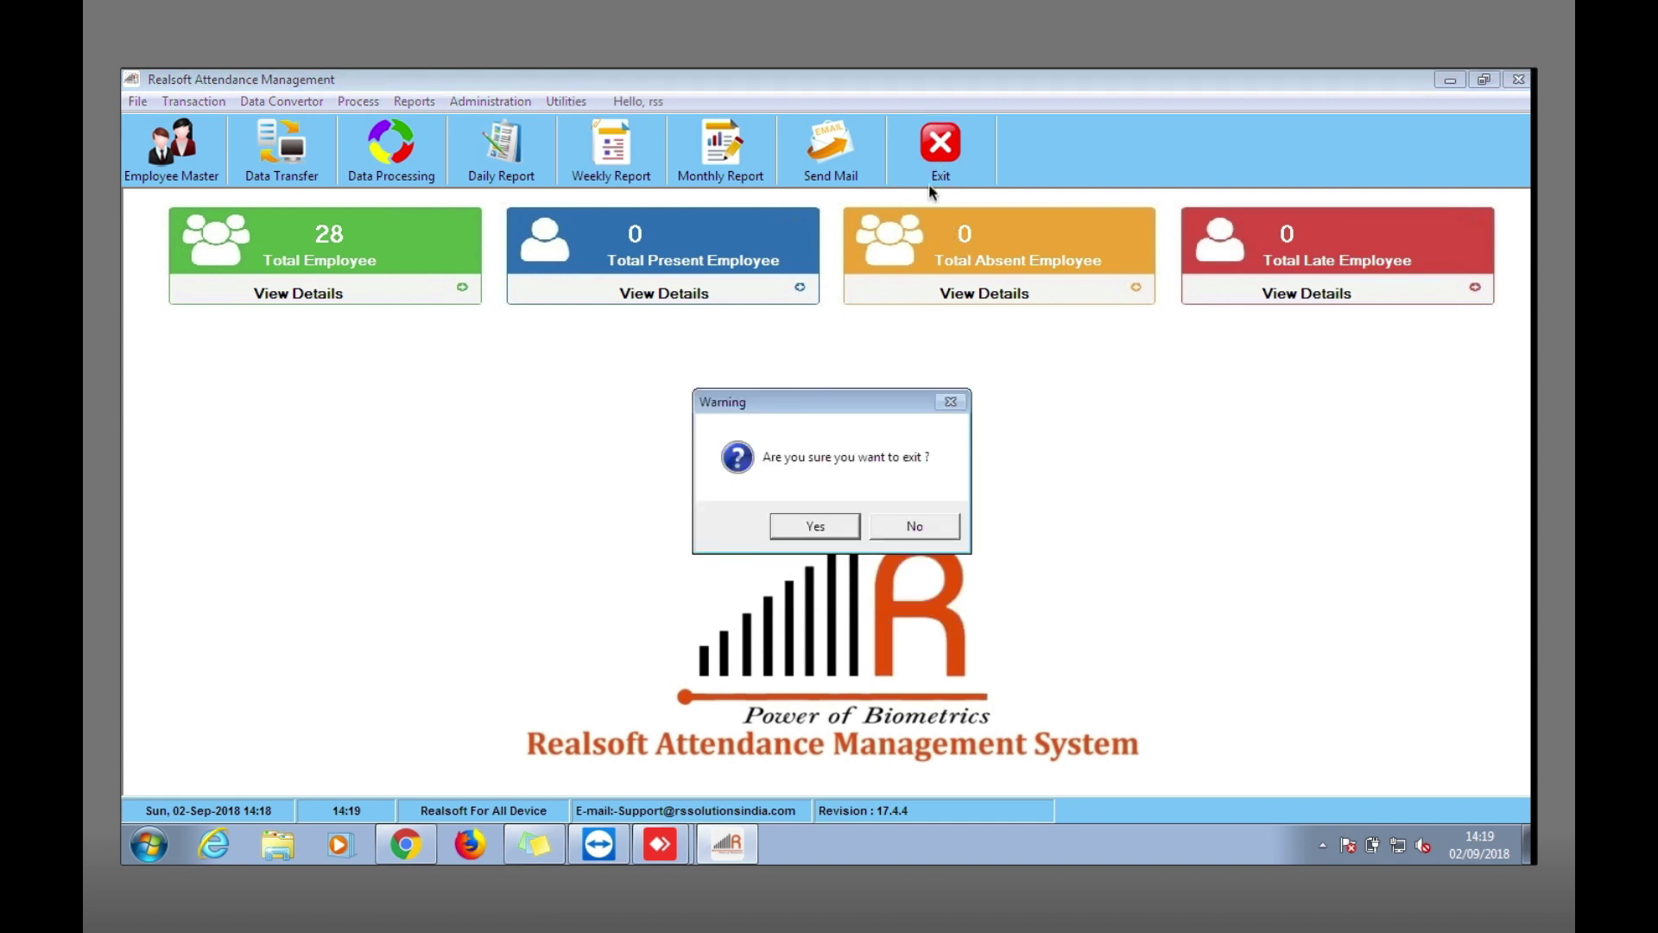
click(802, 529)
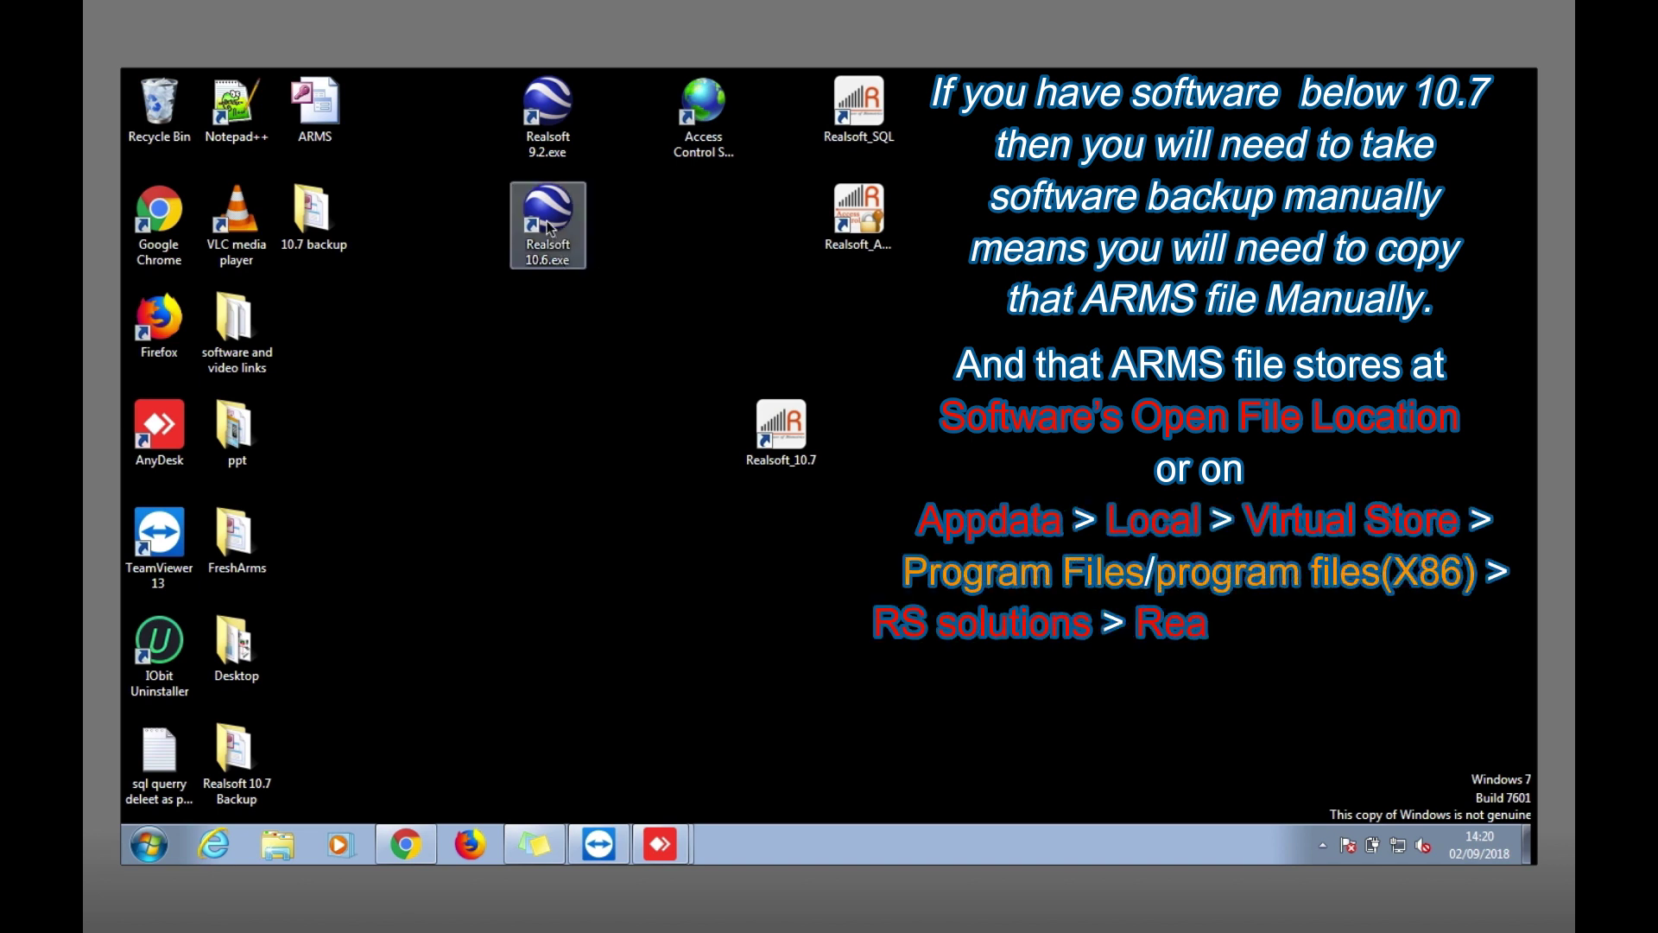
Run Realsoft 10.6 as administrator, approving the UAC prompt.
mouse_move(549, 228)
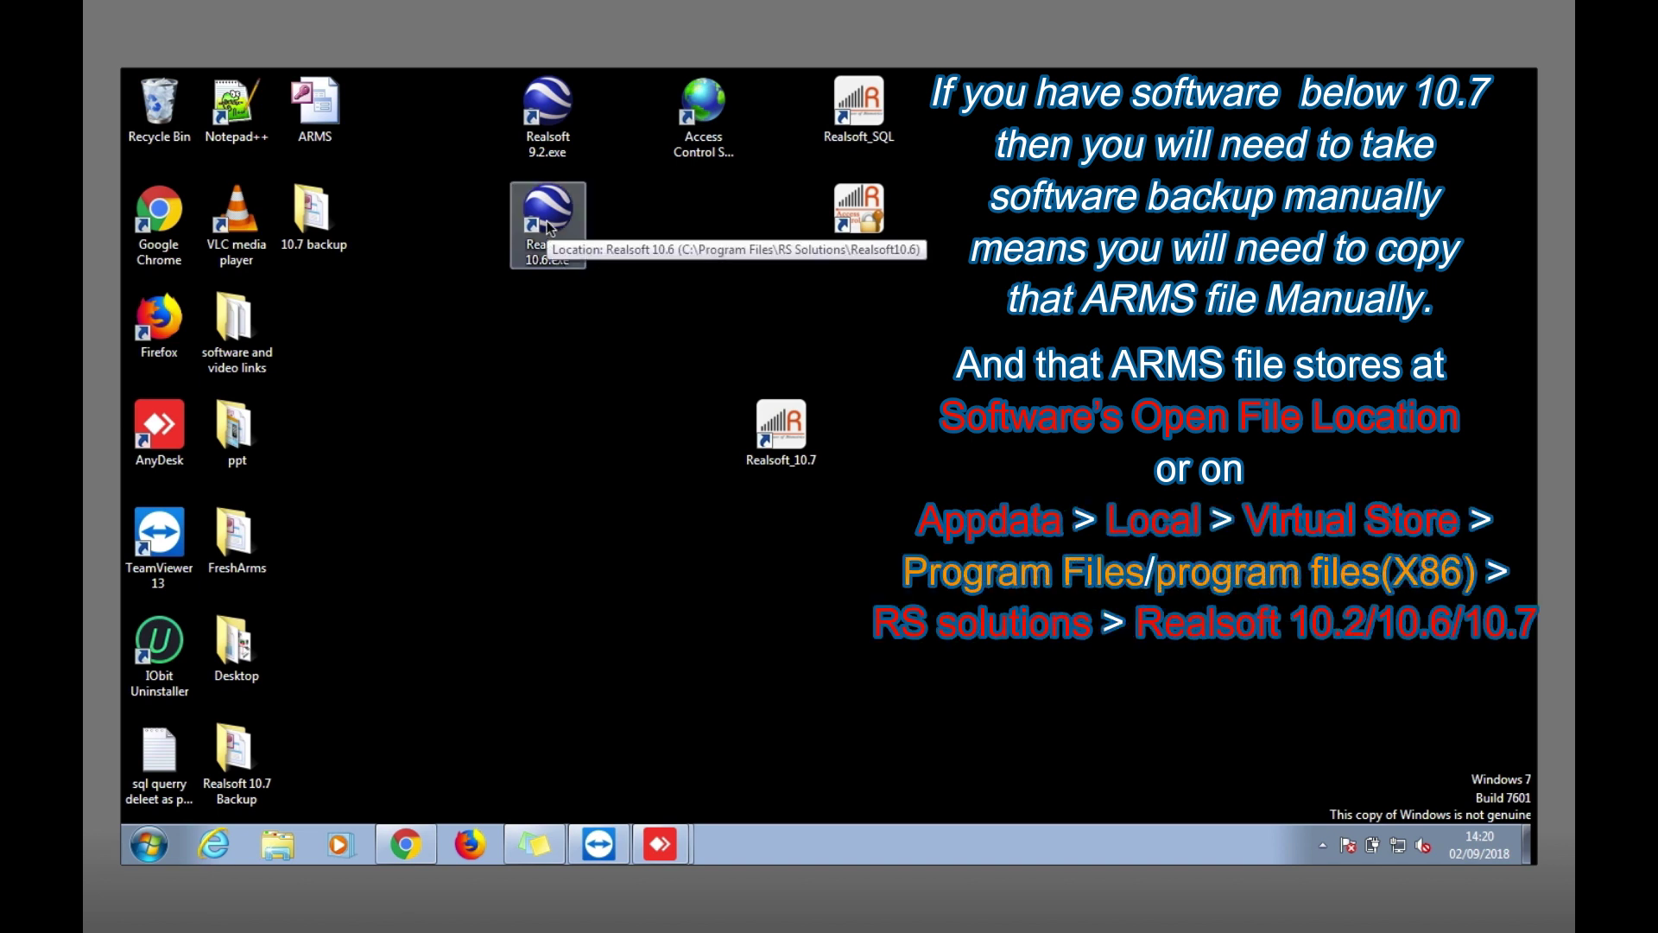
right_click(550, 228)
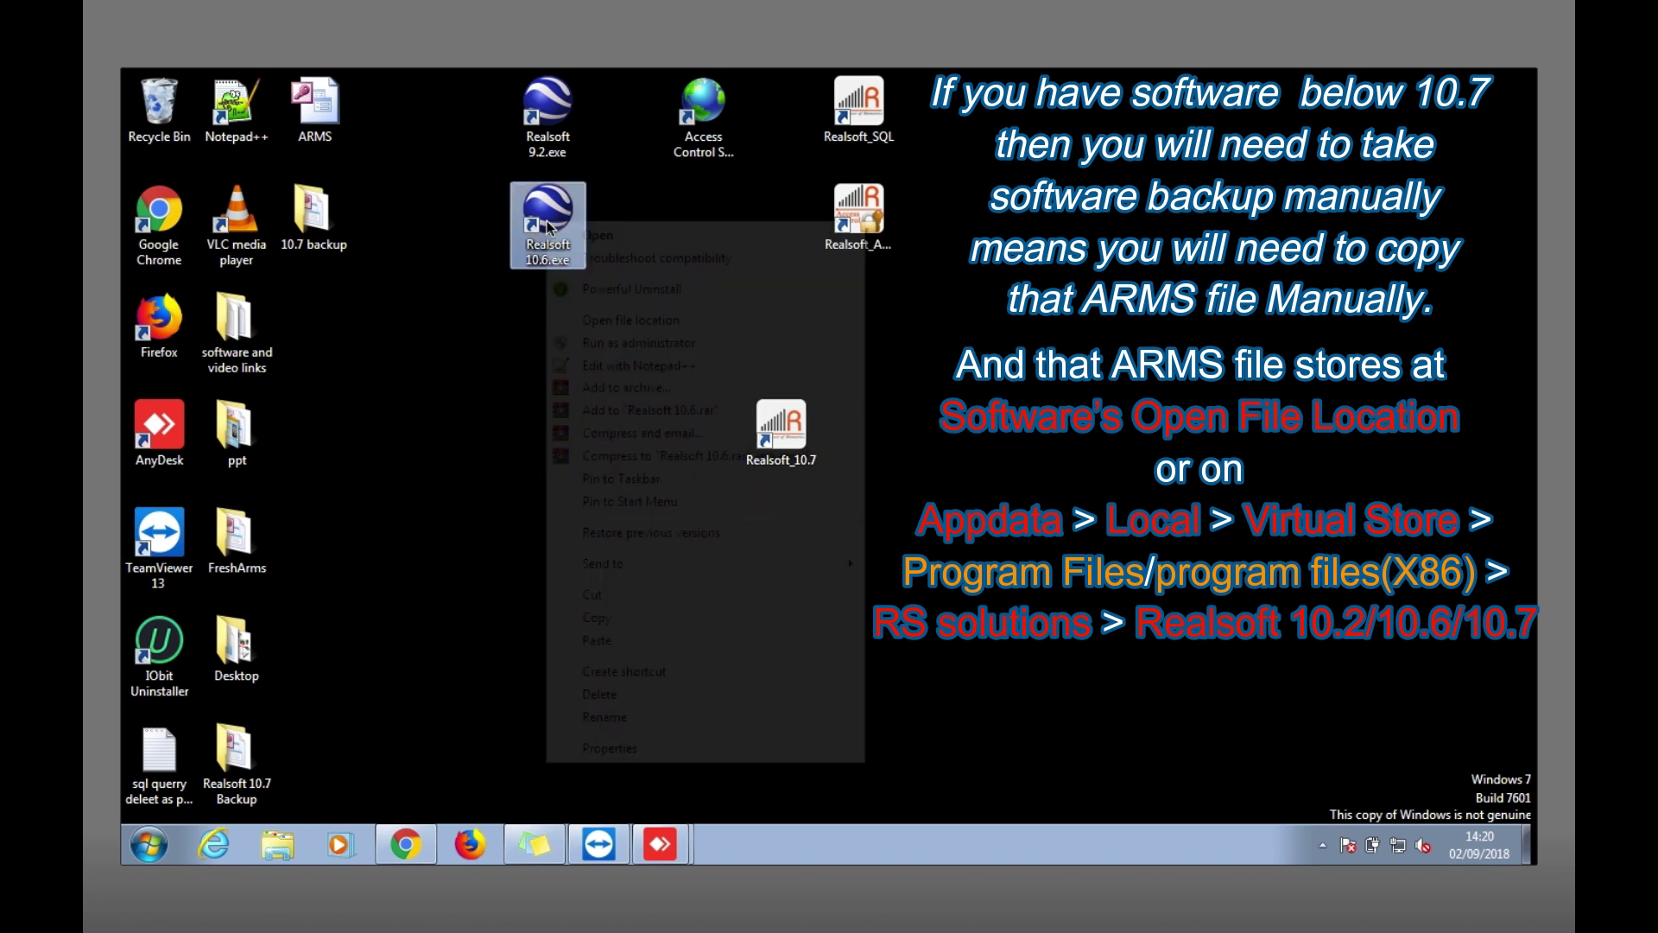
click(609, 352)
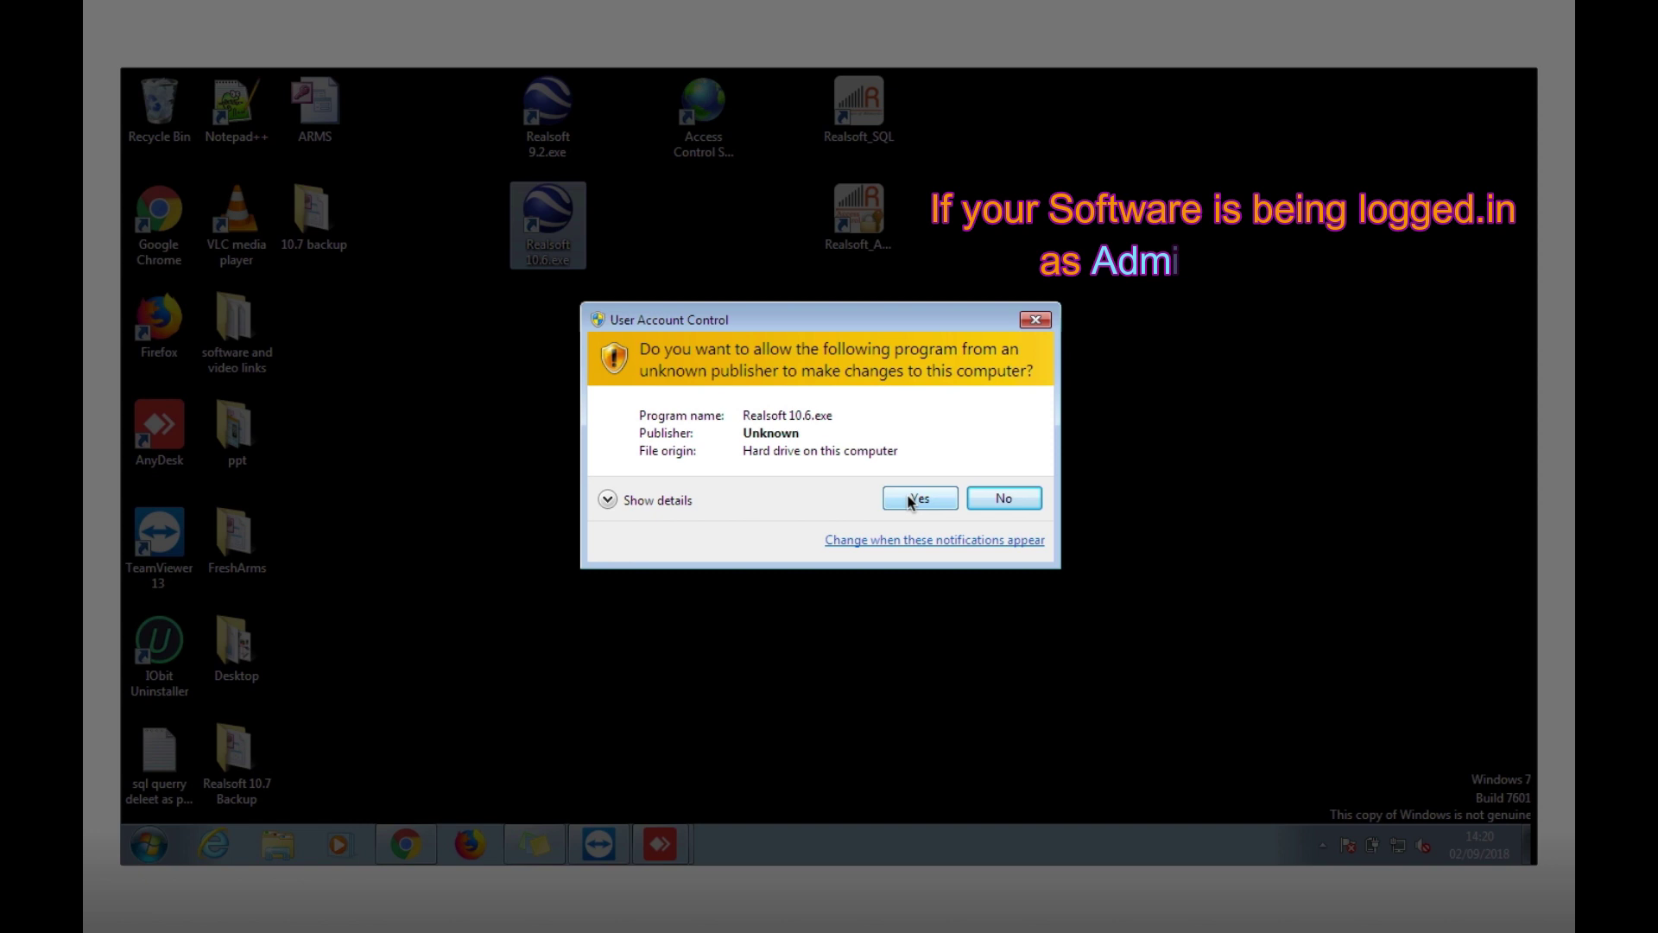
click(918, 499)
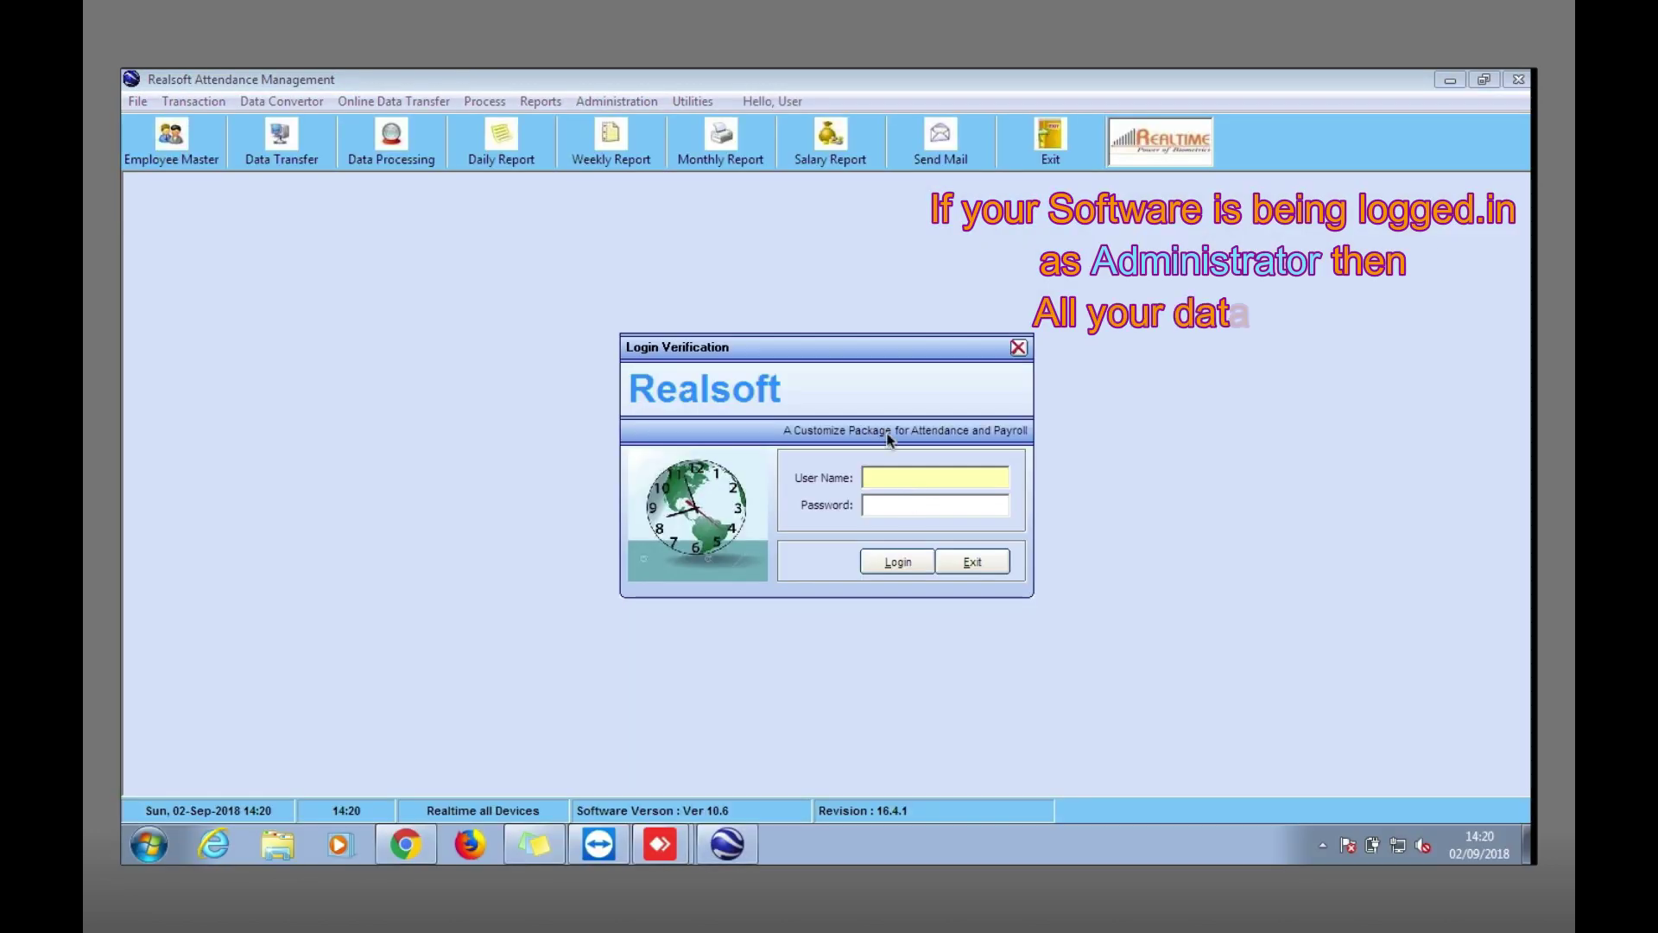
Sign in with the user name and password, then exit Realsoft 10.6.
key(Tab)
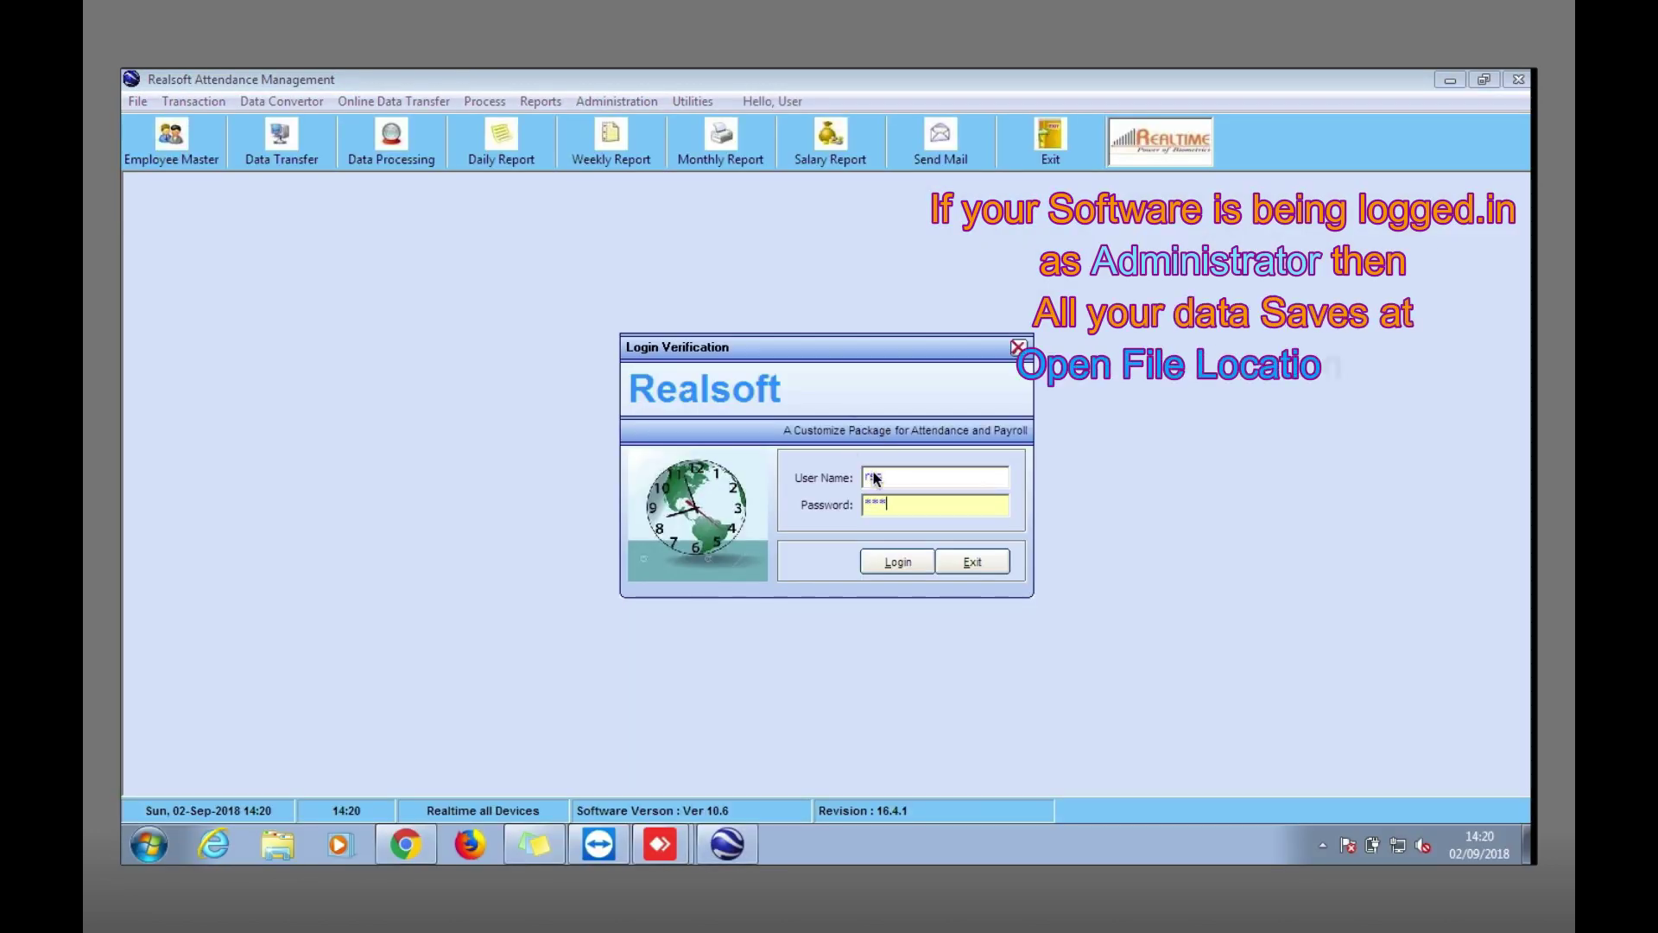
key(Return)
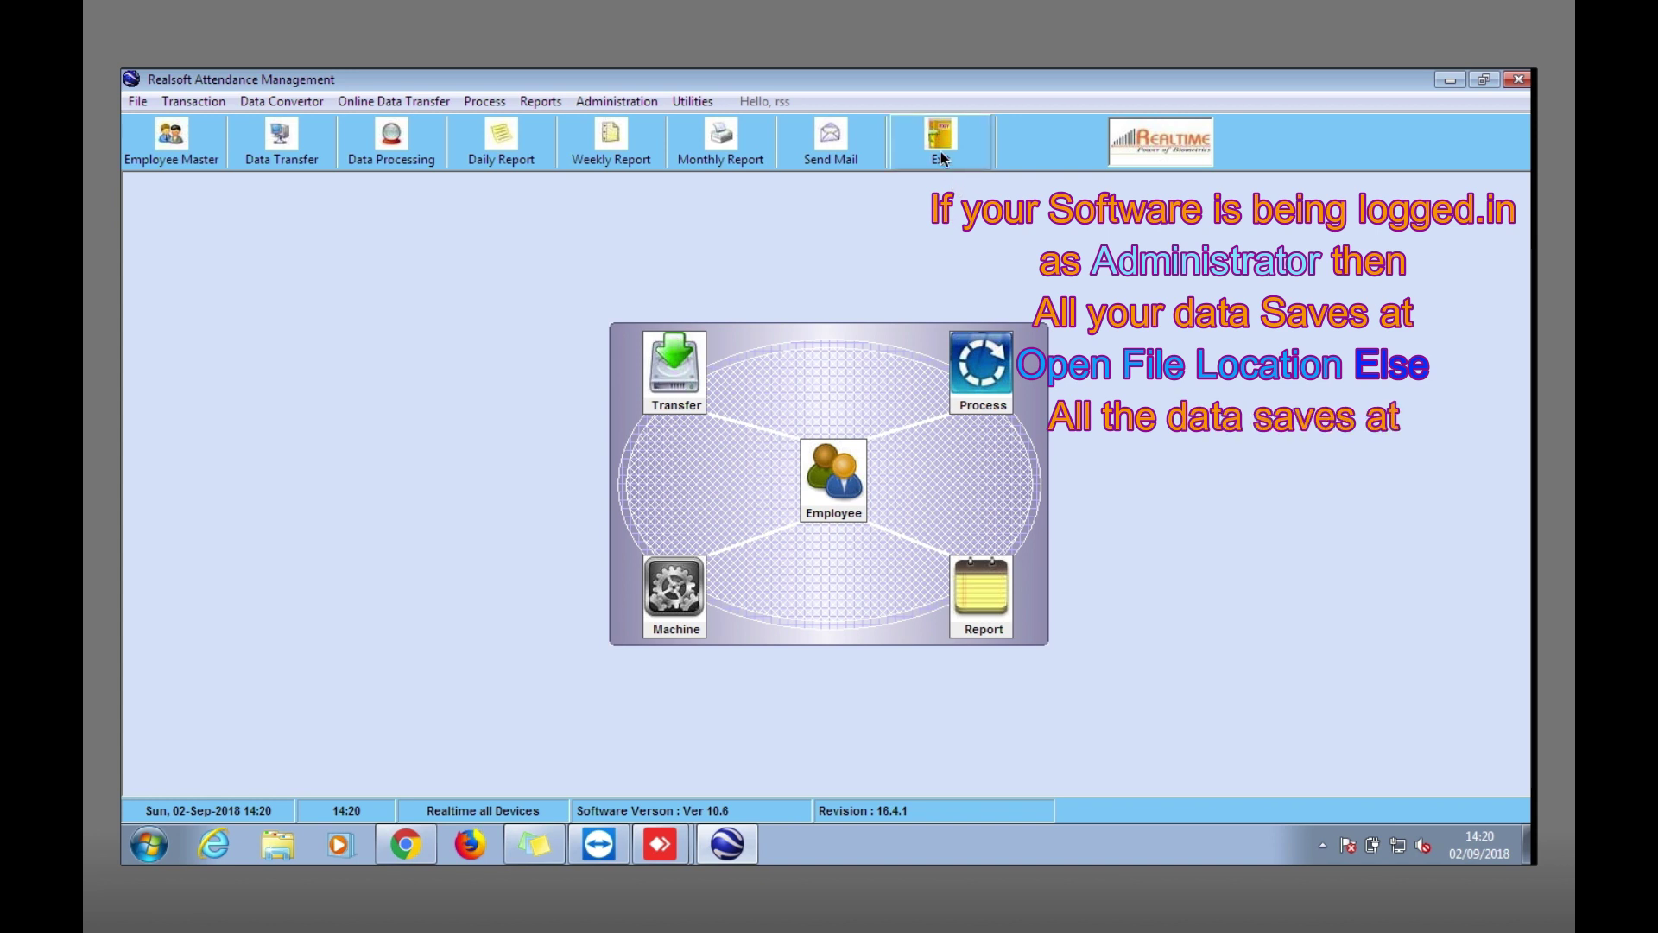
click(942, 156)
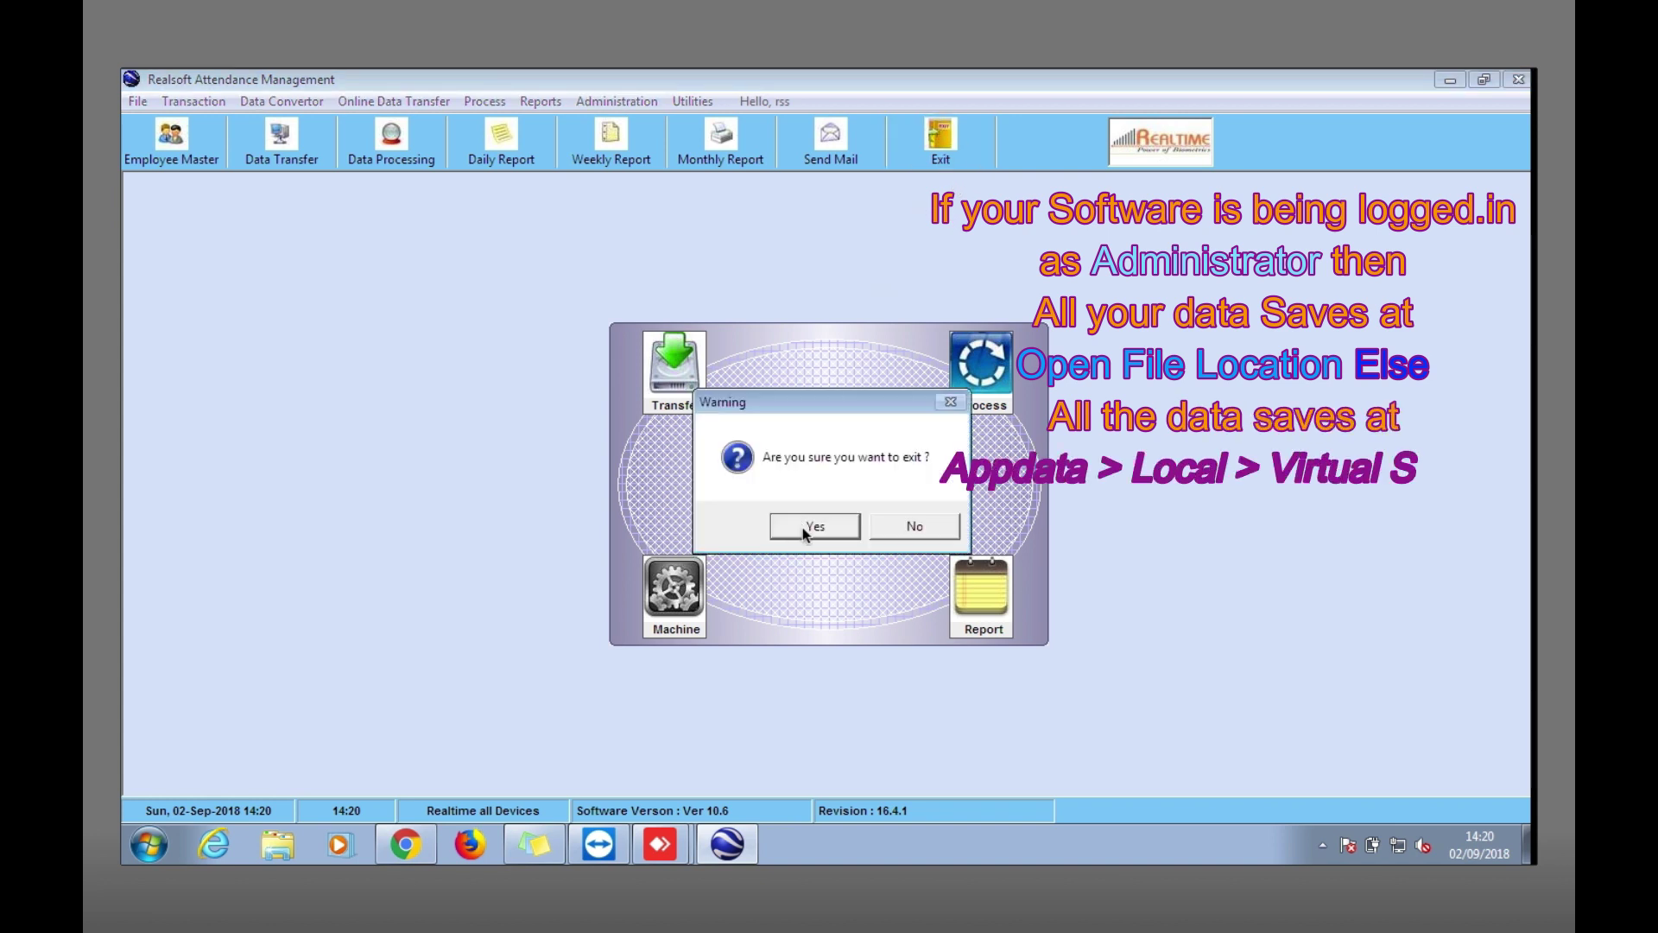
click(803, 526)
click(548, 221)
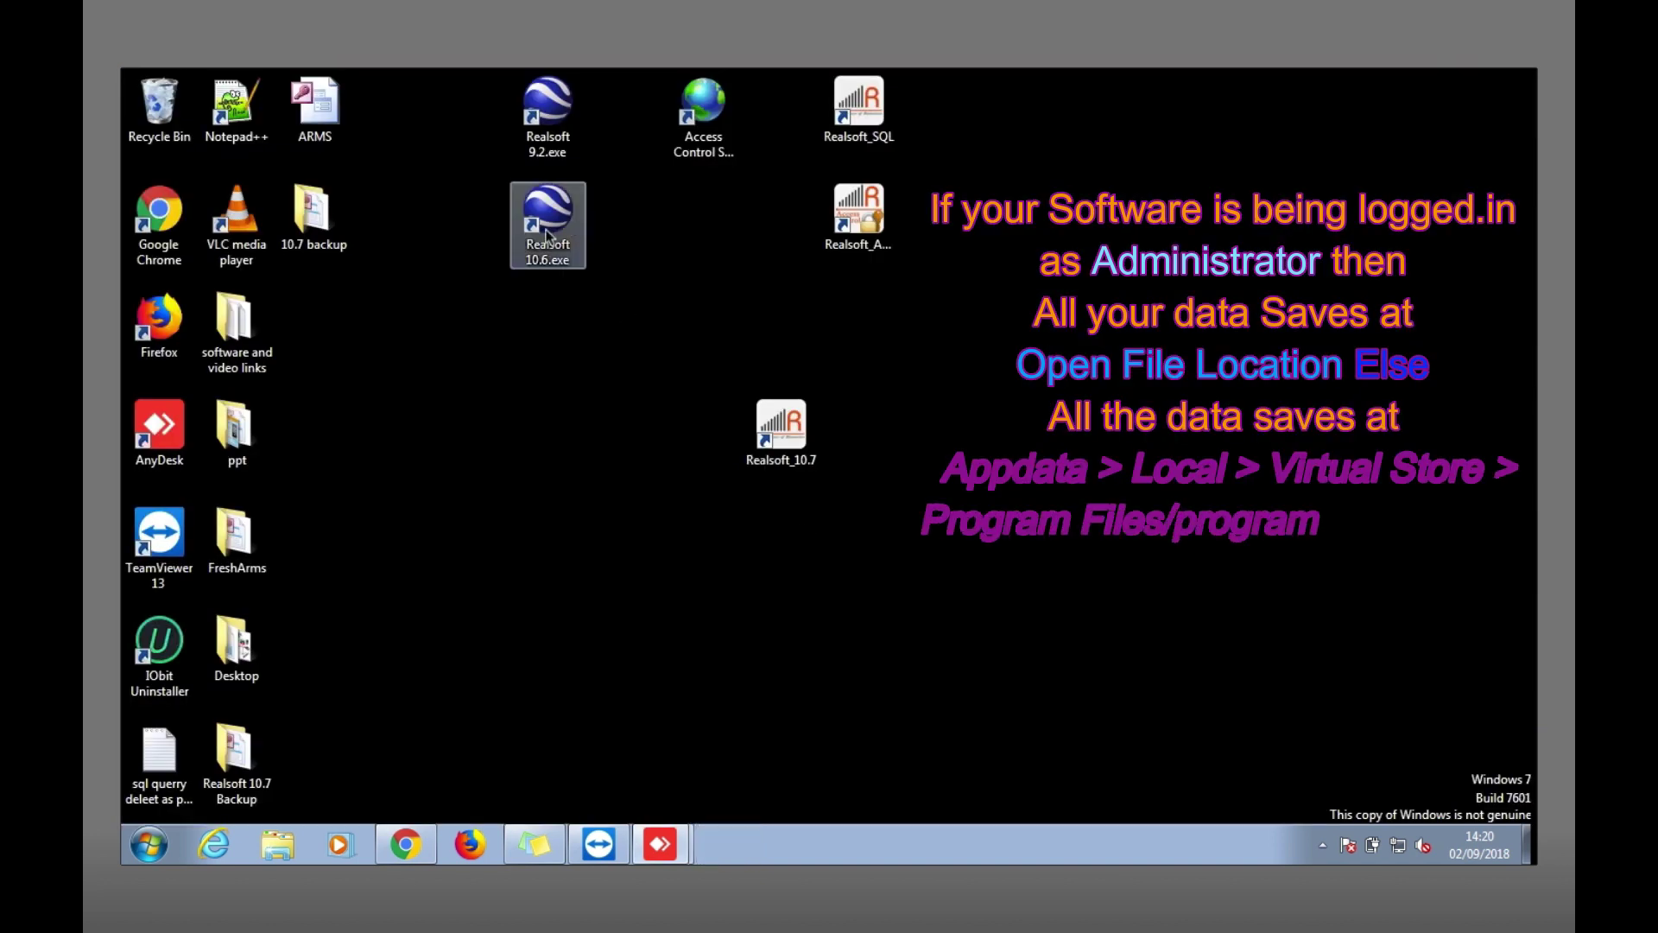
Open Realsoft 10.6's install folder, select the ARMS database, then minimize the window.
right_click(547, 232)
click(617, 330)
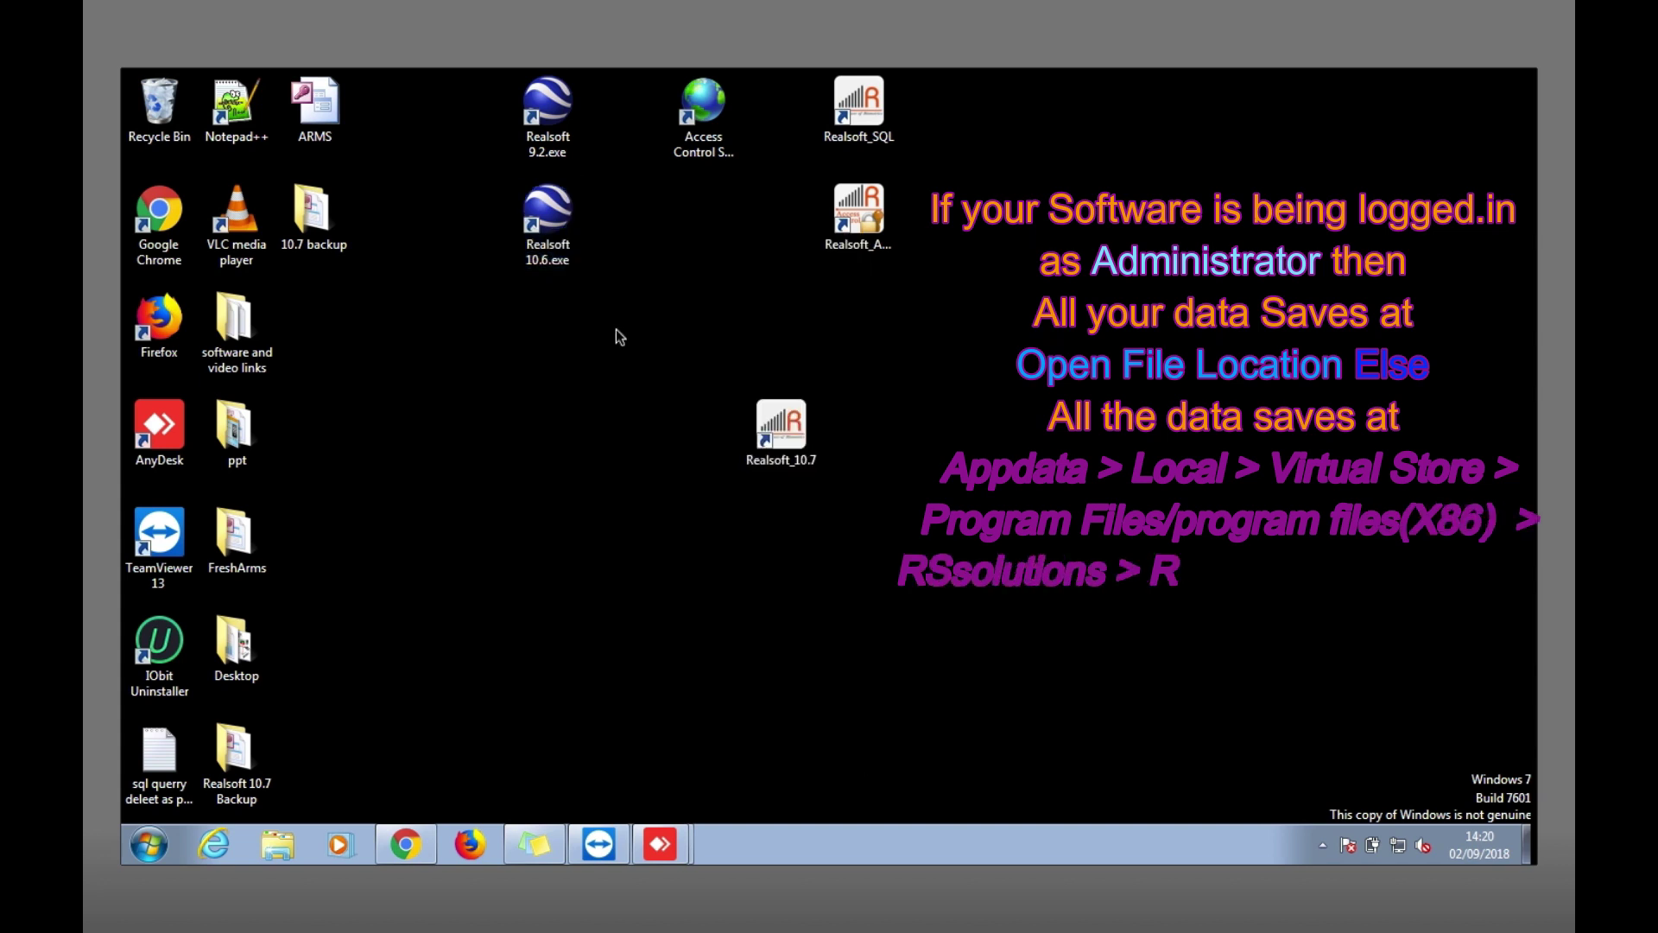
click(599, 354)
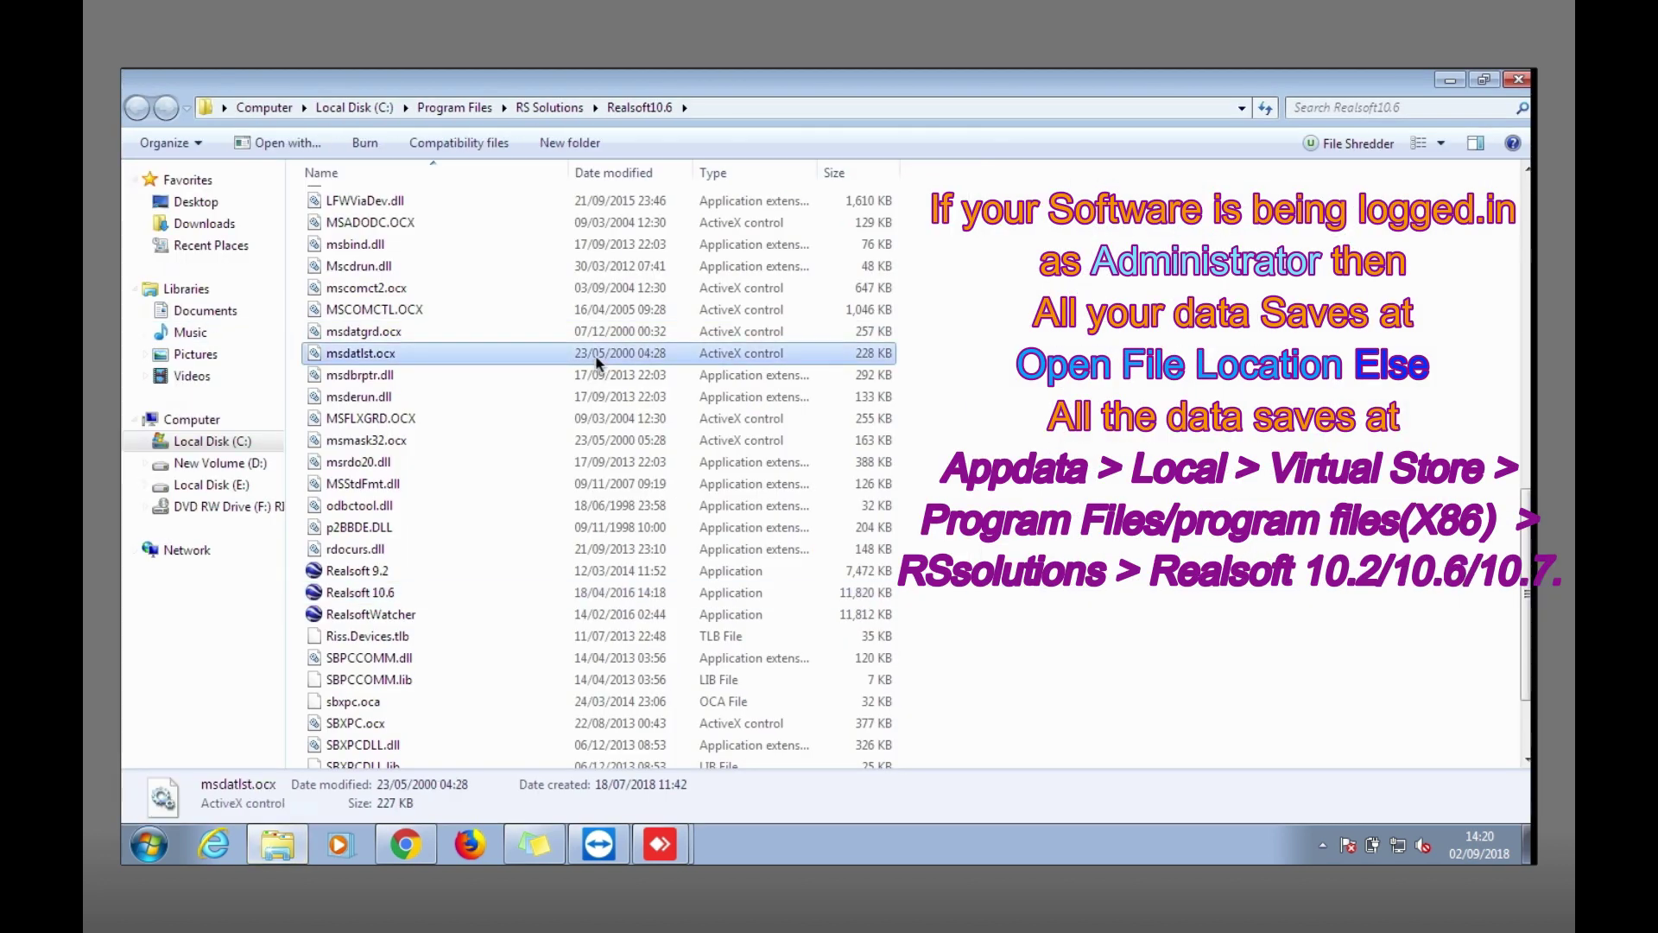
scroll(598, 363, up, 8)
click(331, 218)
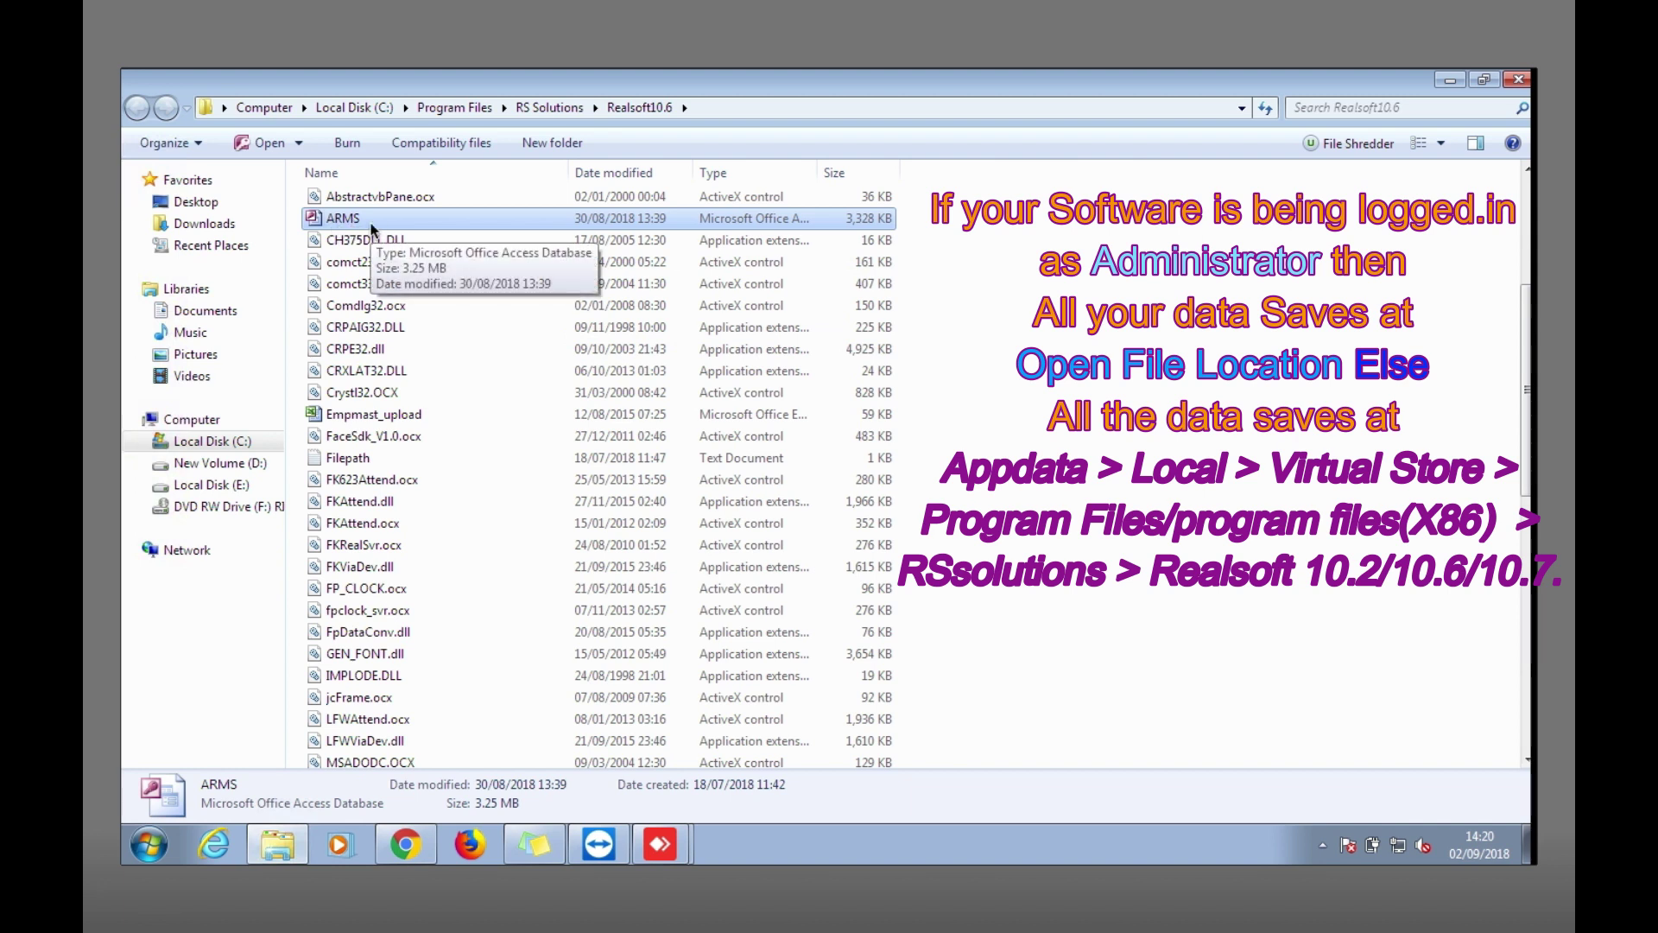
click(1449, 80)
click(556, 227)
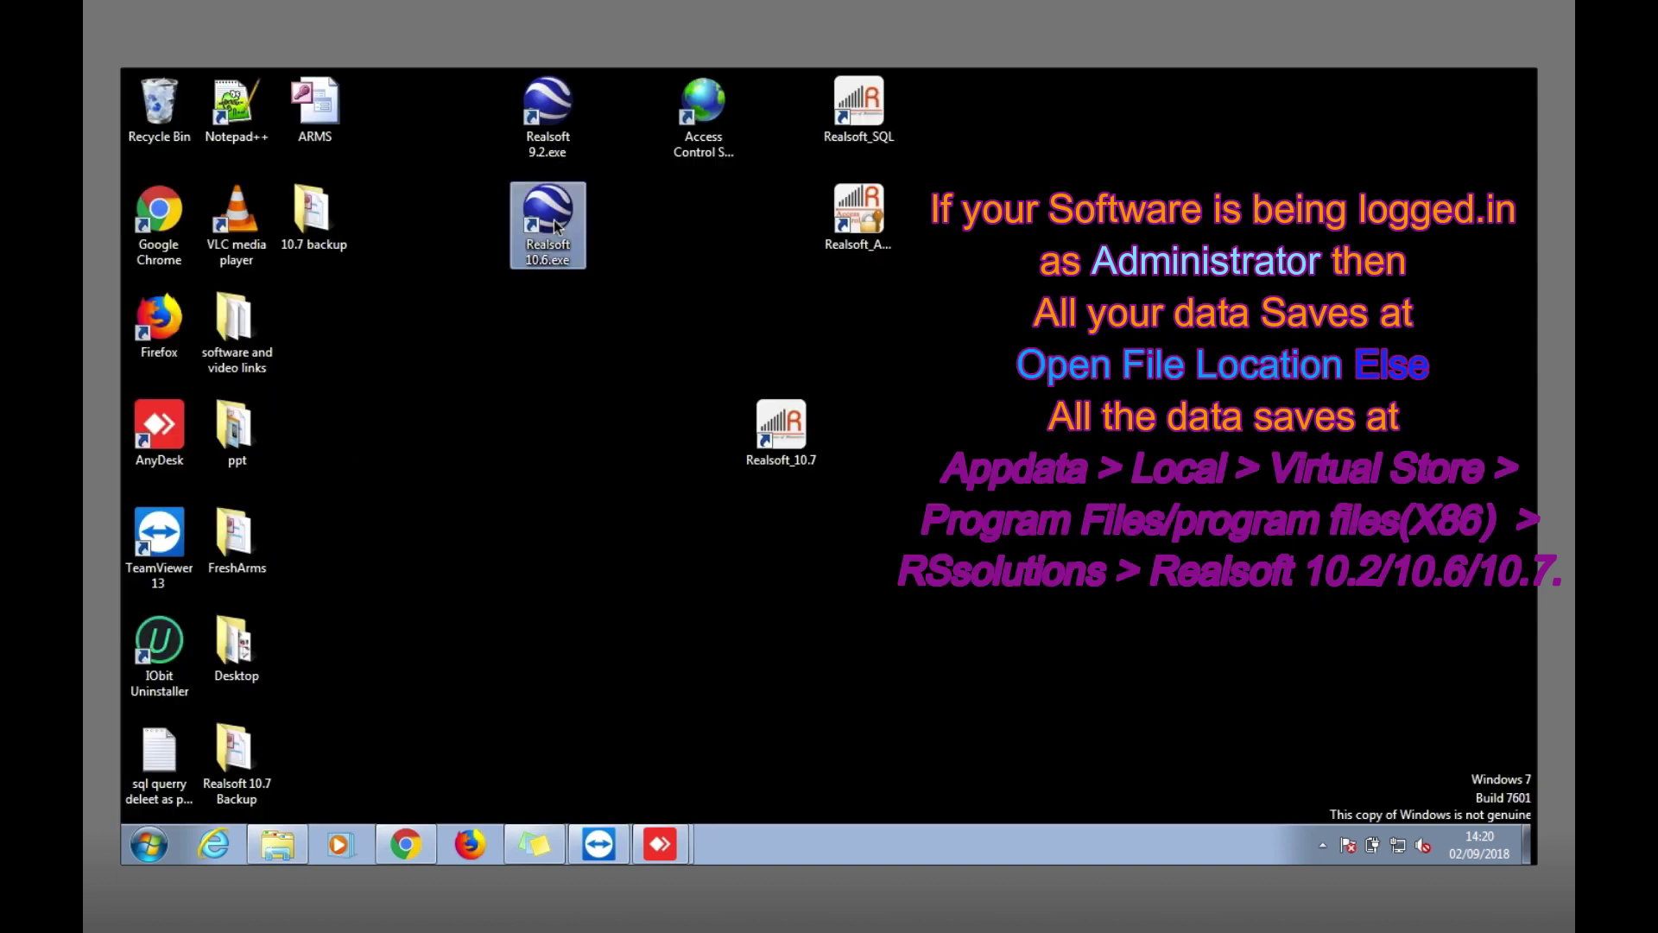
double_click(556, 226)
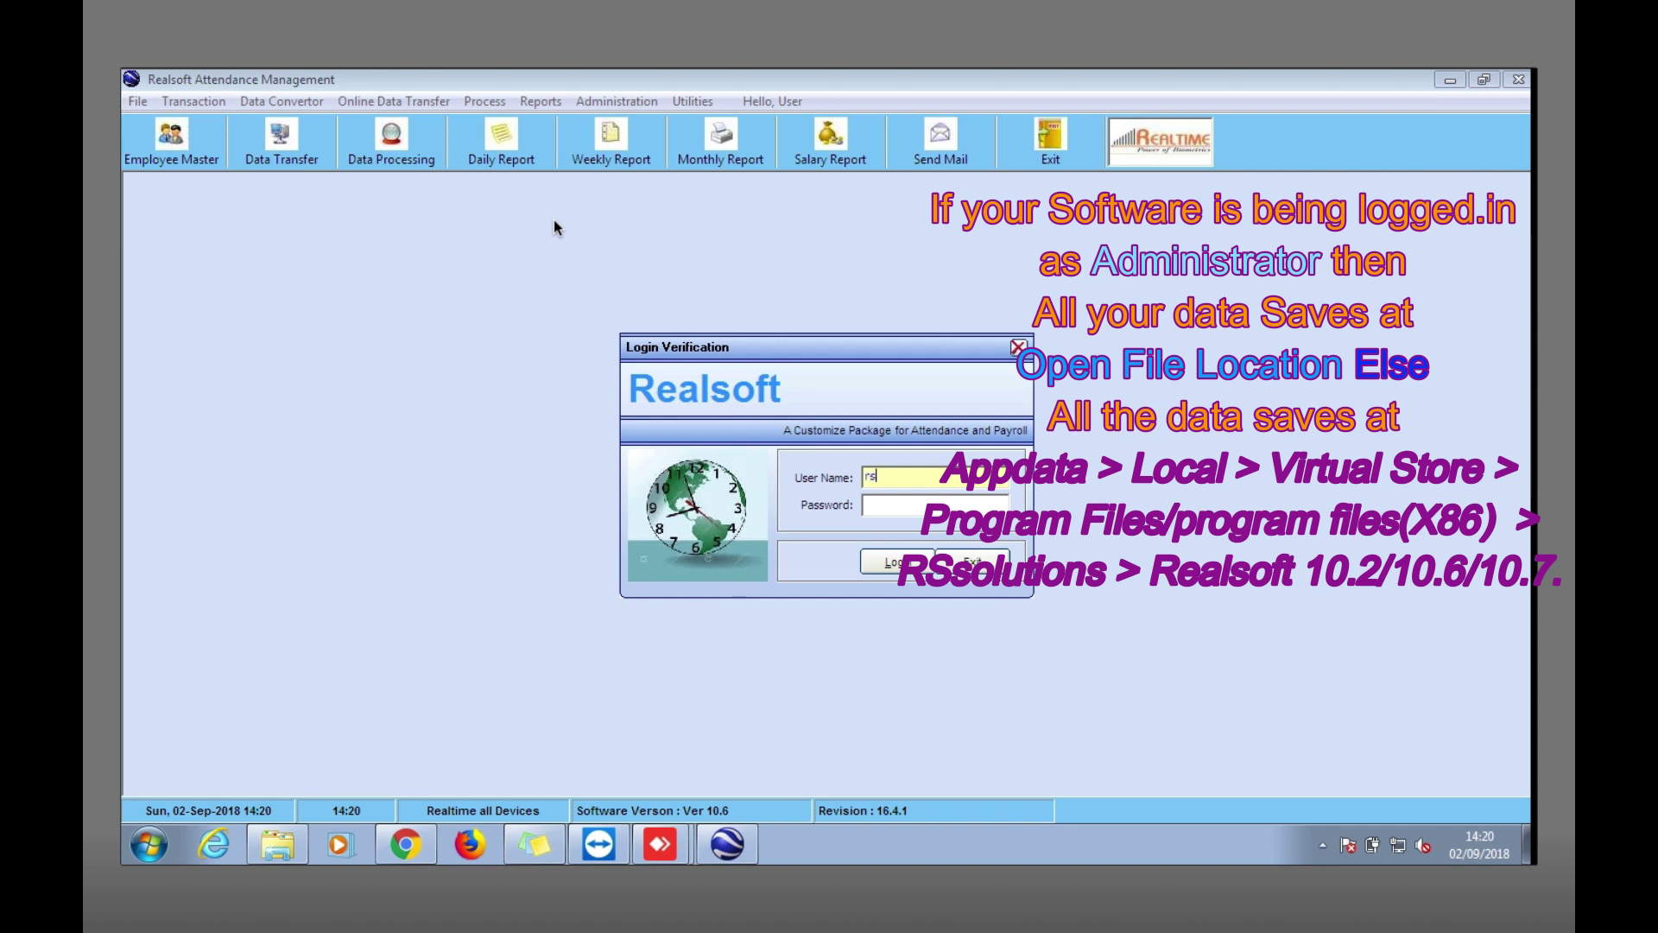
key(Tab)
key(Return)
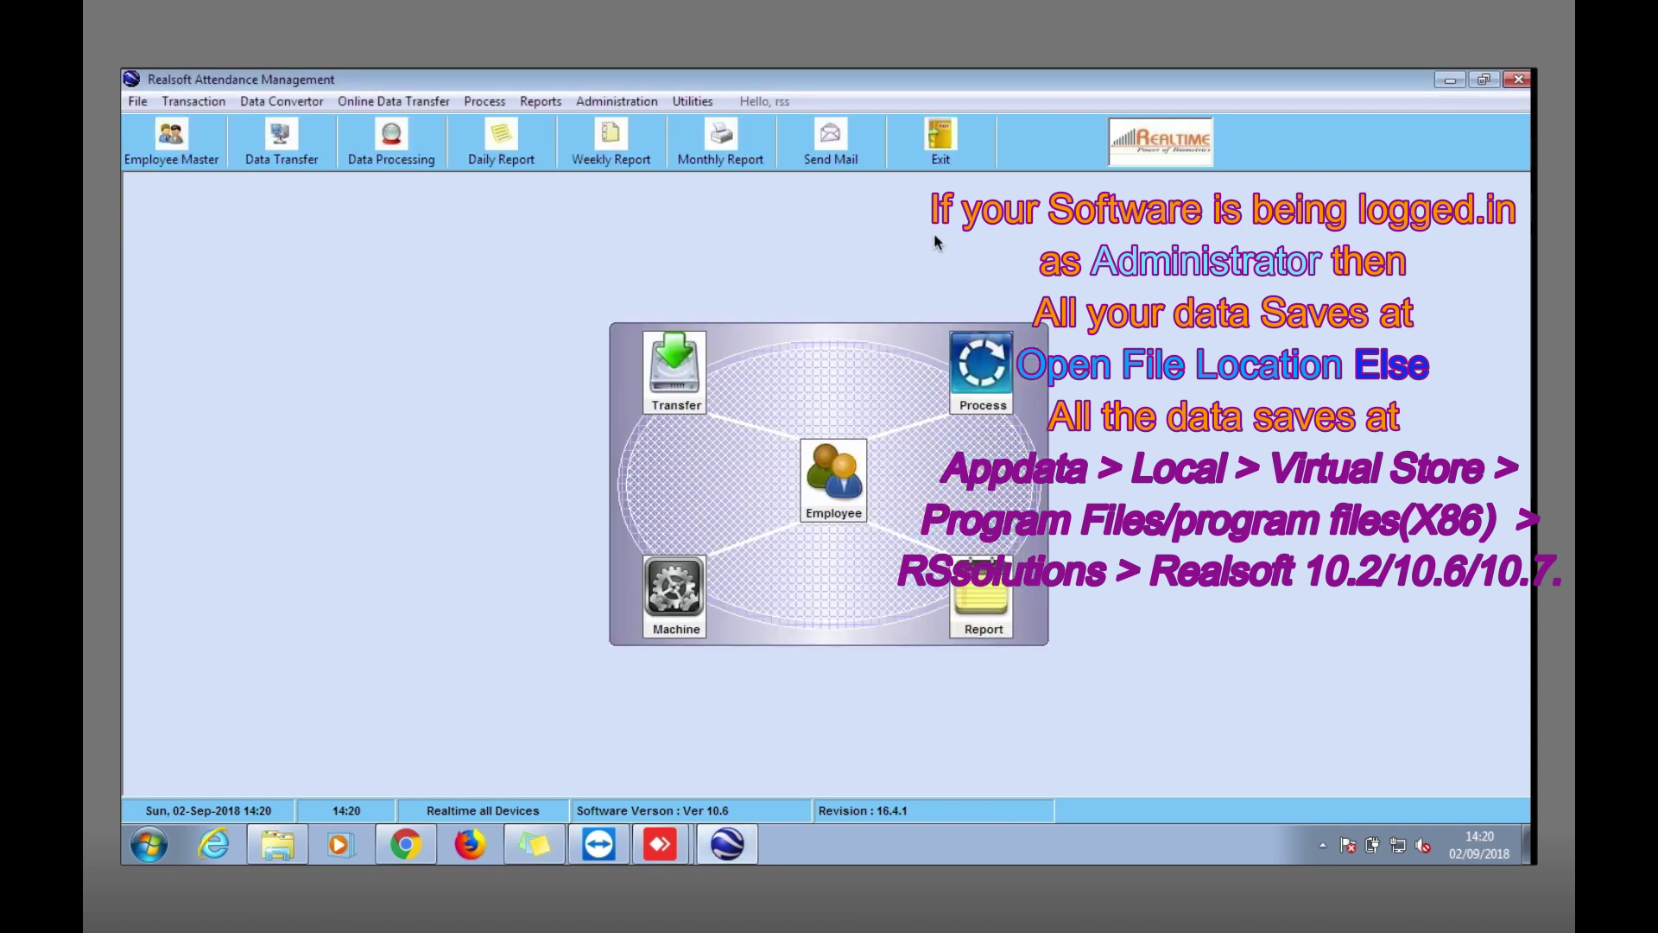
click(940, 142)
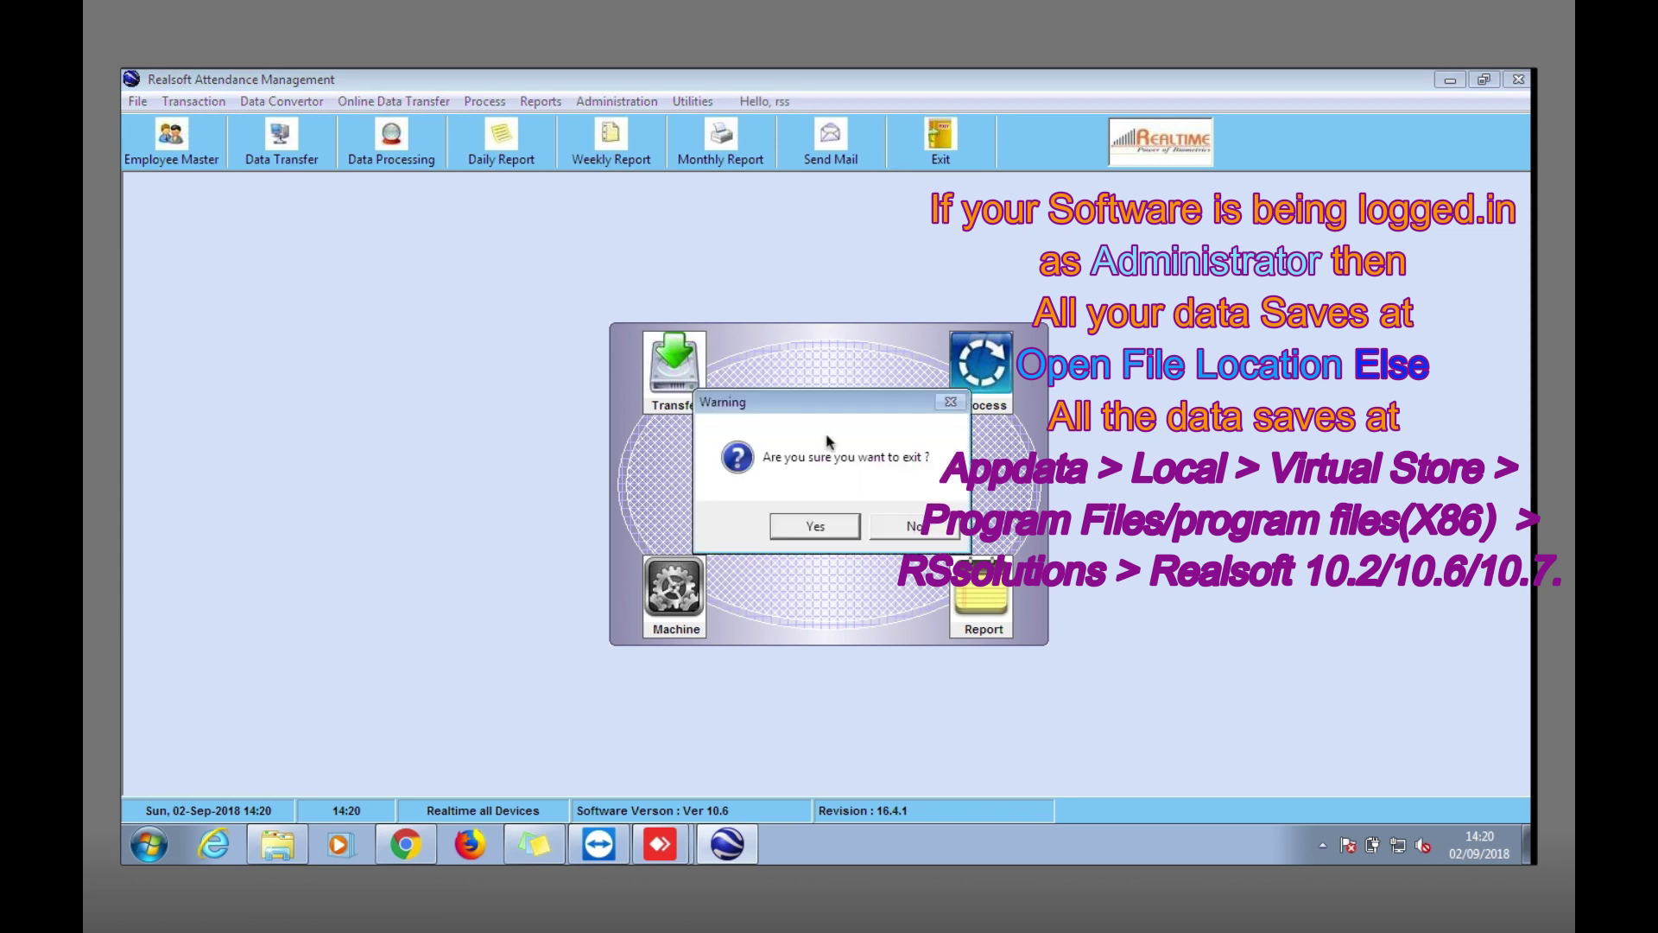
click(815, 527)
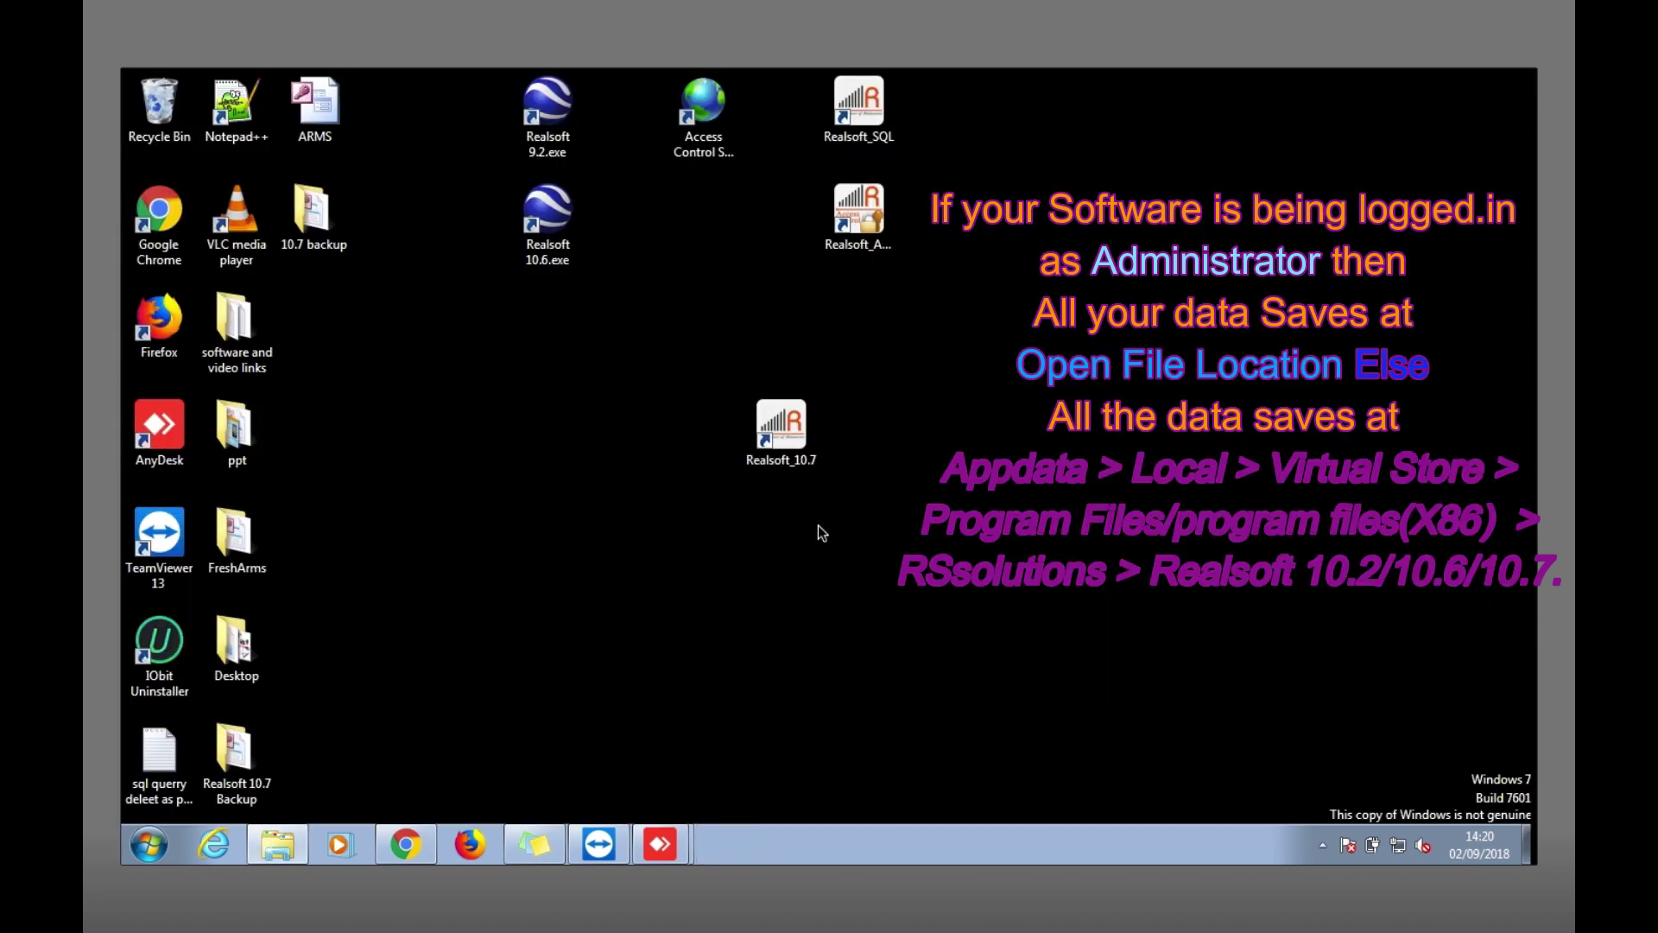
right_click(562, 234)
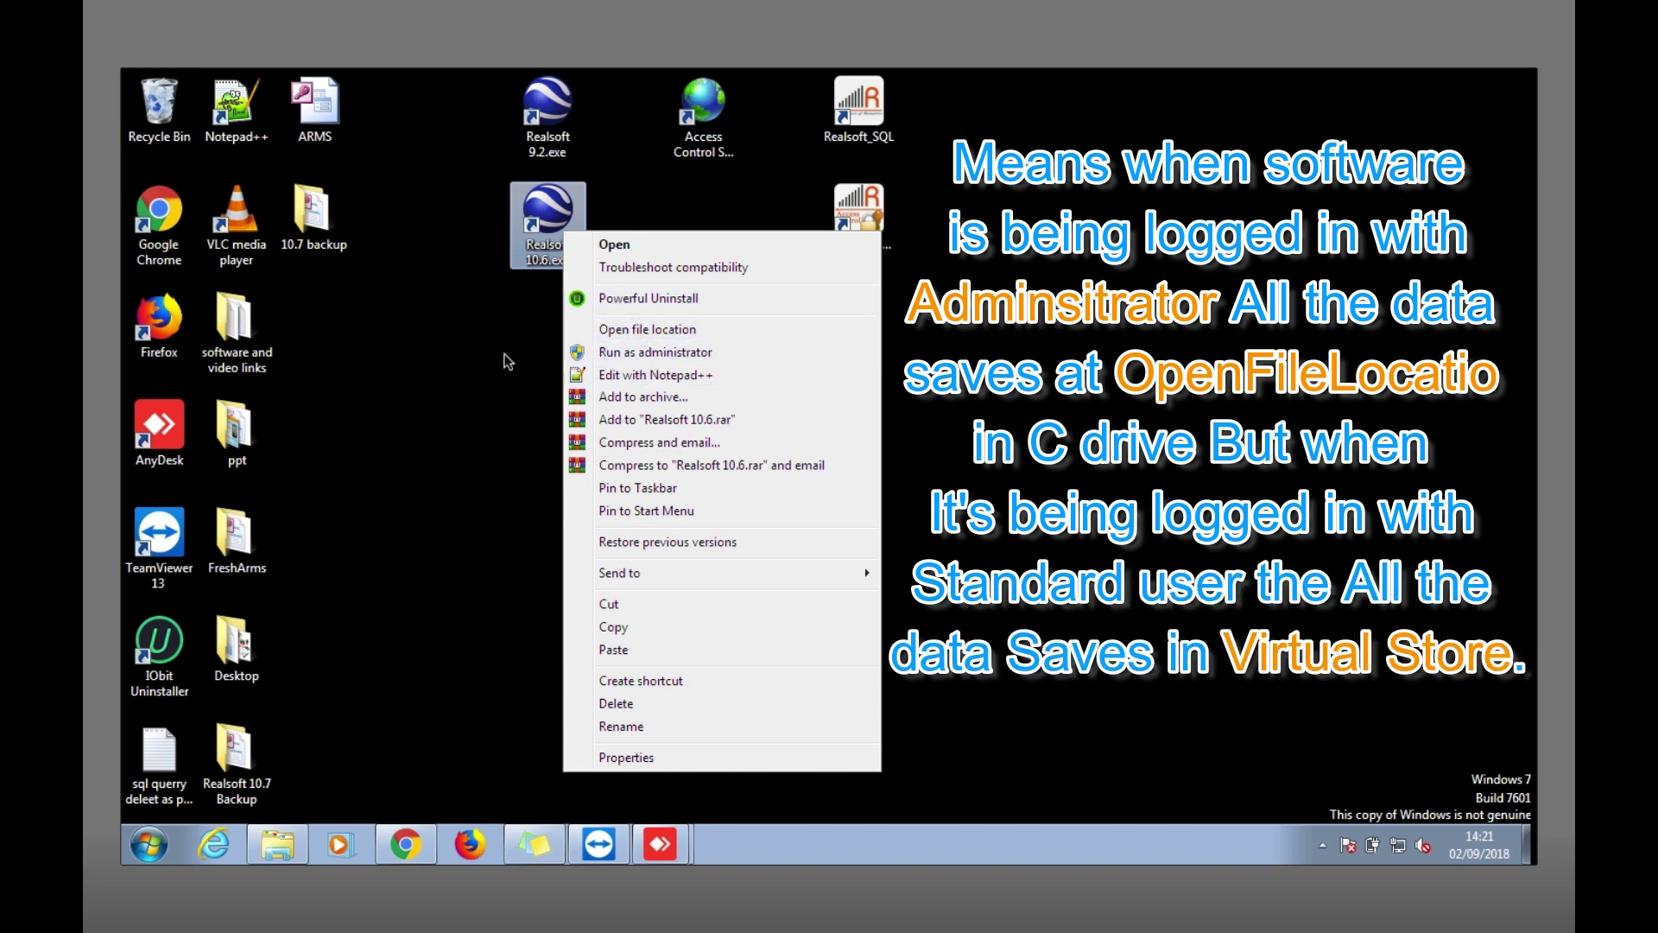
click(510, 360)
Open the AppData folder via the Run dialog.
click(149, 845)
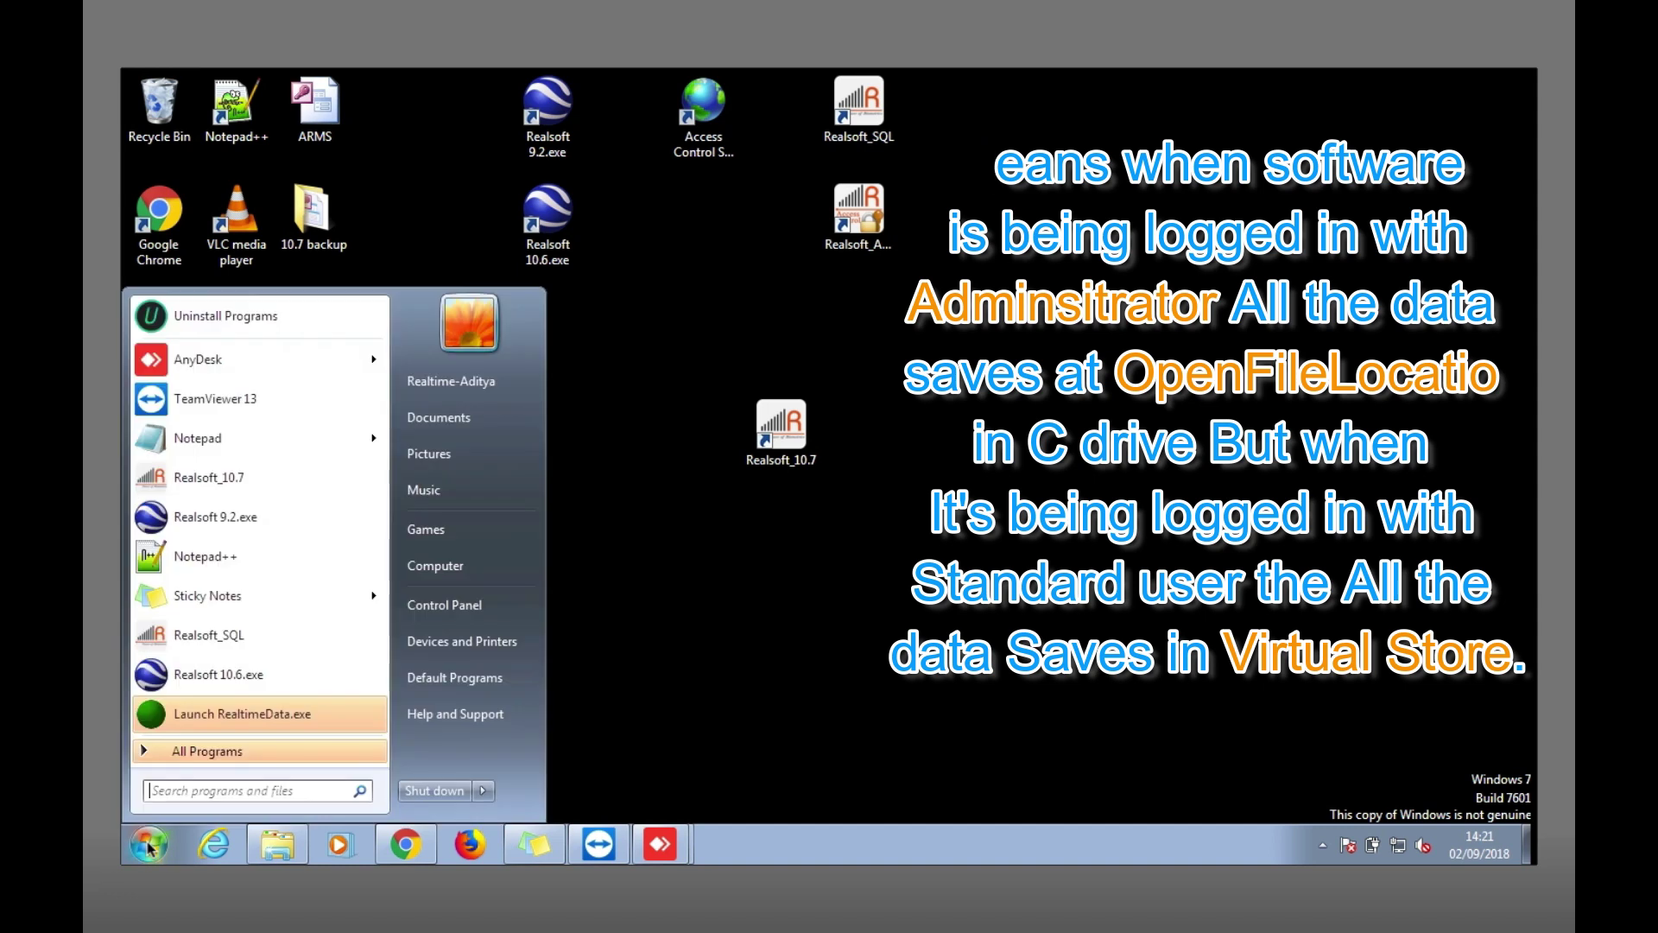
text(run)
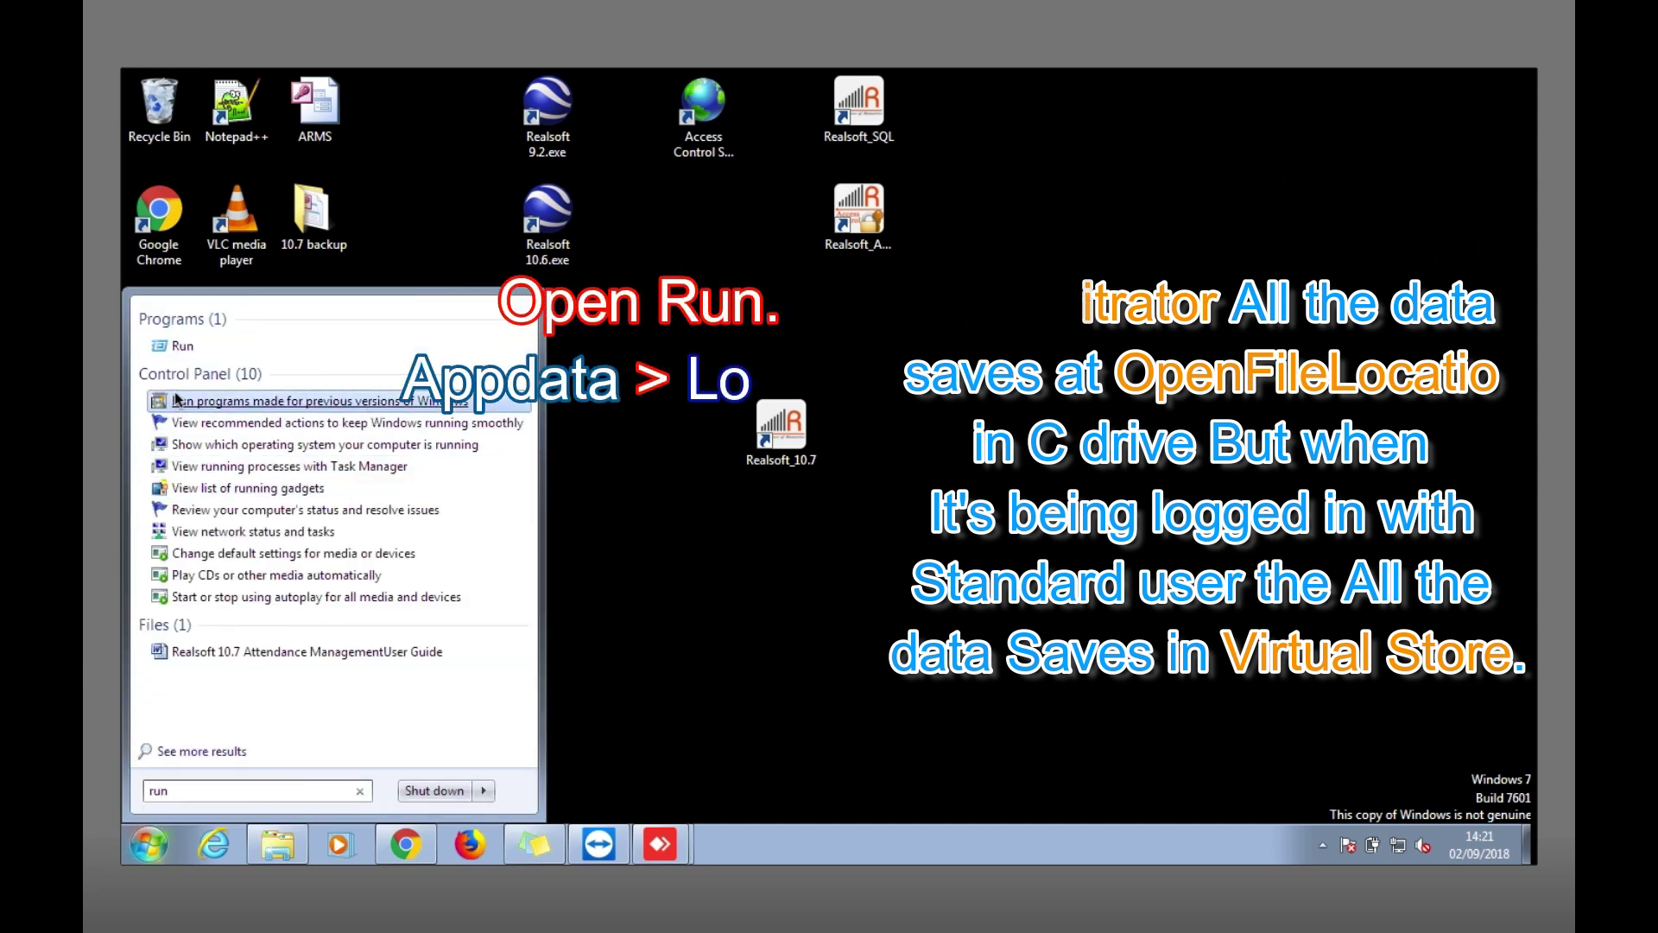
click(204, 354)
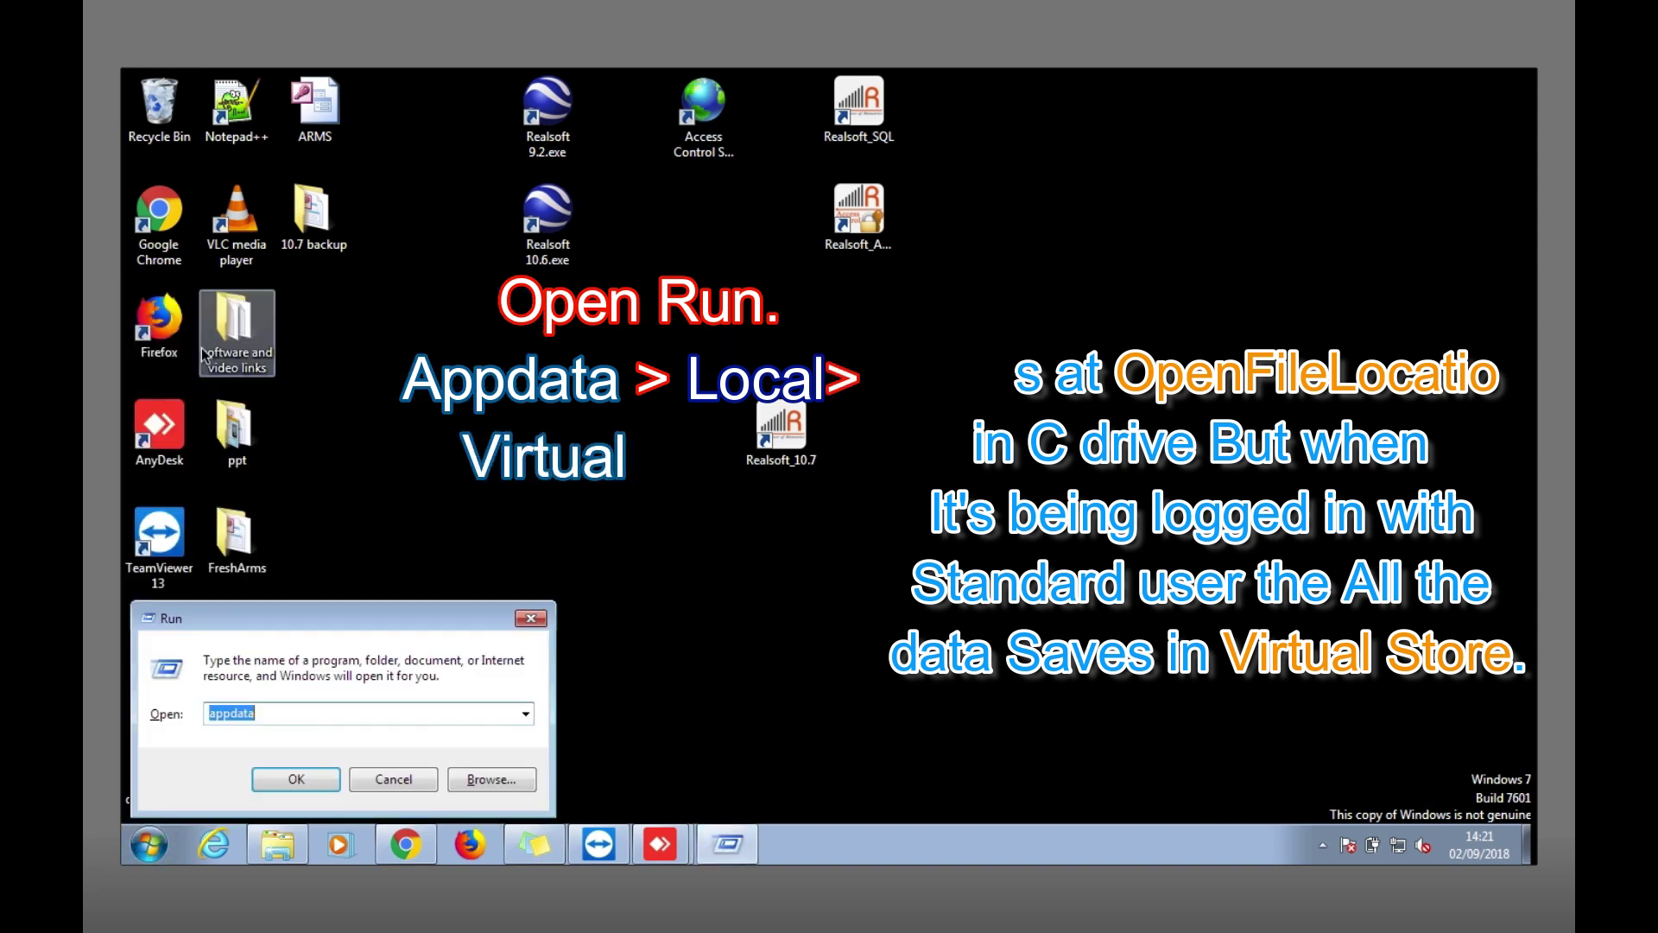
text(app)
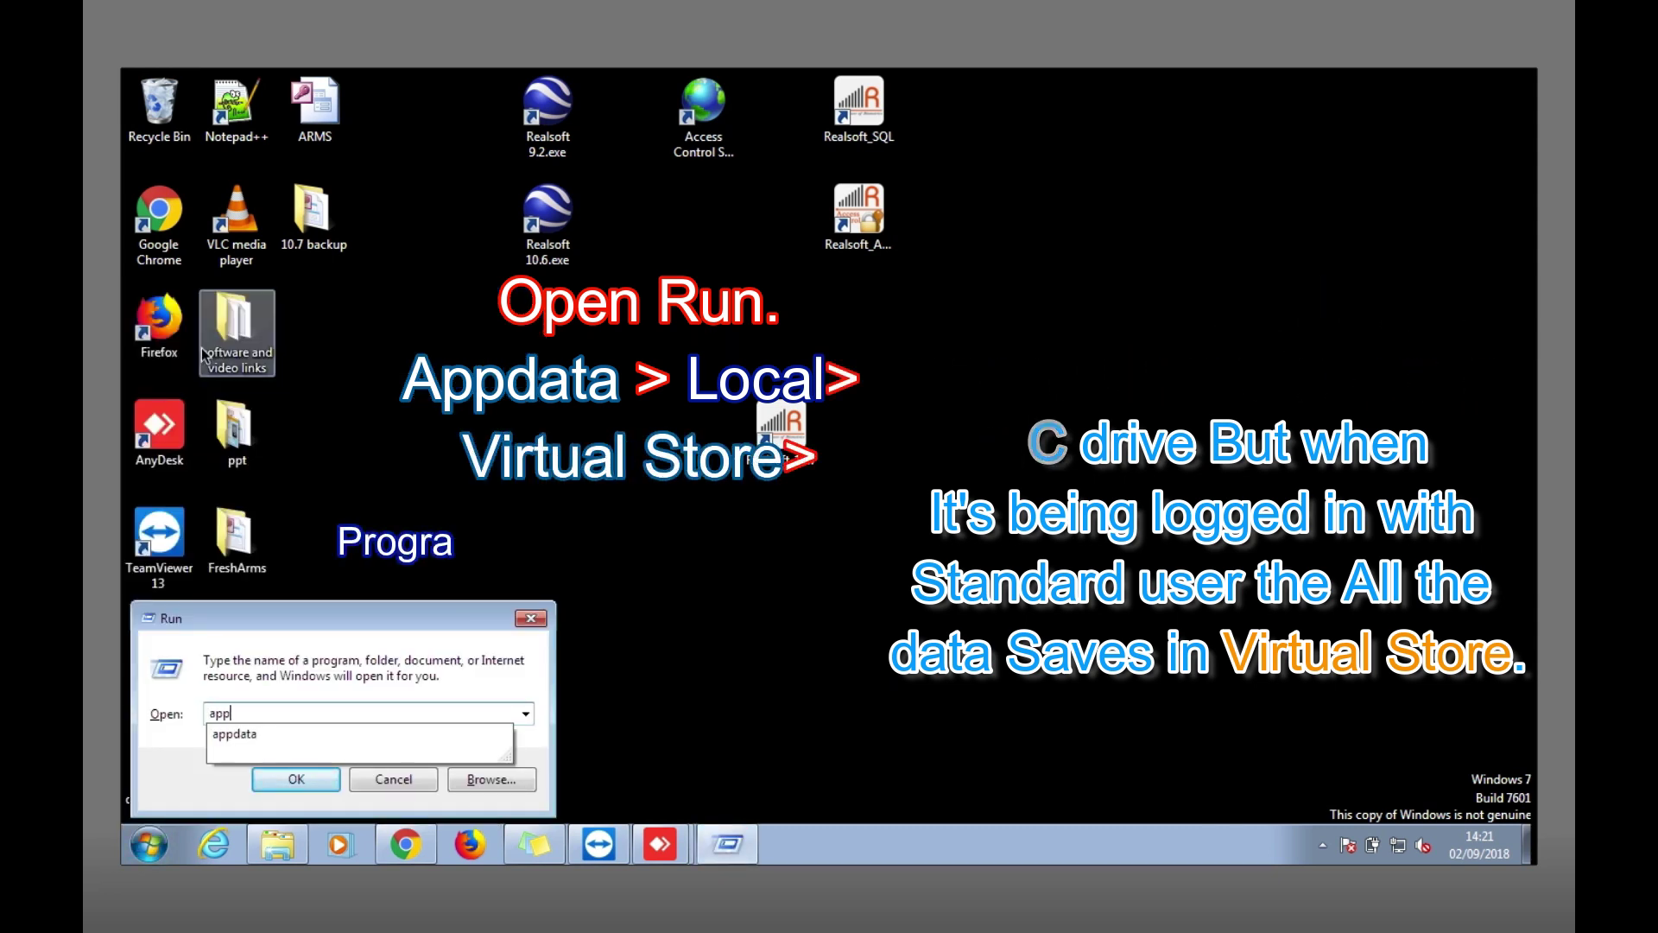
text(data)
key(Return)
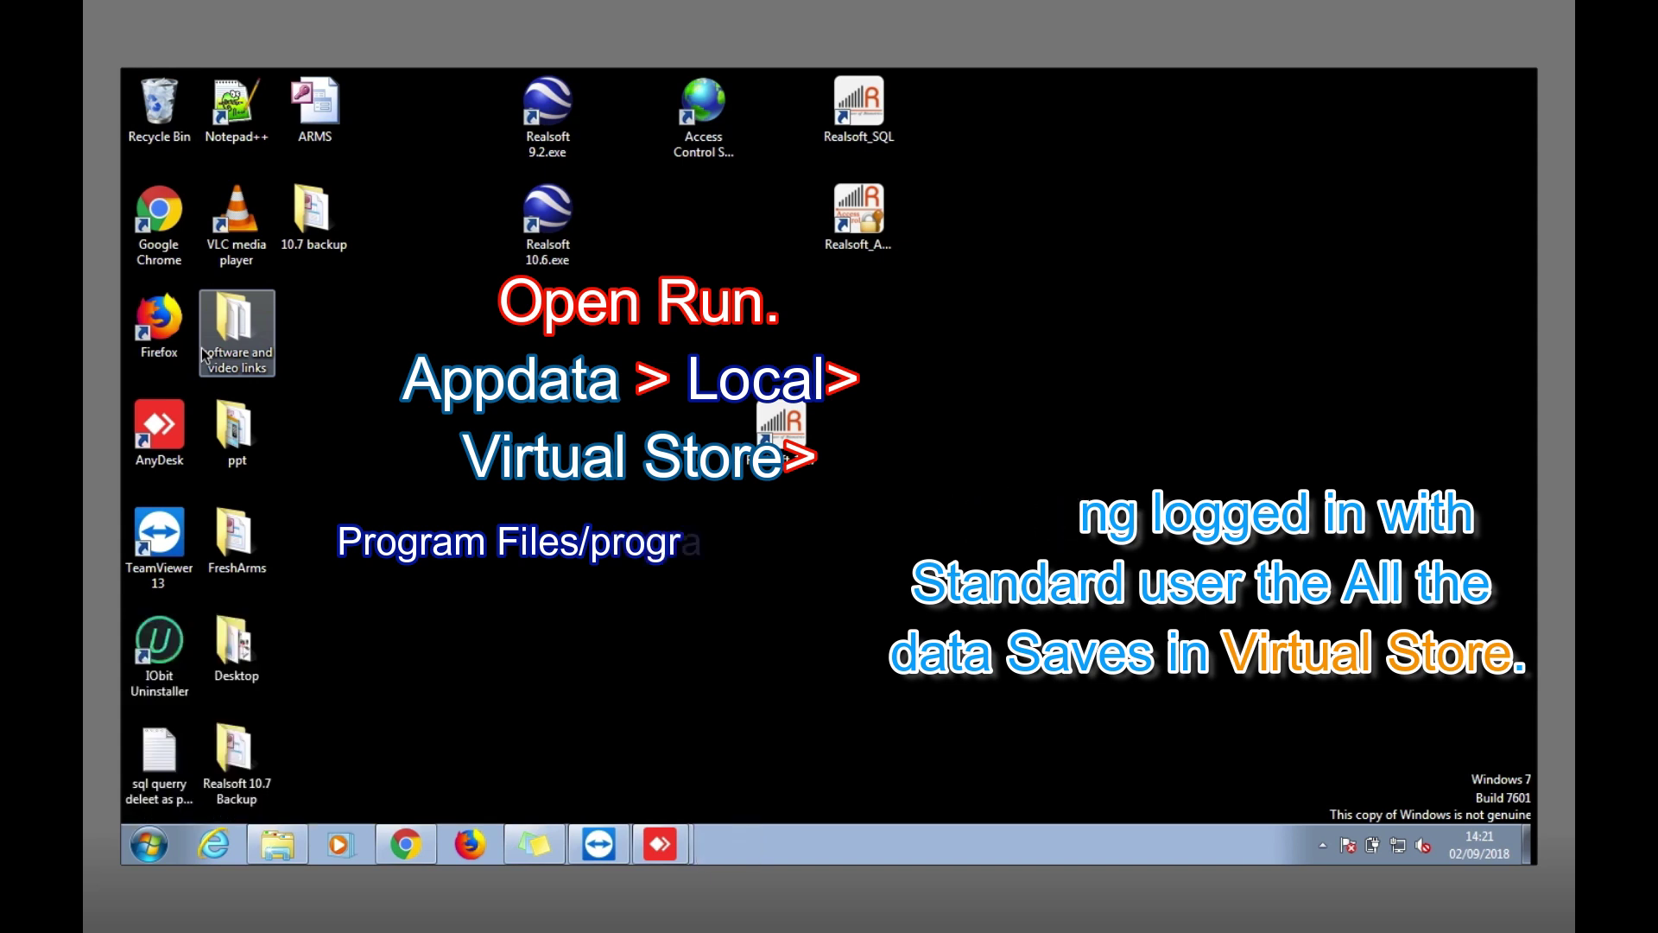
Navigate Local > VirtualStore > Program Files > RS Solutions > Realsoft10.6.
double_click(358, 202)
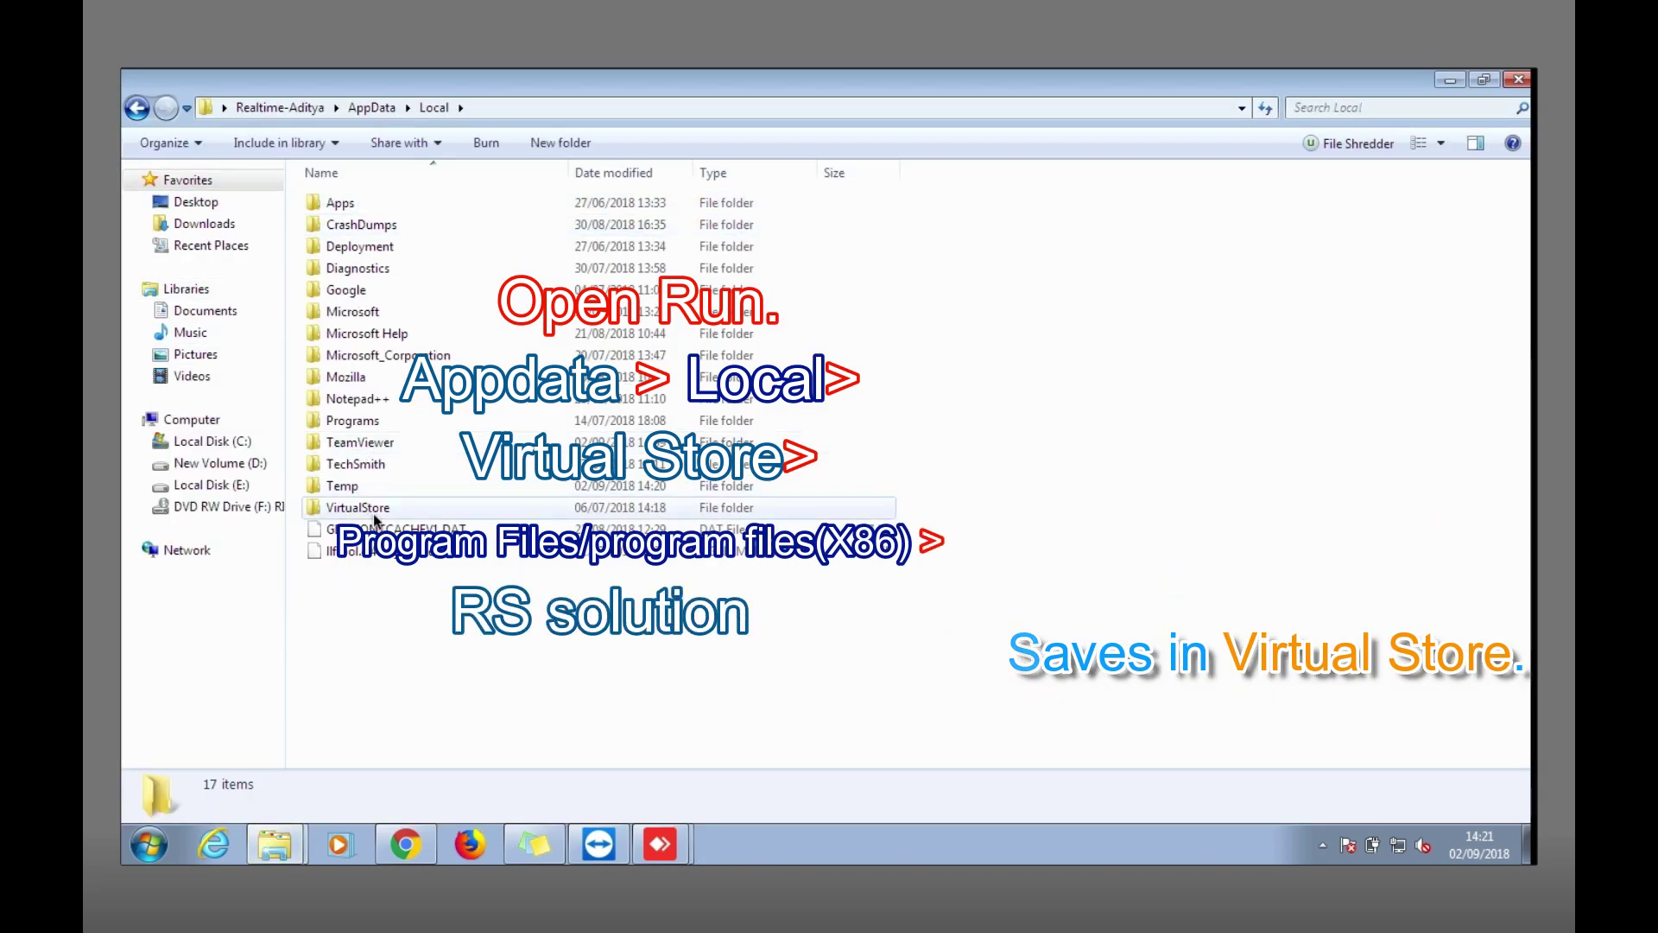
double_click(374, 509)
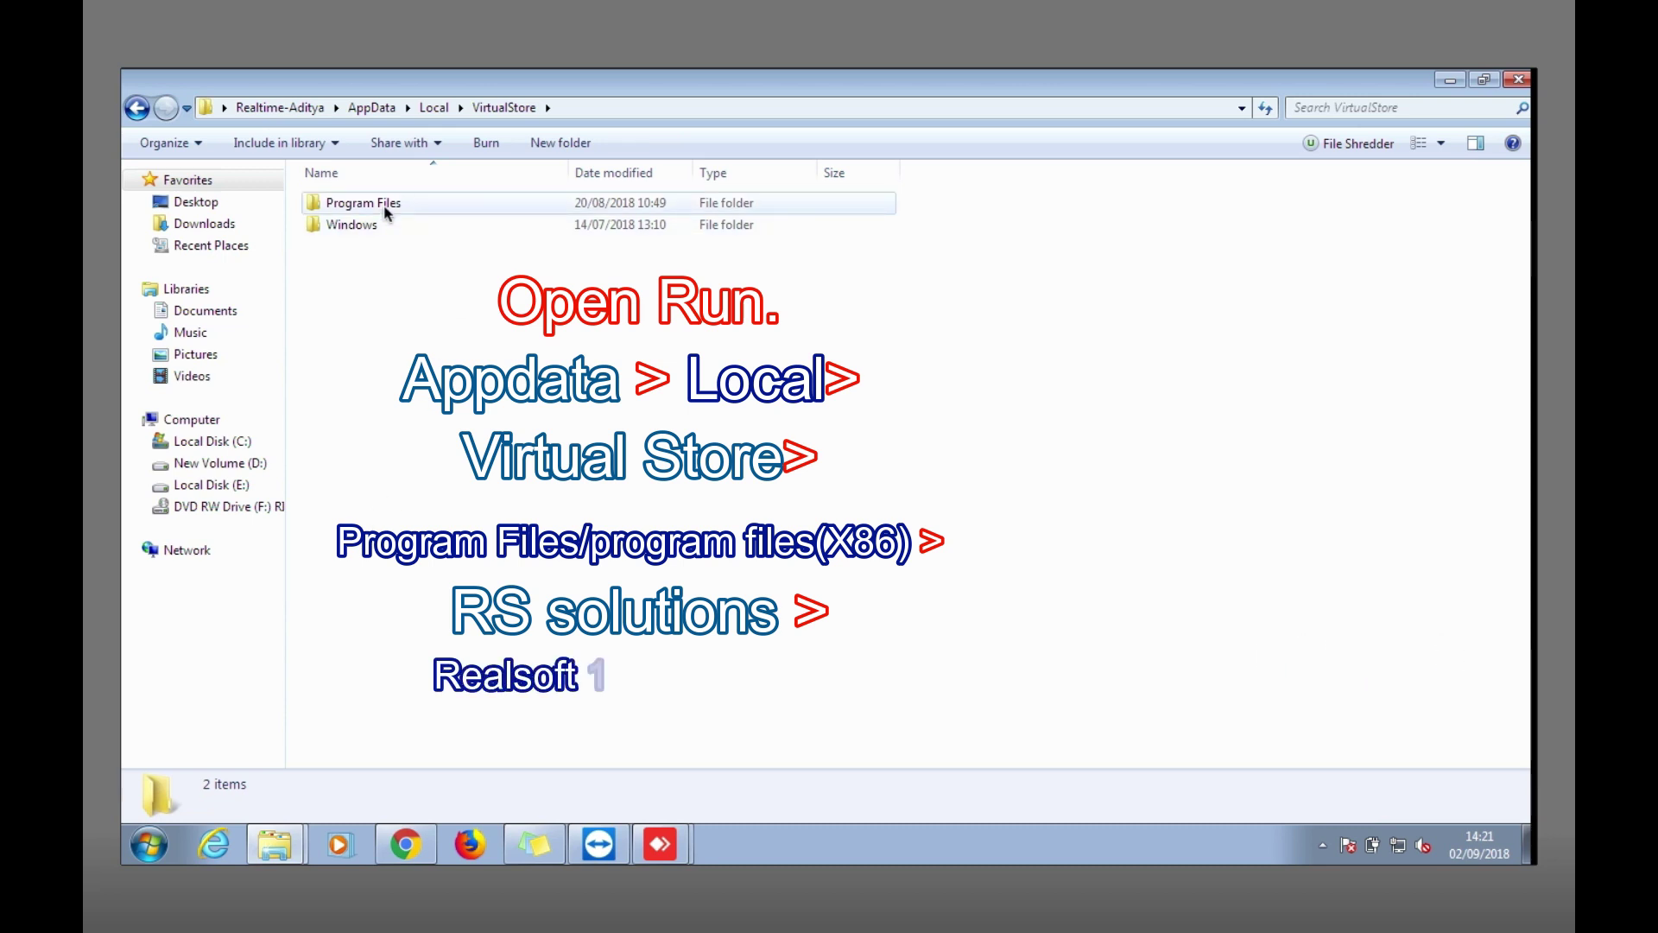
double_click(386, 212)
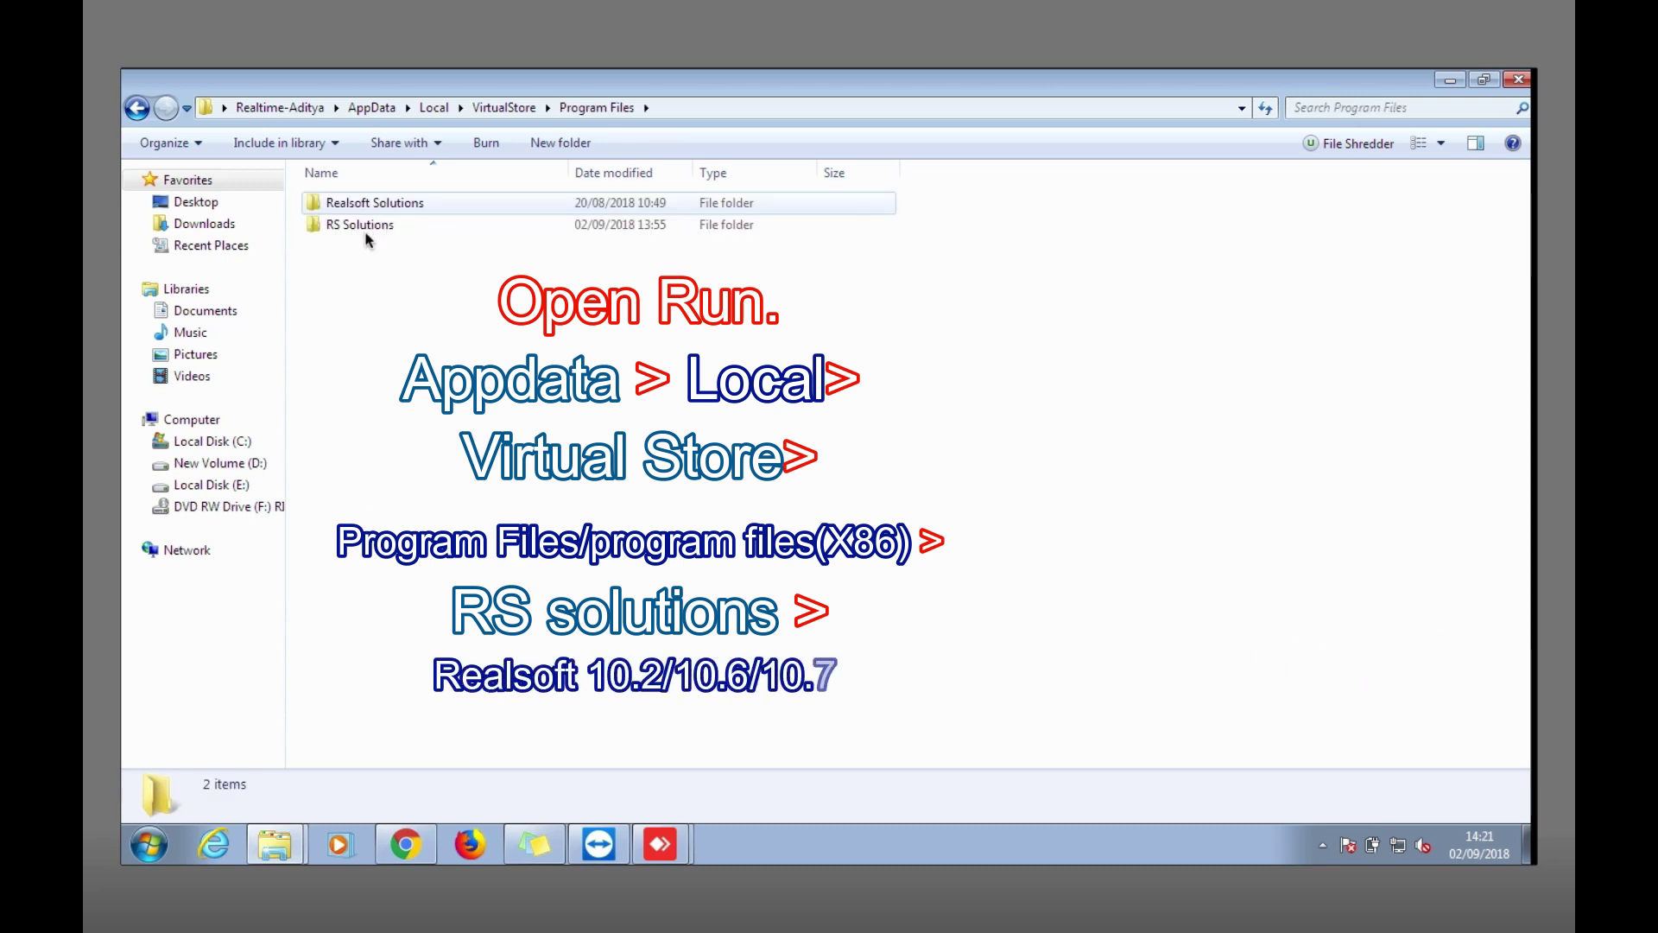
double_click(367, 228)
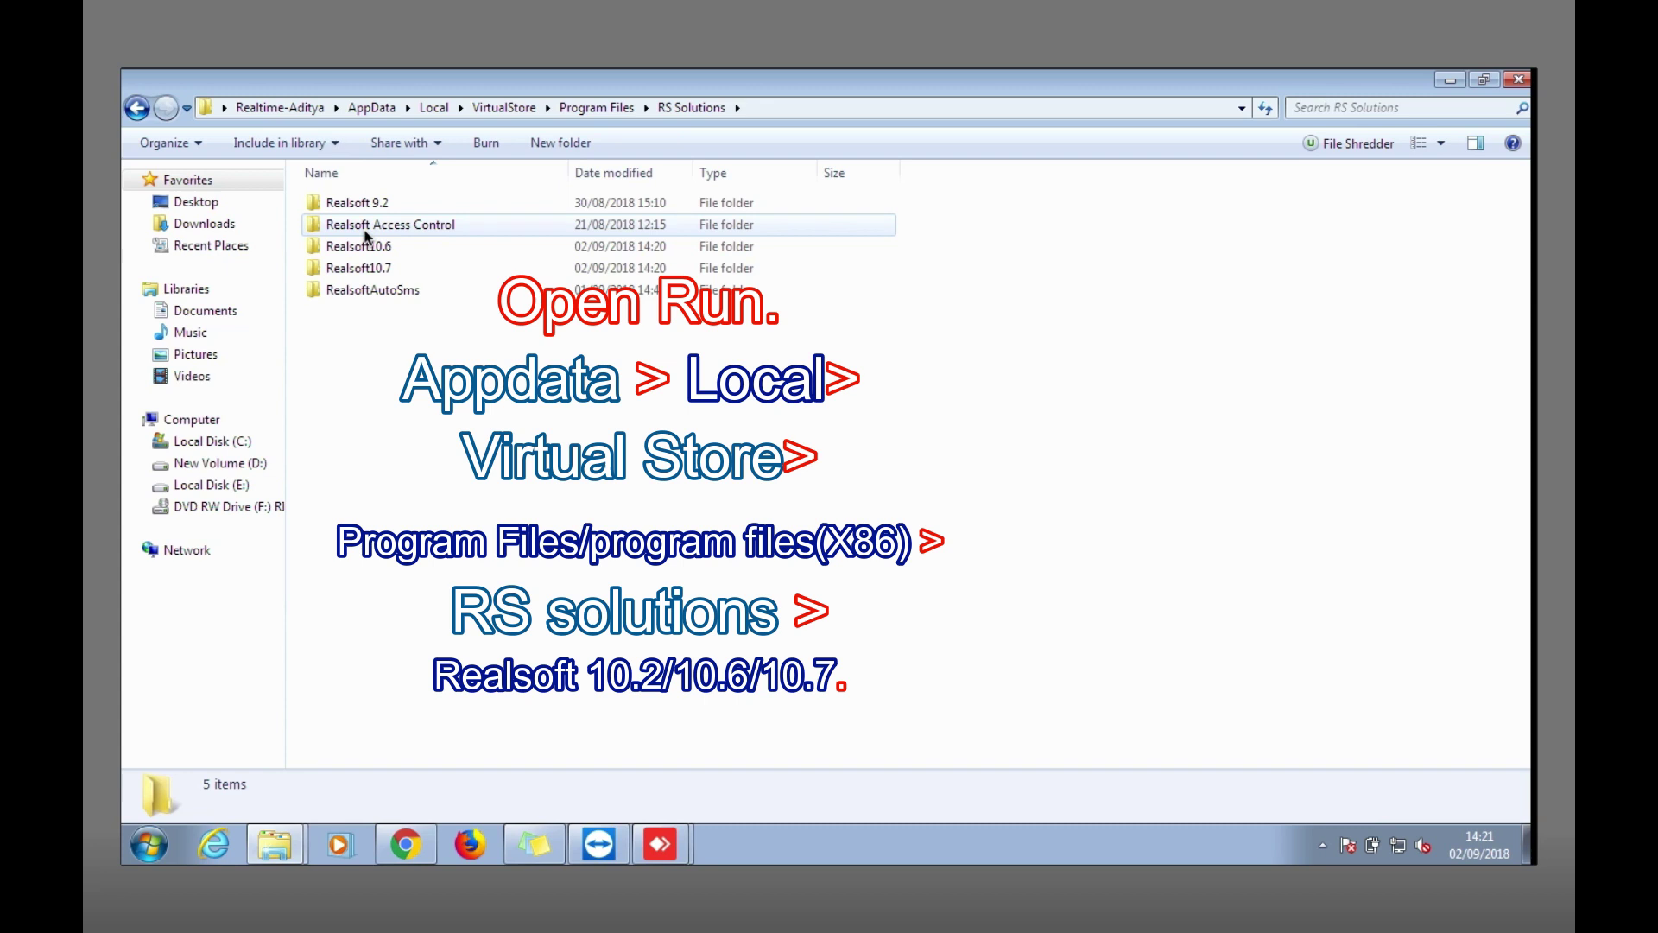
click(359, 255)
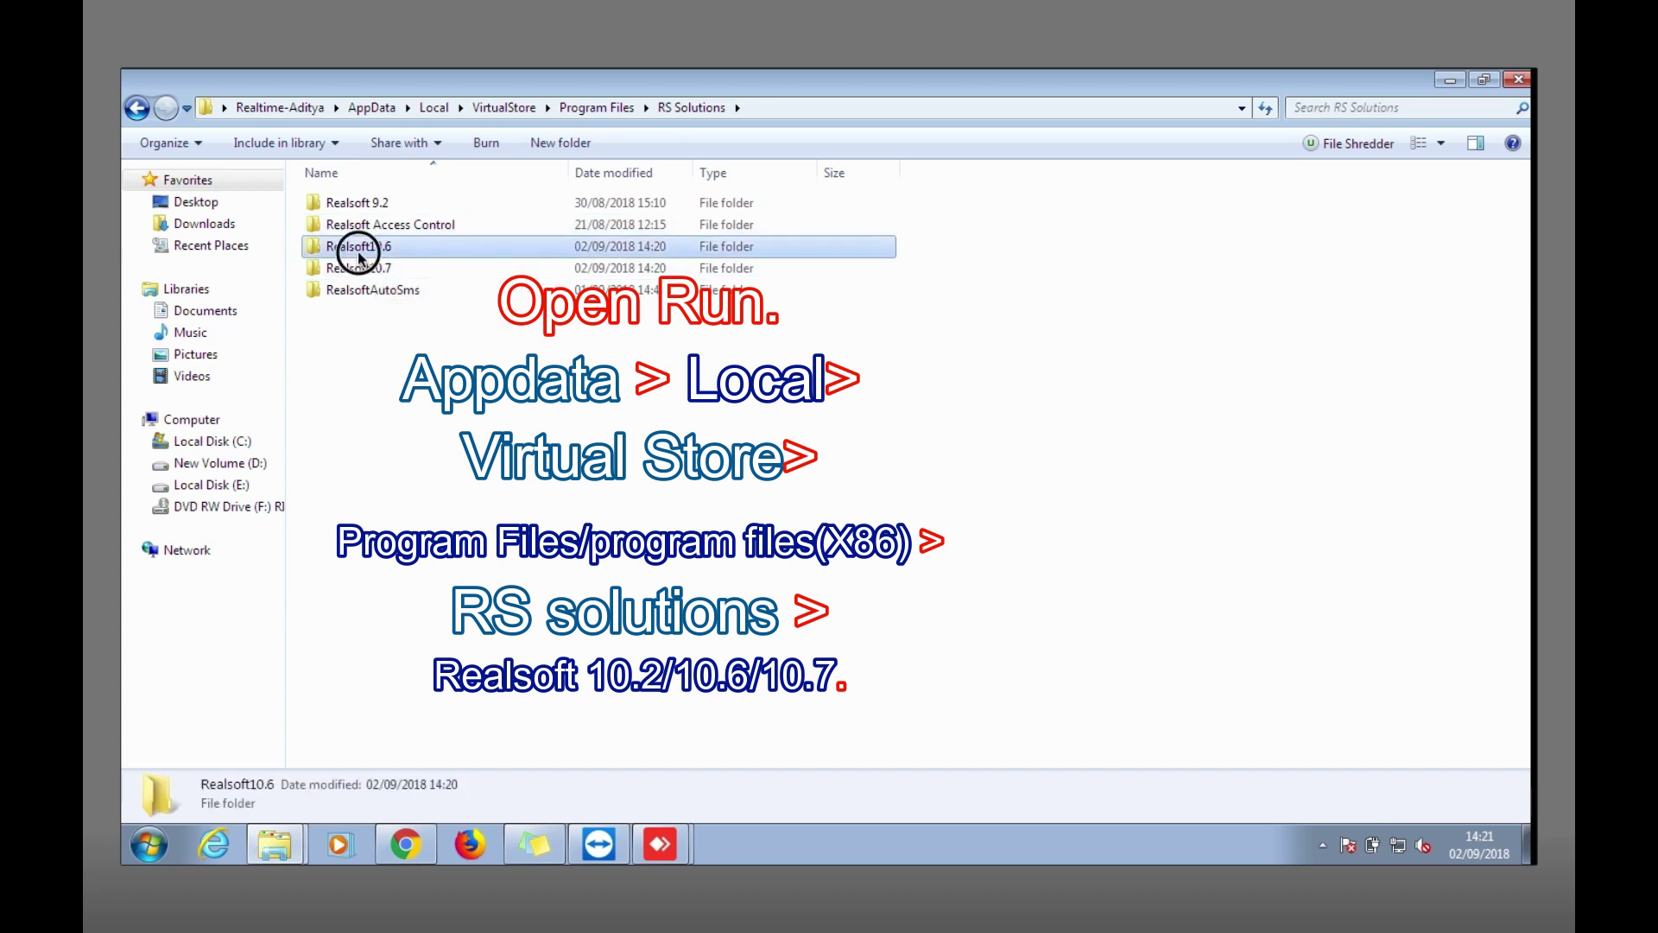
double_click(359, 255)
Show the ARMS database's Properties and minimize the Explorer window.
click(343, 204)
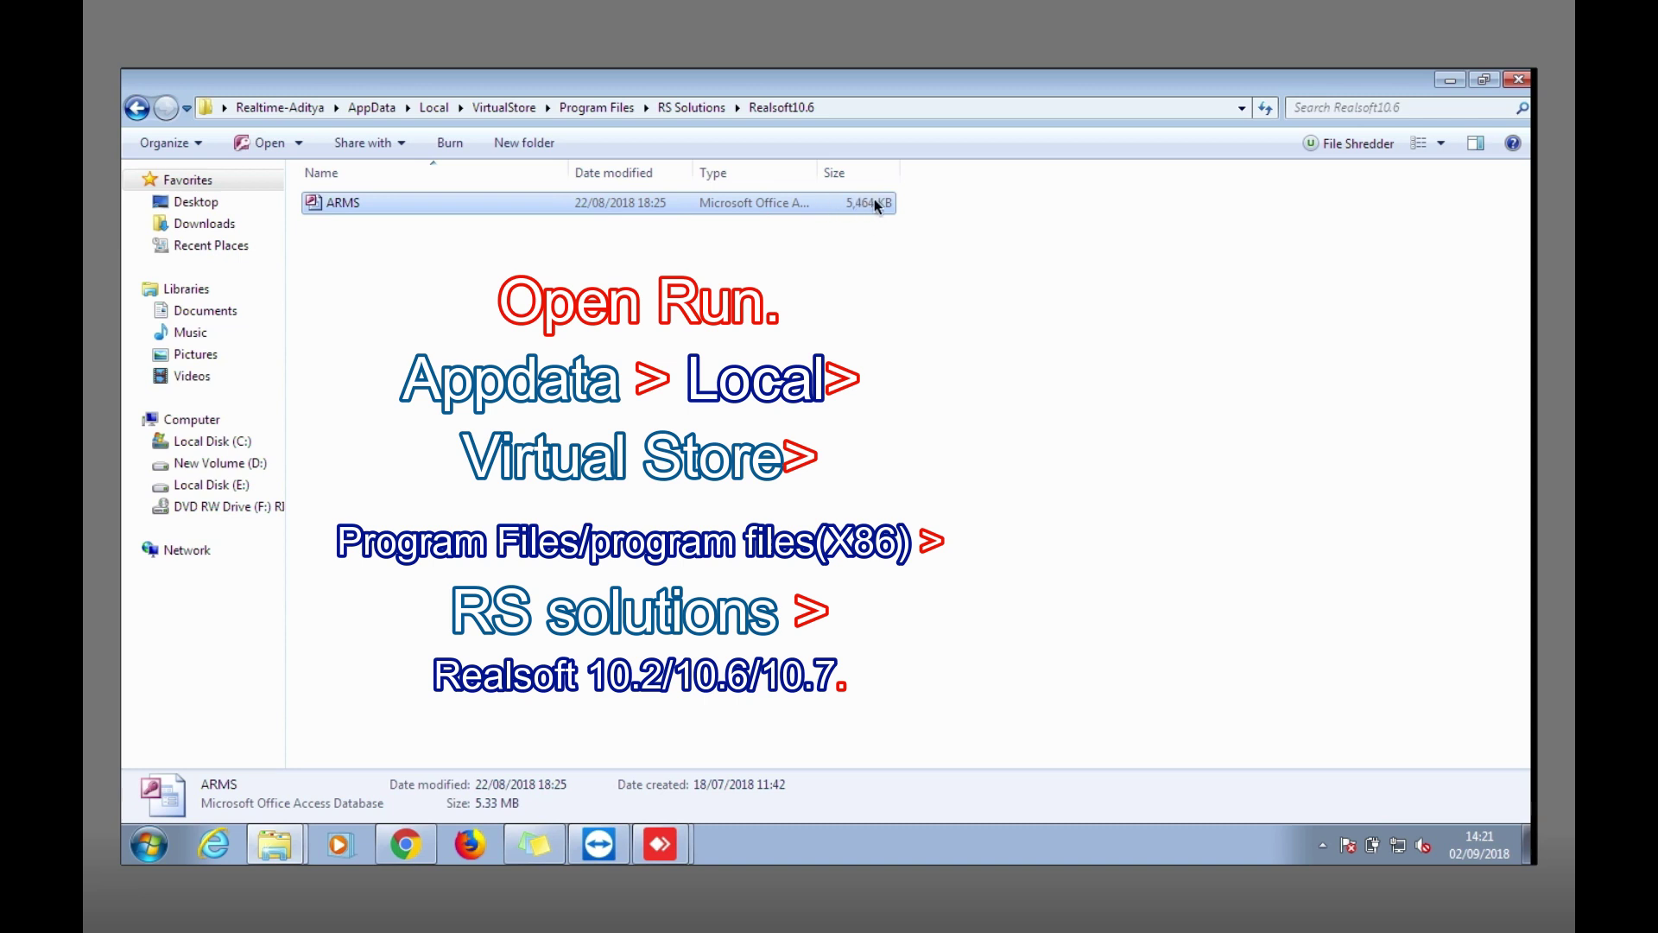
right_click(345, 204)
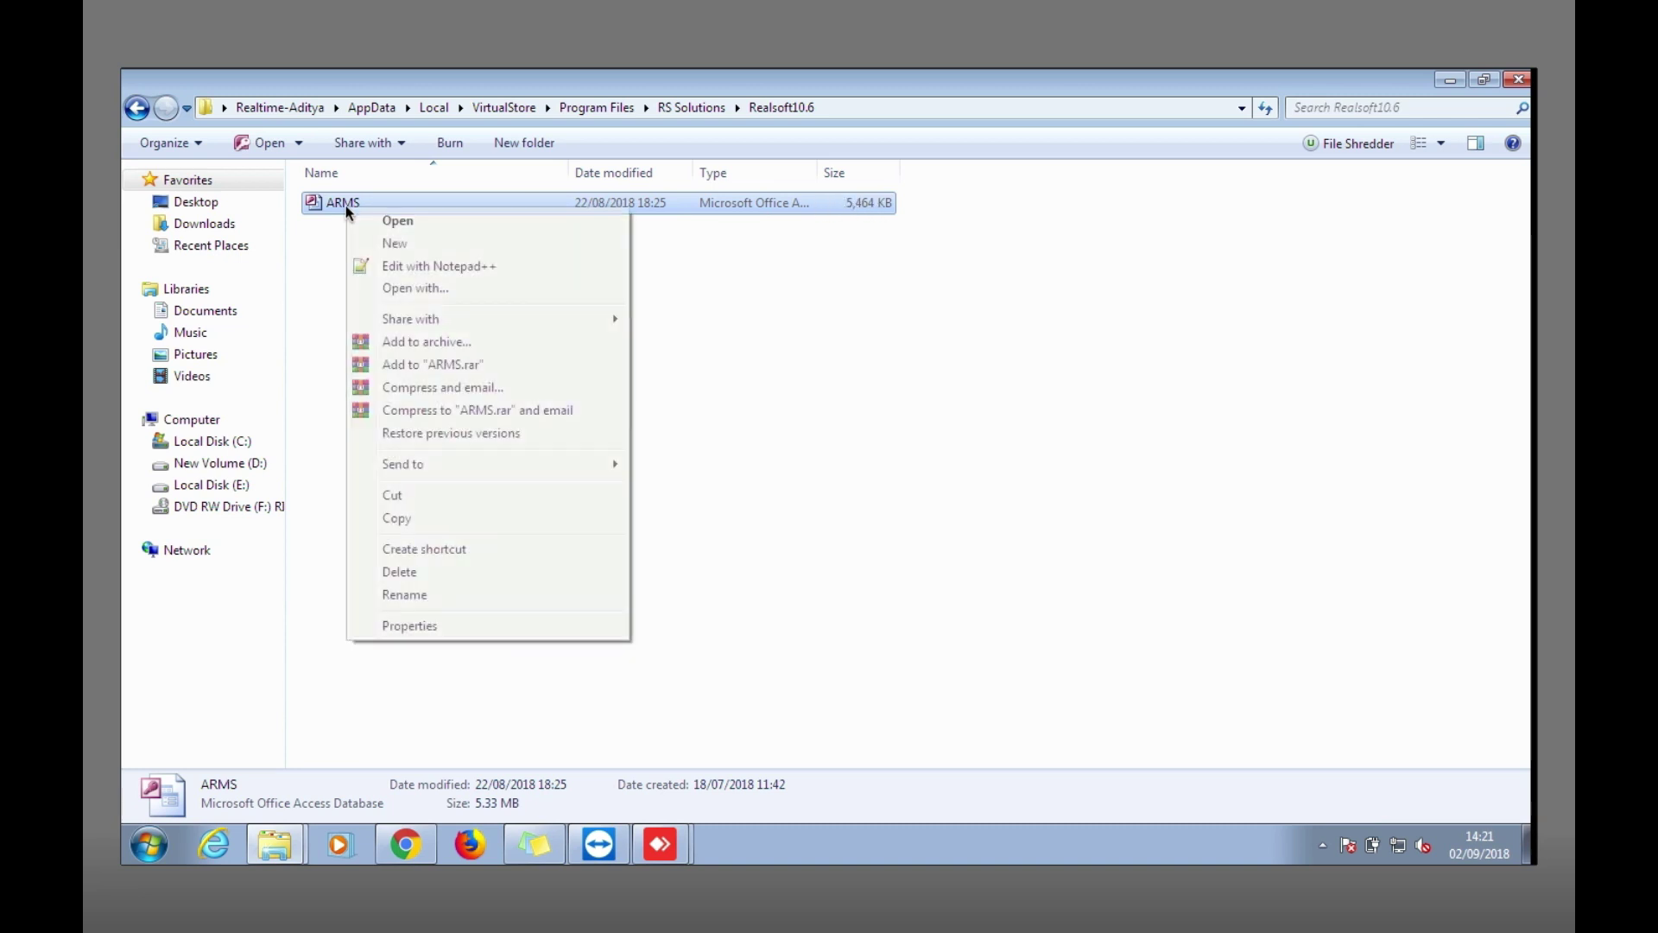
click(426, 627)
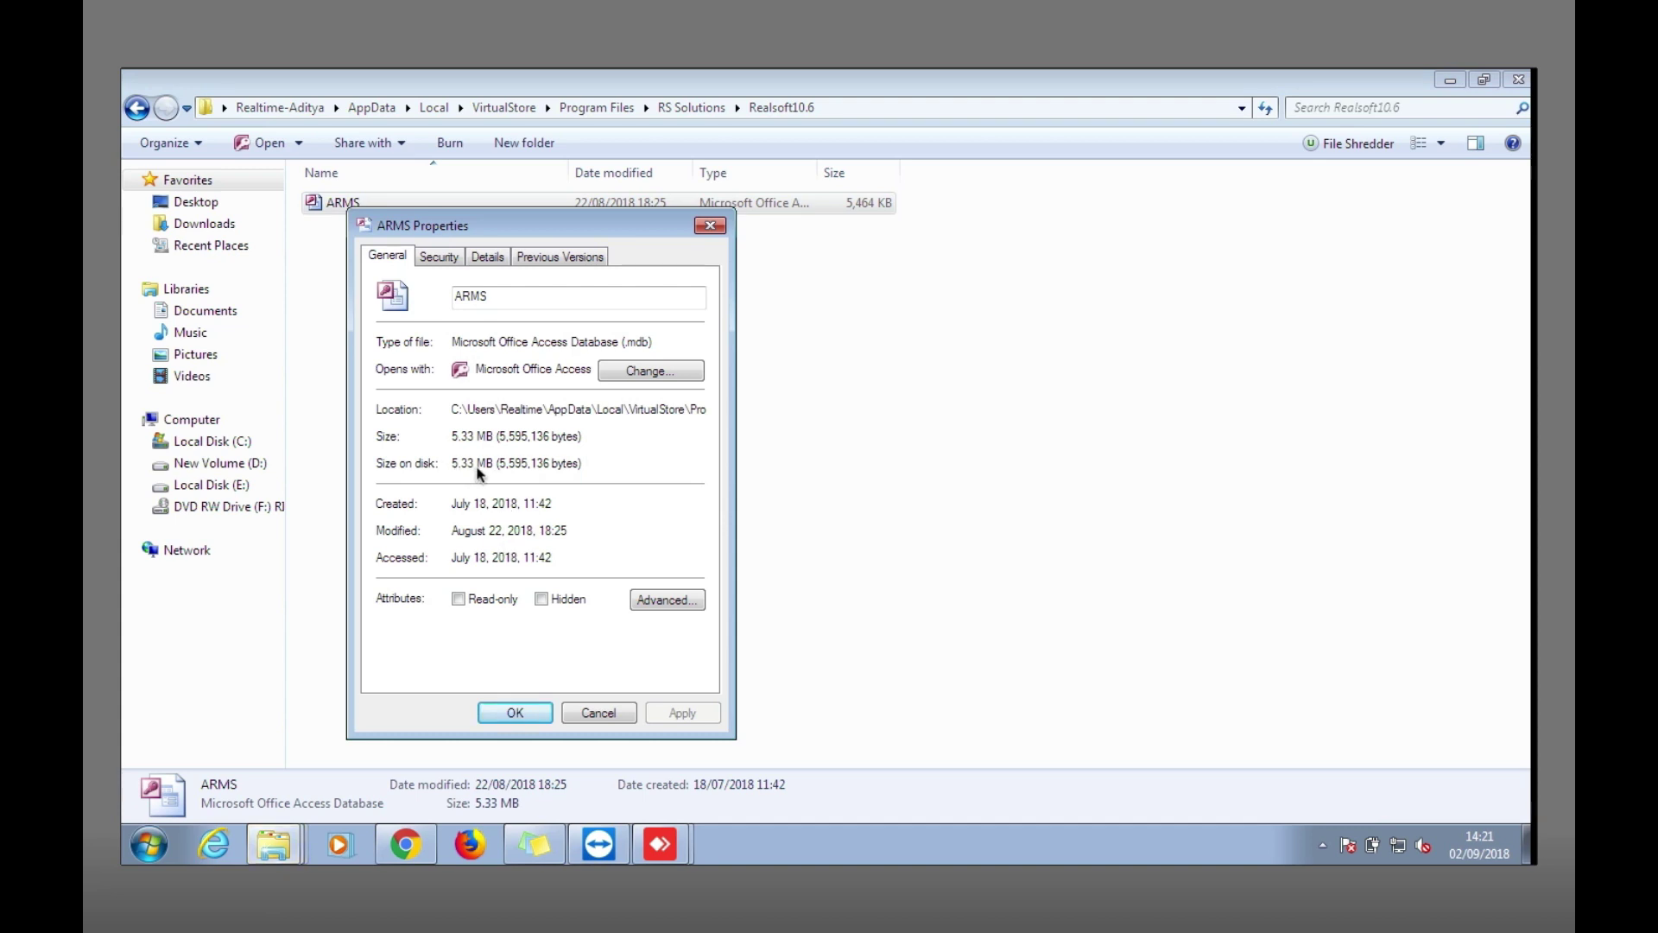
click(1450, 80)
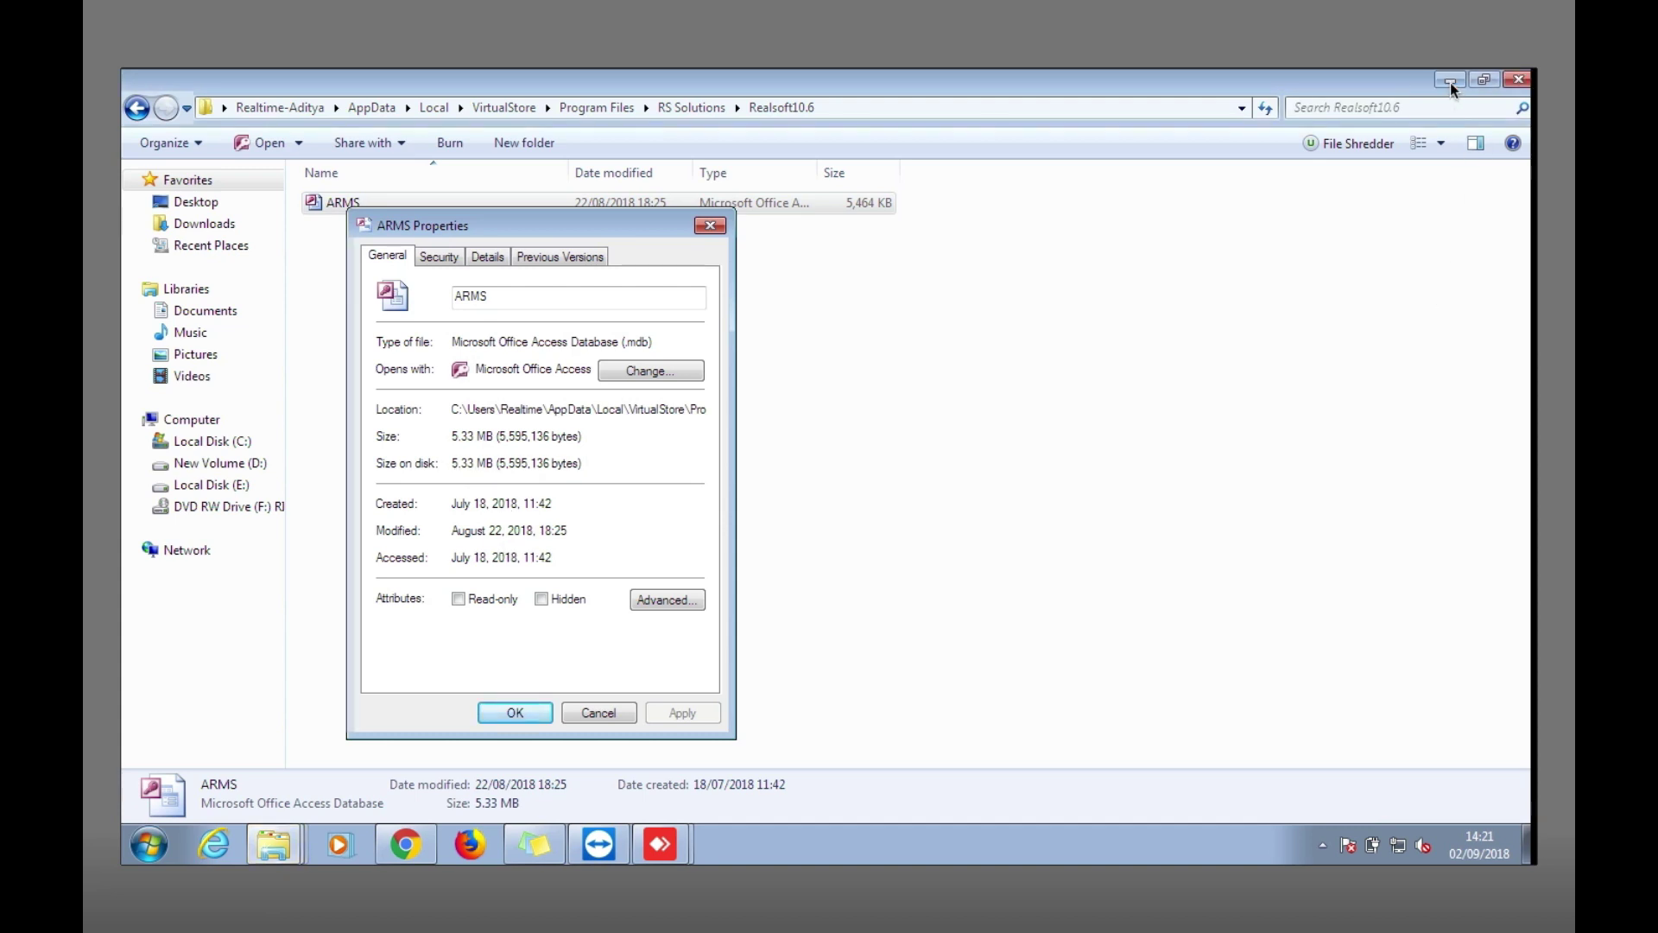
click(711, 226)
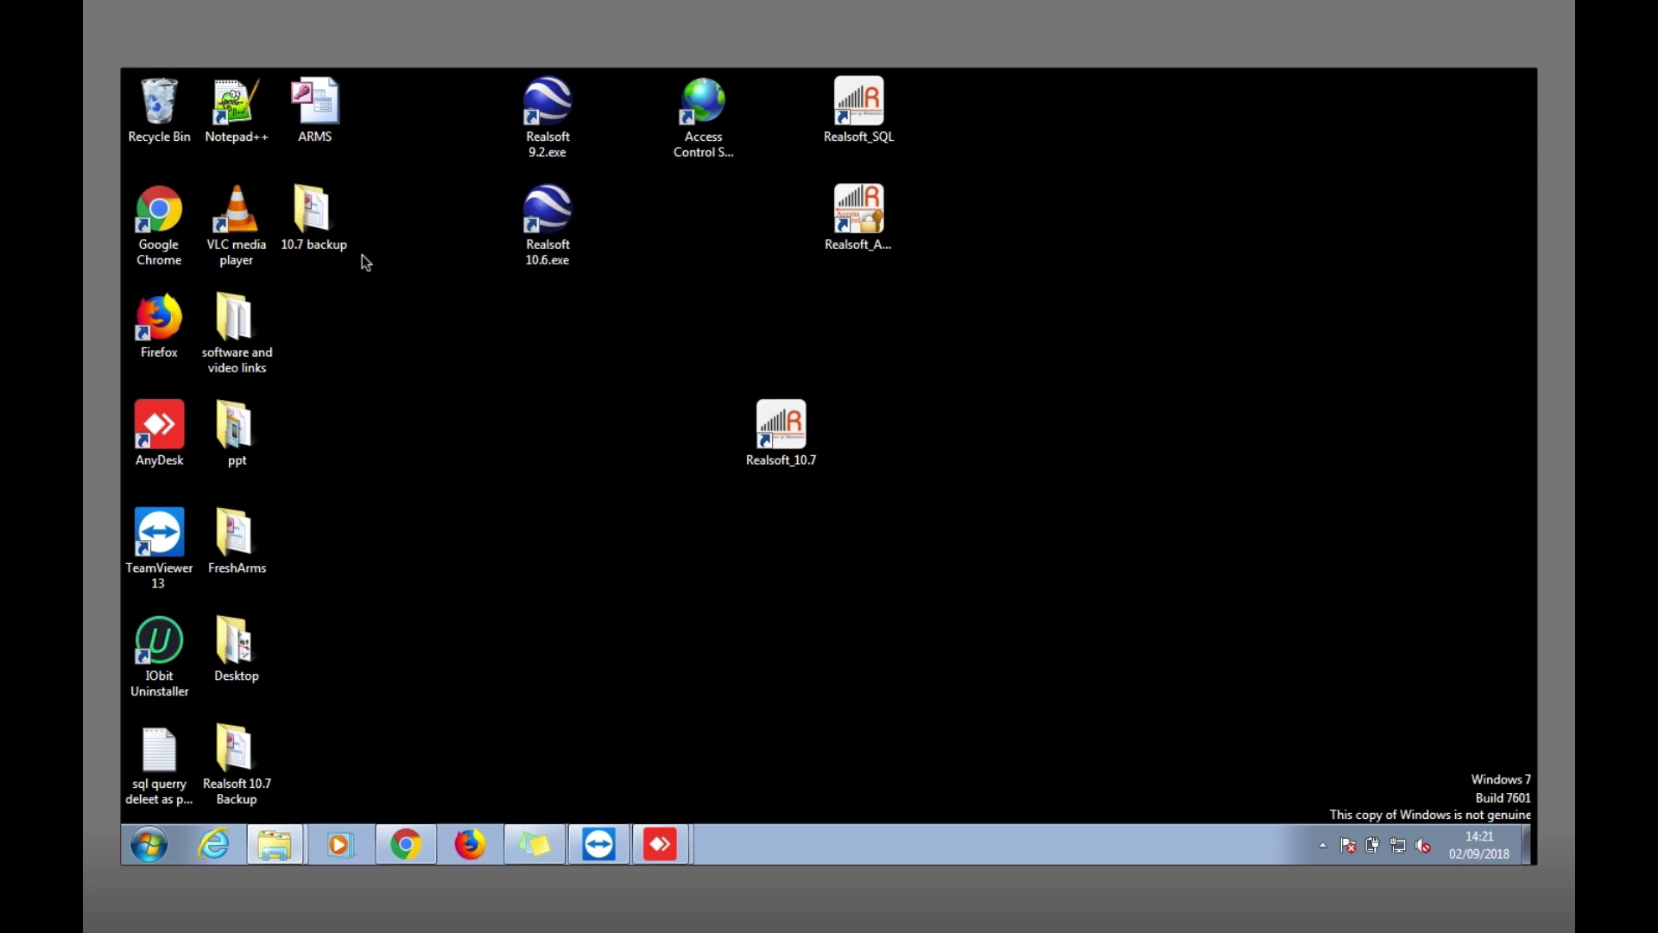
right_click(545, 228)
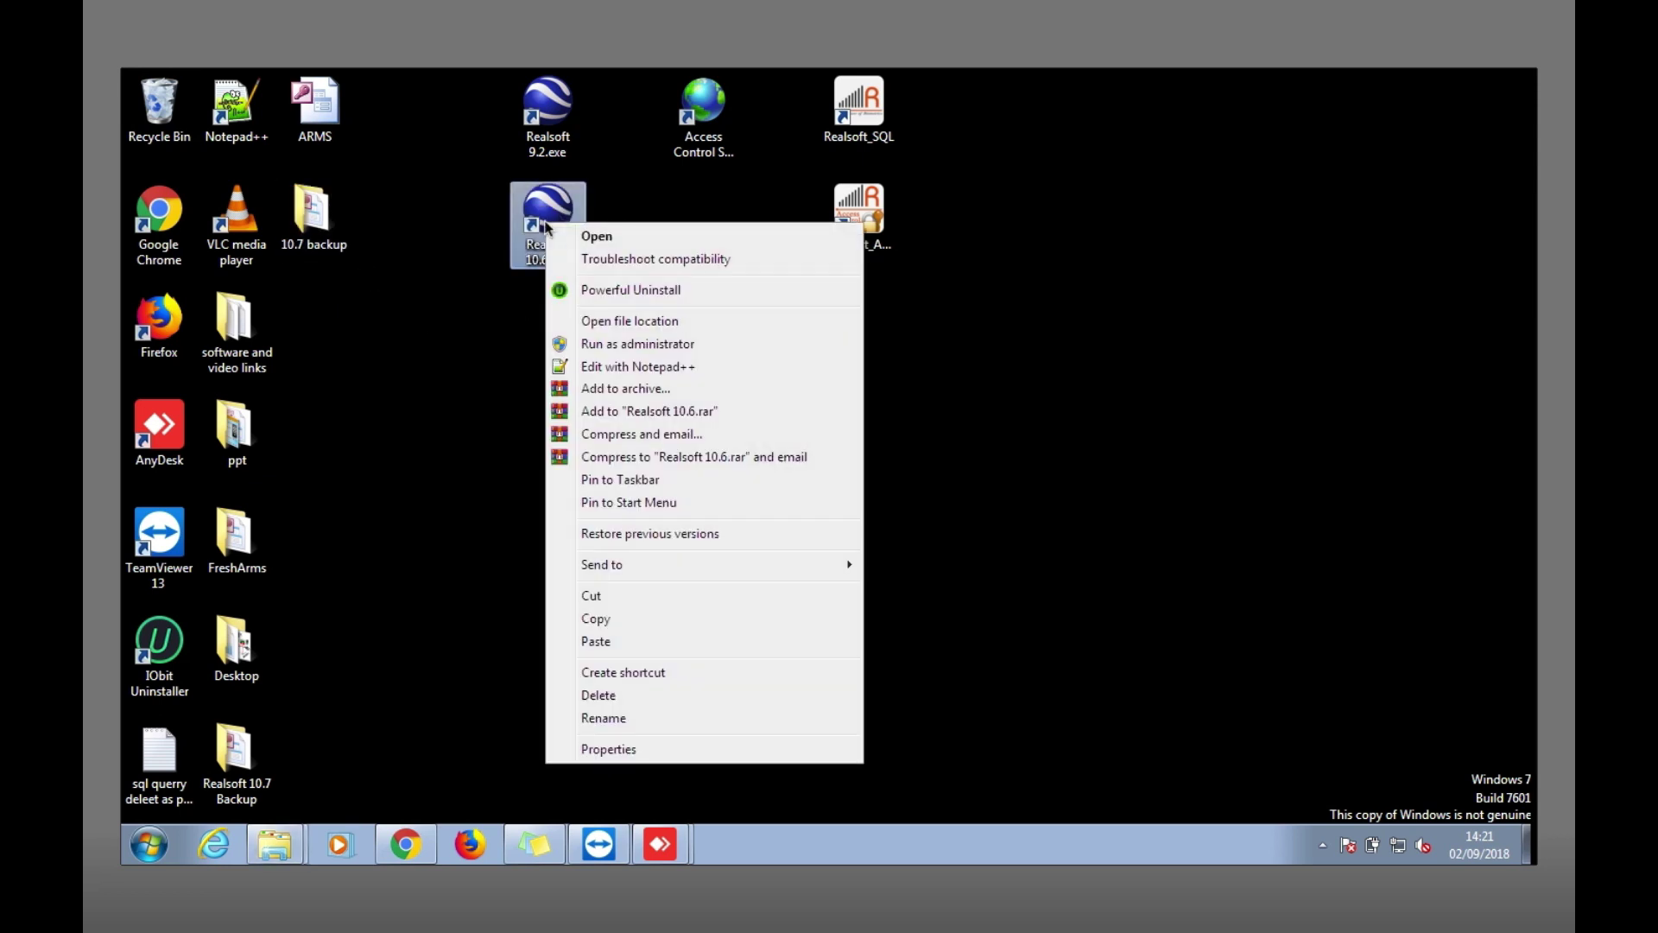
click(620, 320)
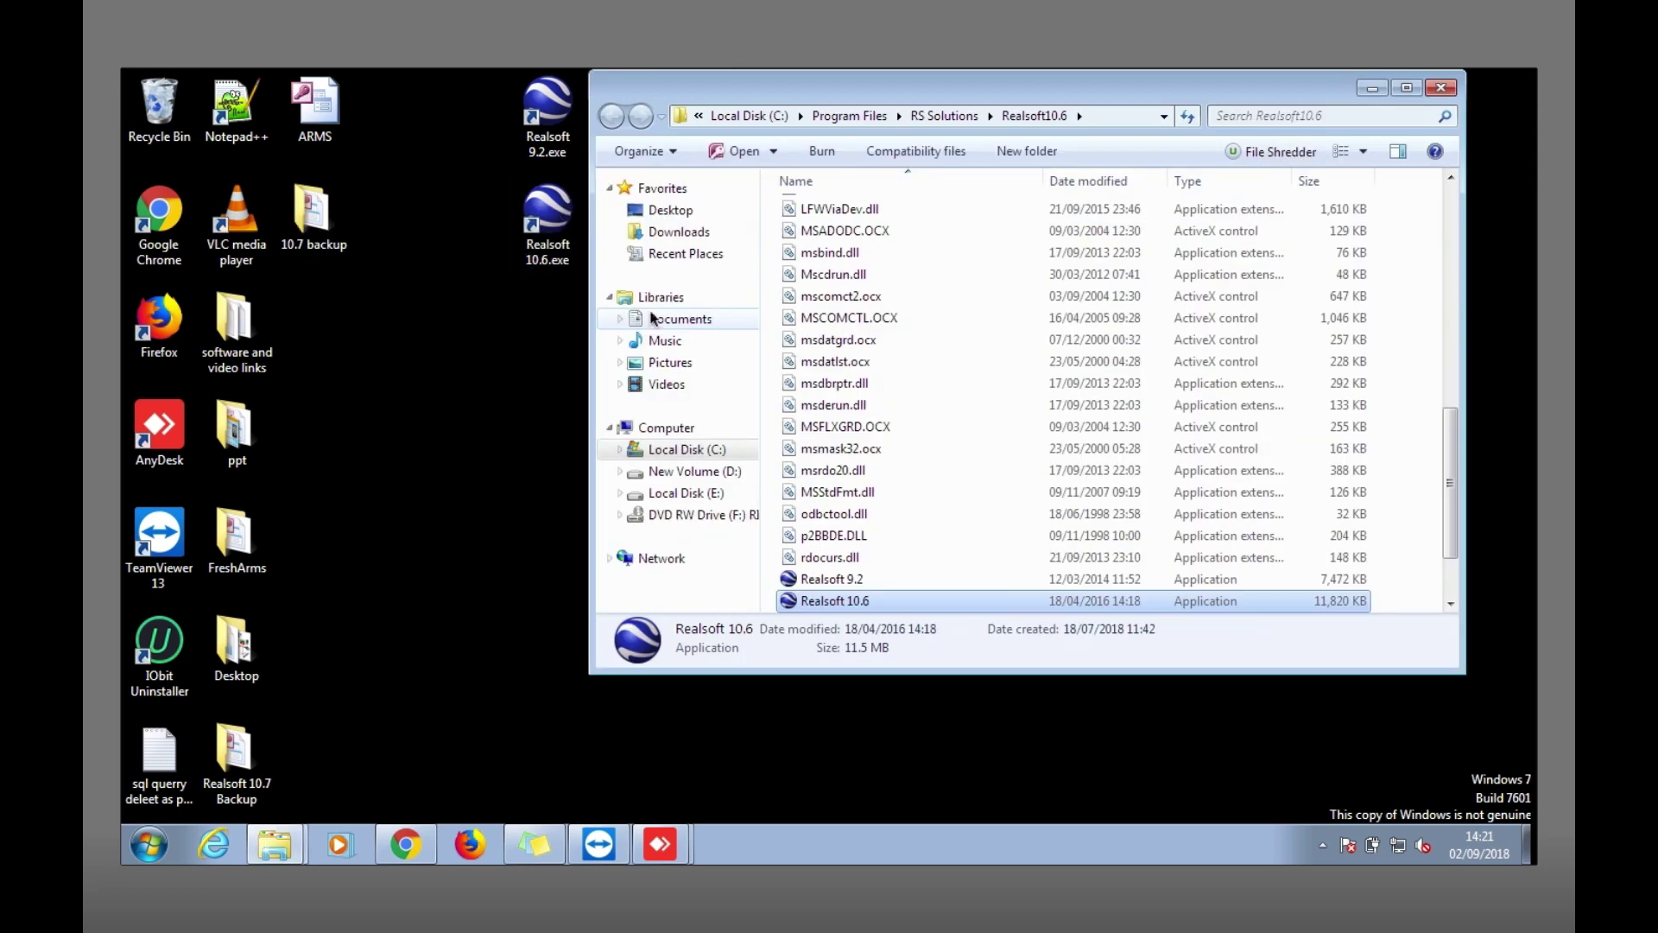
click(872, 274)
scroll(874, 270, up, 6)
click(817, 228)
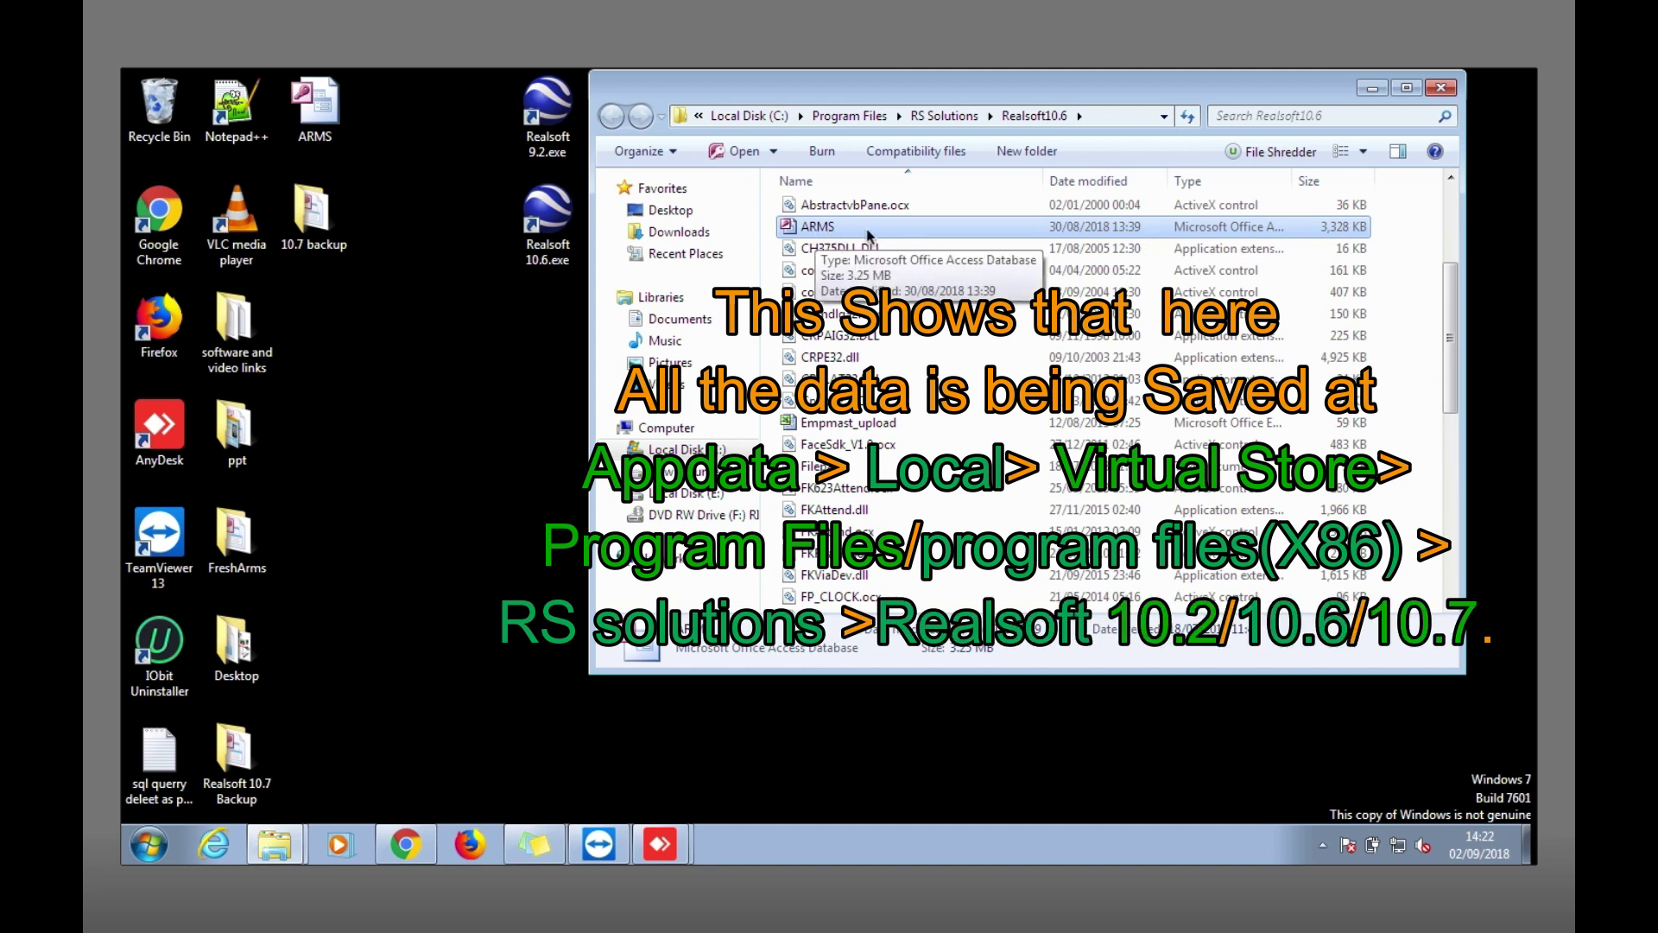
click(1442, 87)
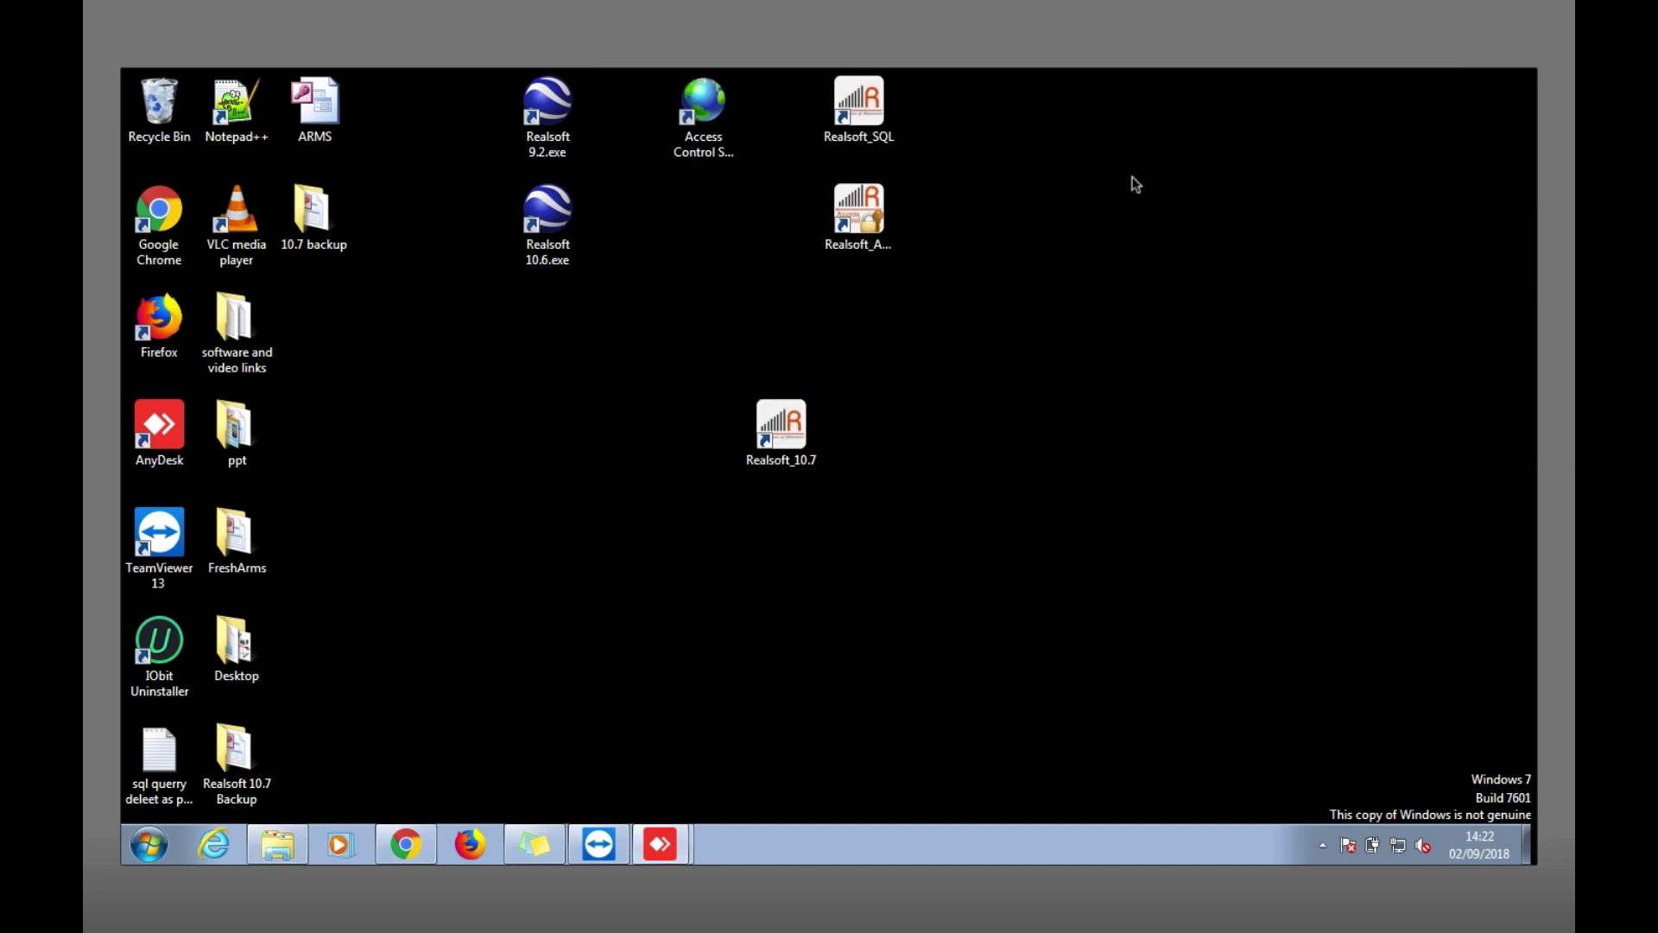
Copy the ARMS database from the desktop's 10.6 backup folder, then close that folder.
click(280, 859)
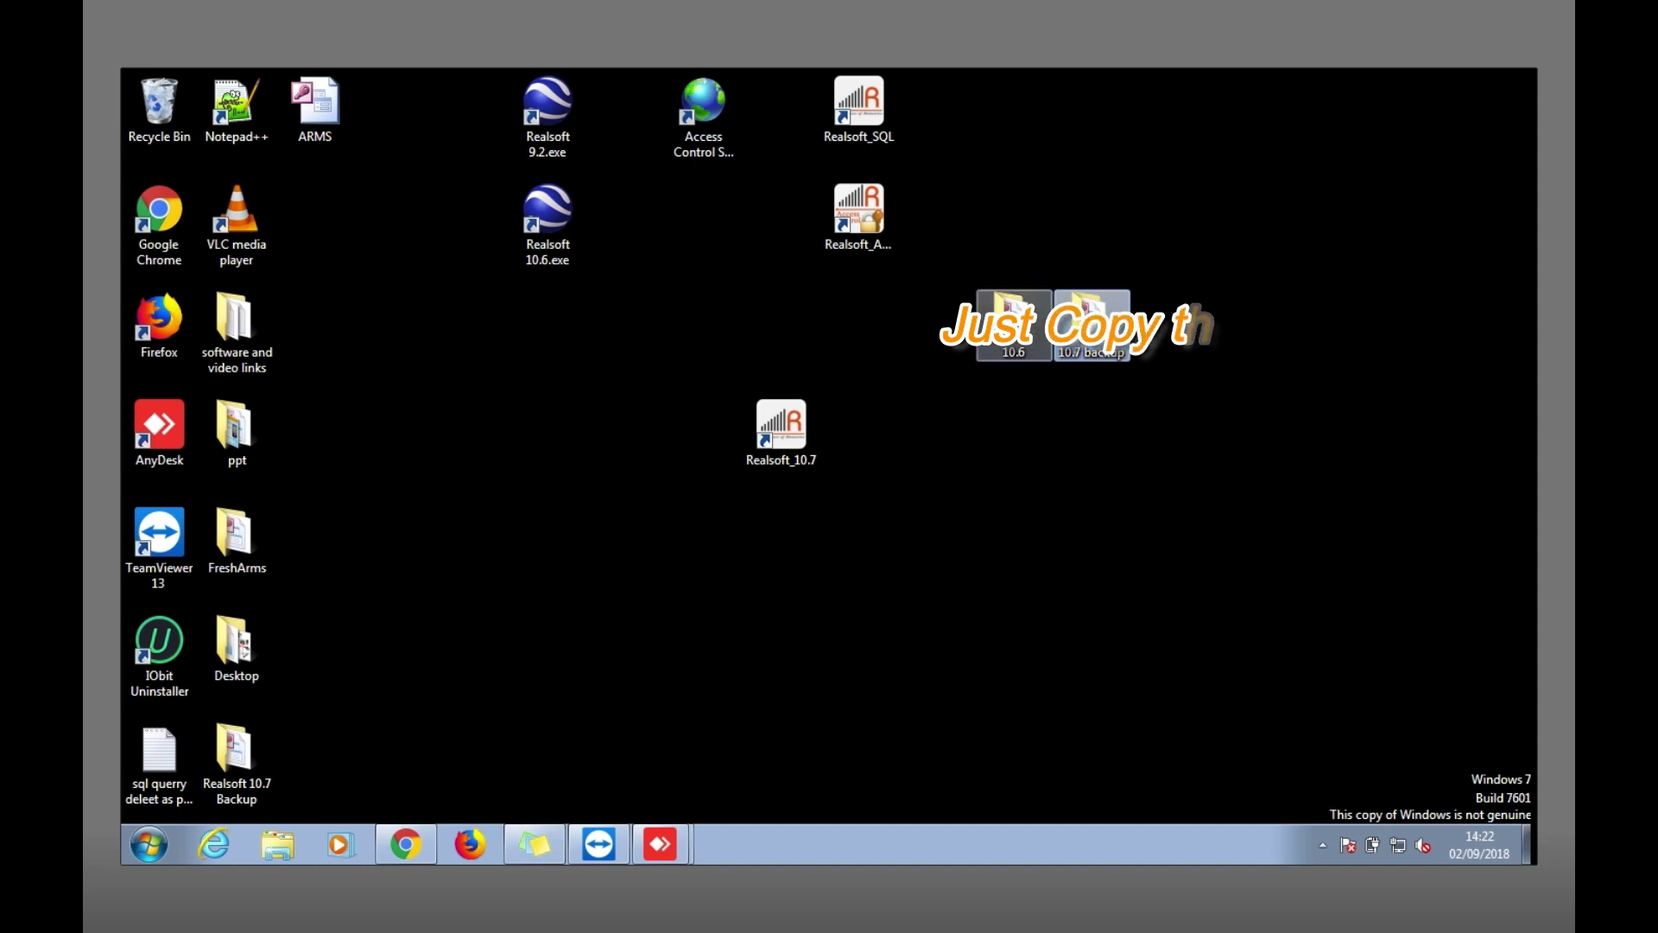
double_click(1014, 315)
click(385, 203)
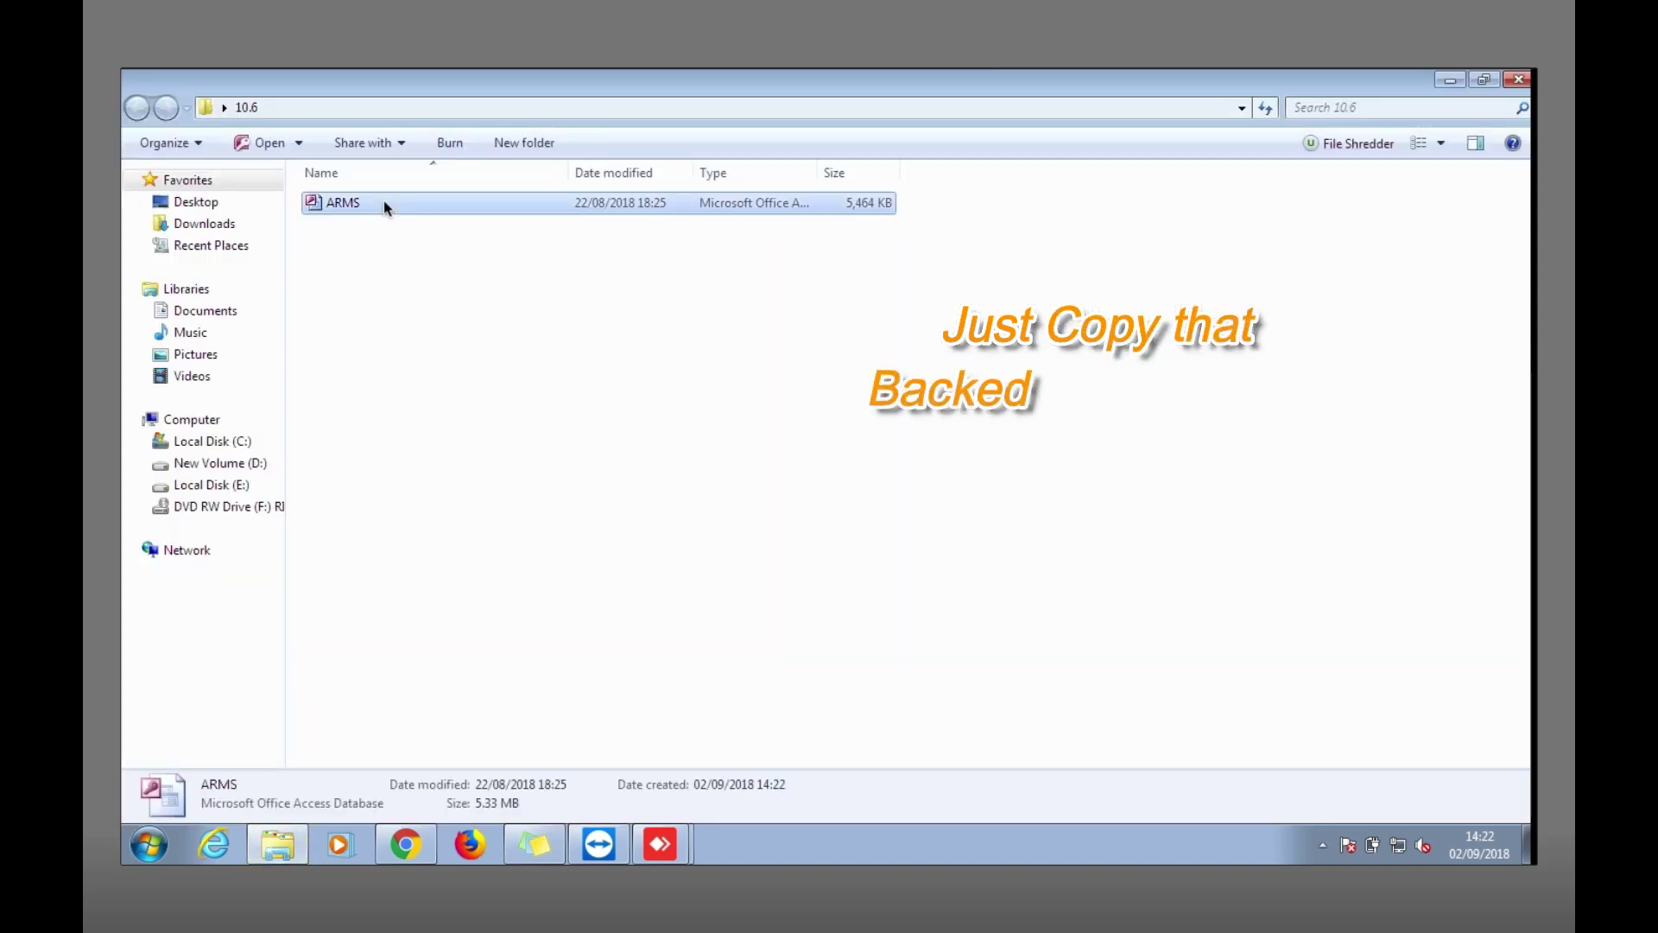
right_click(383, 201)
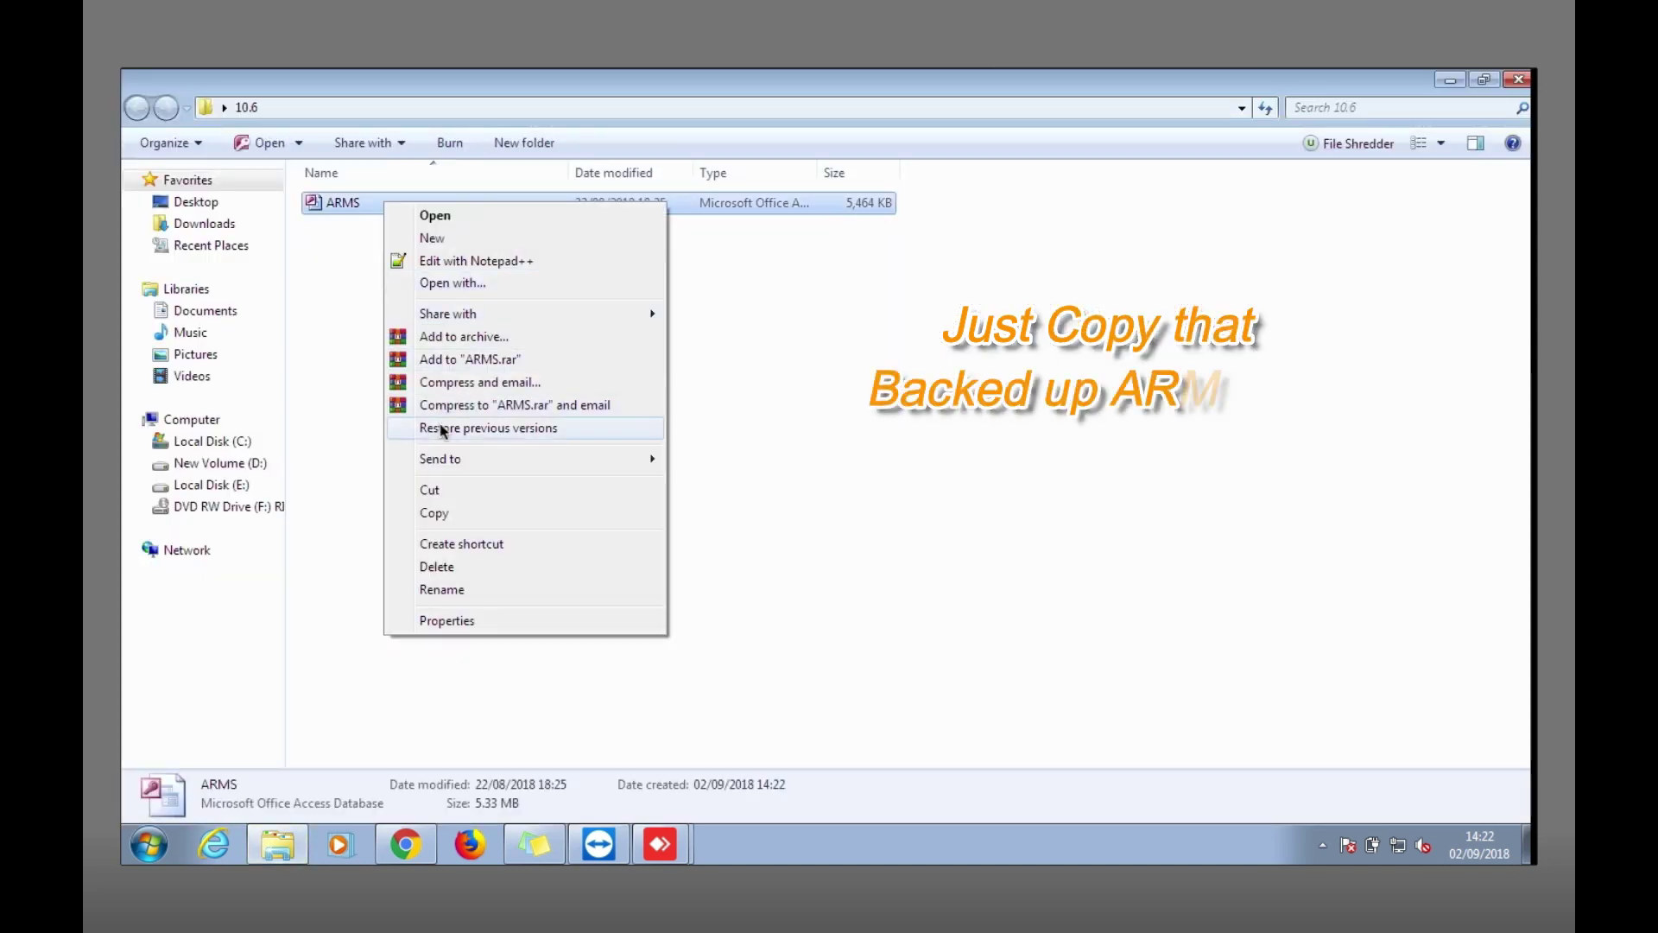
click(466, 516)
click(1513, 80)
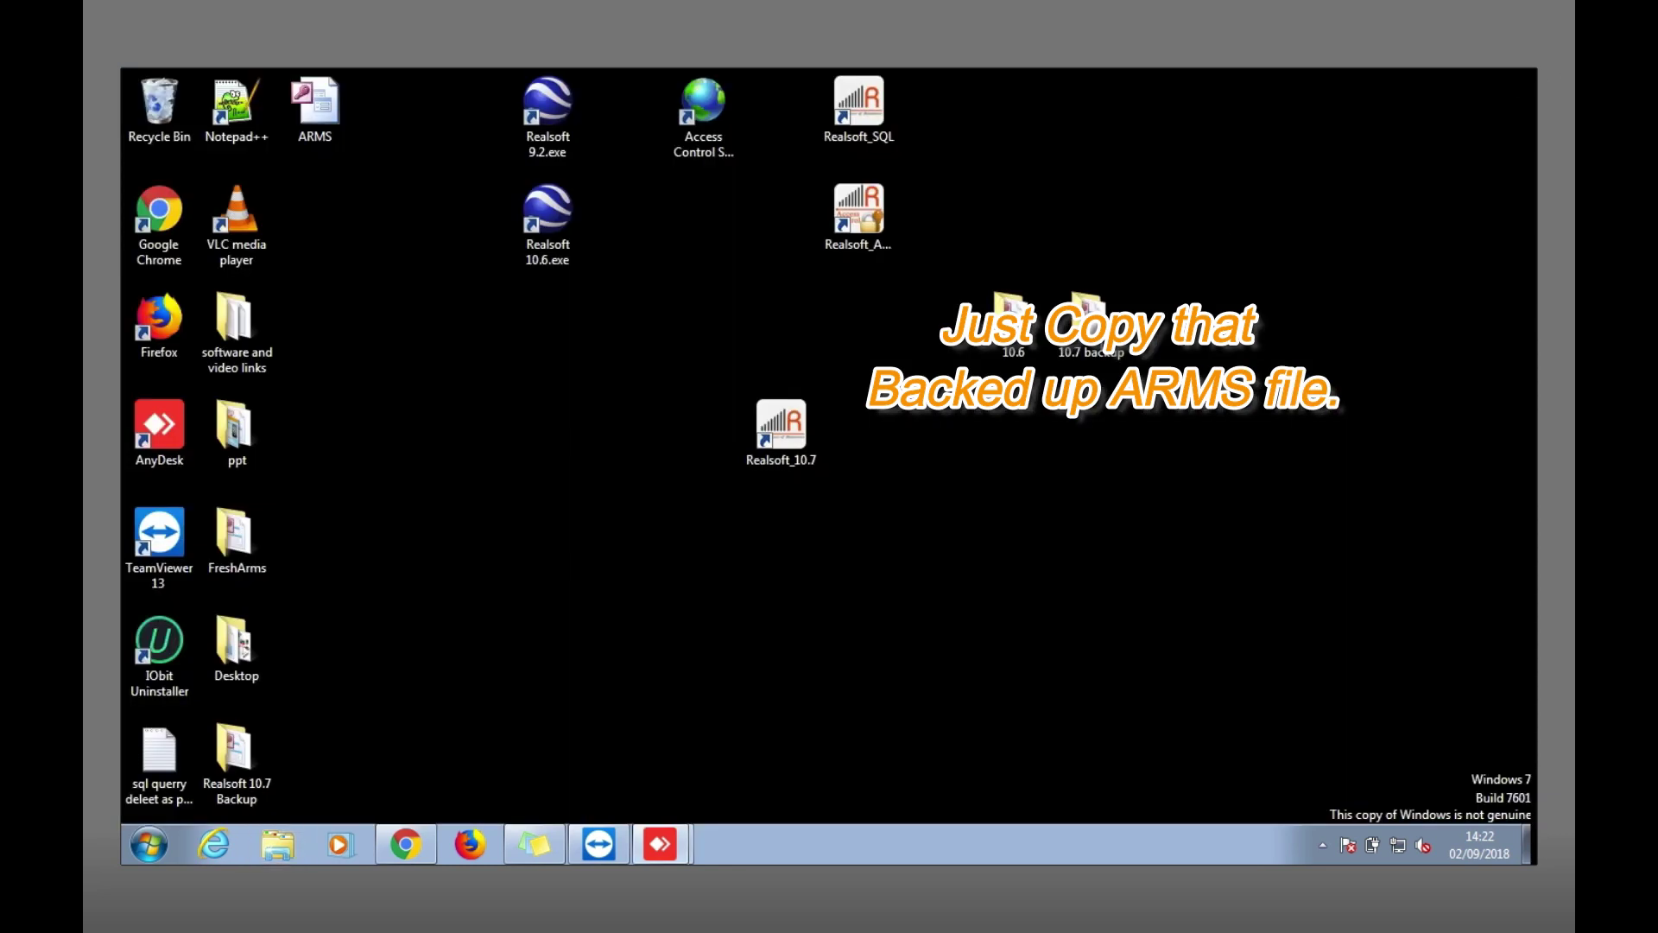
Open the AppData folder through Start > Run.
right_click(785, 436)
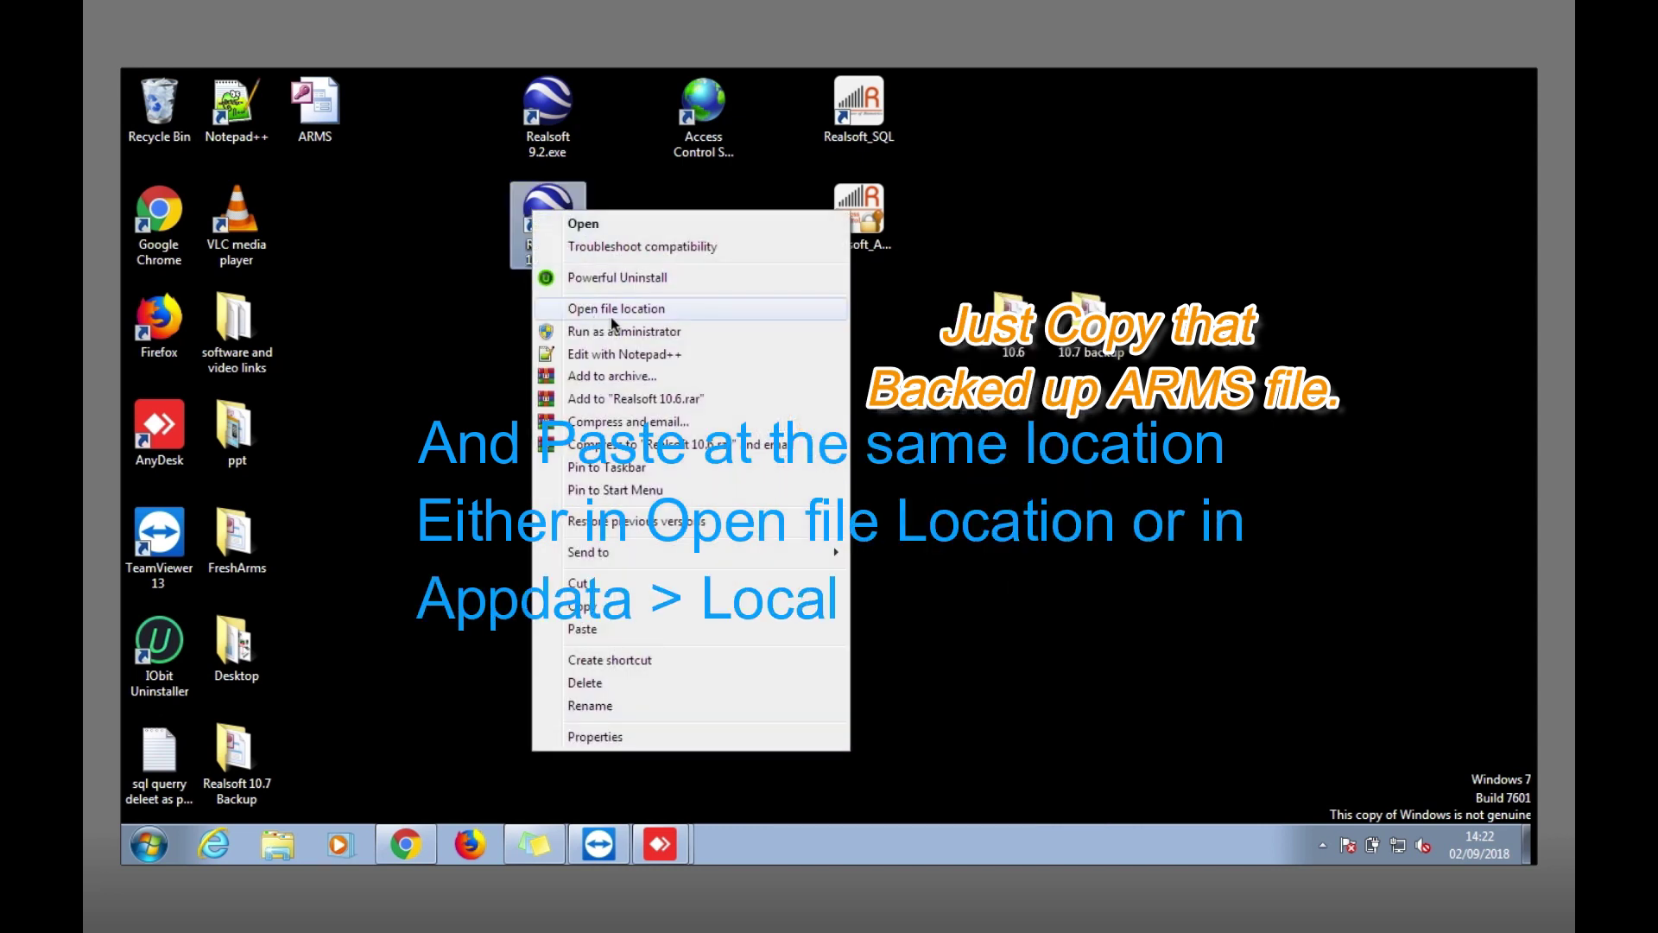
click(407, 412)
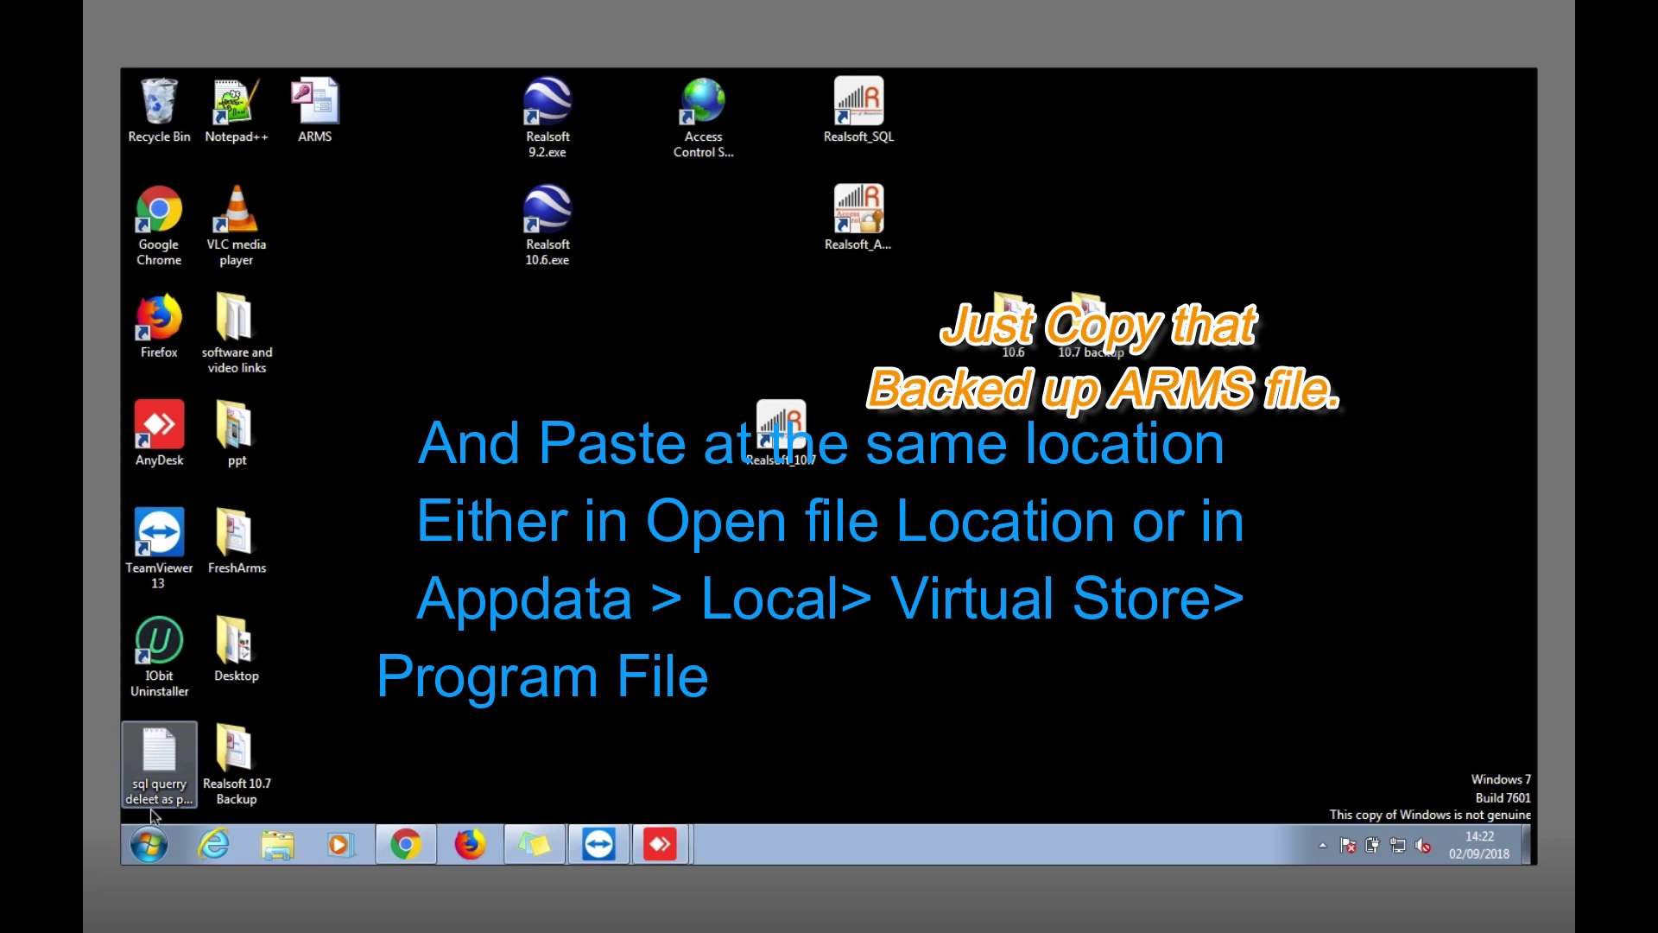
click(150, 859)
text(run)
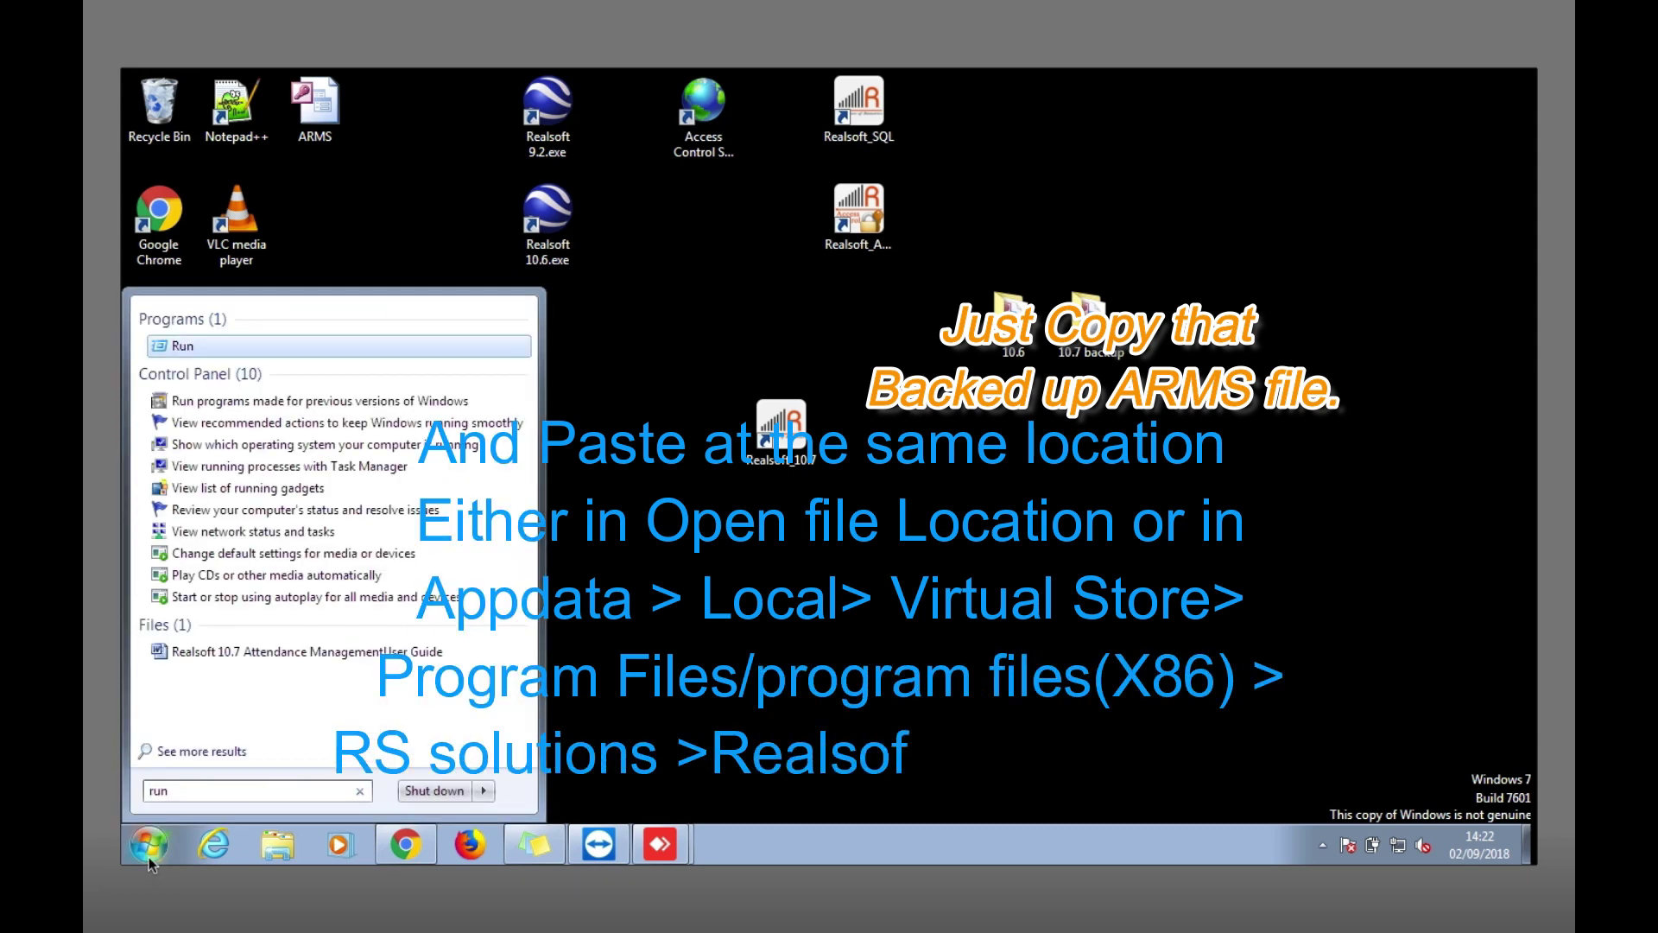
key(Return)
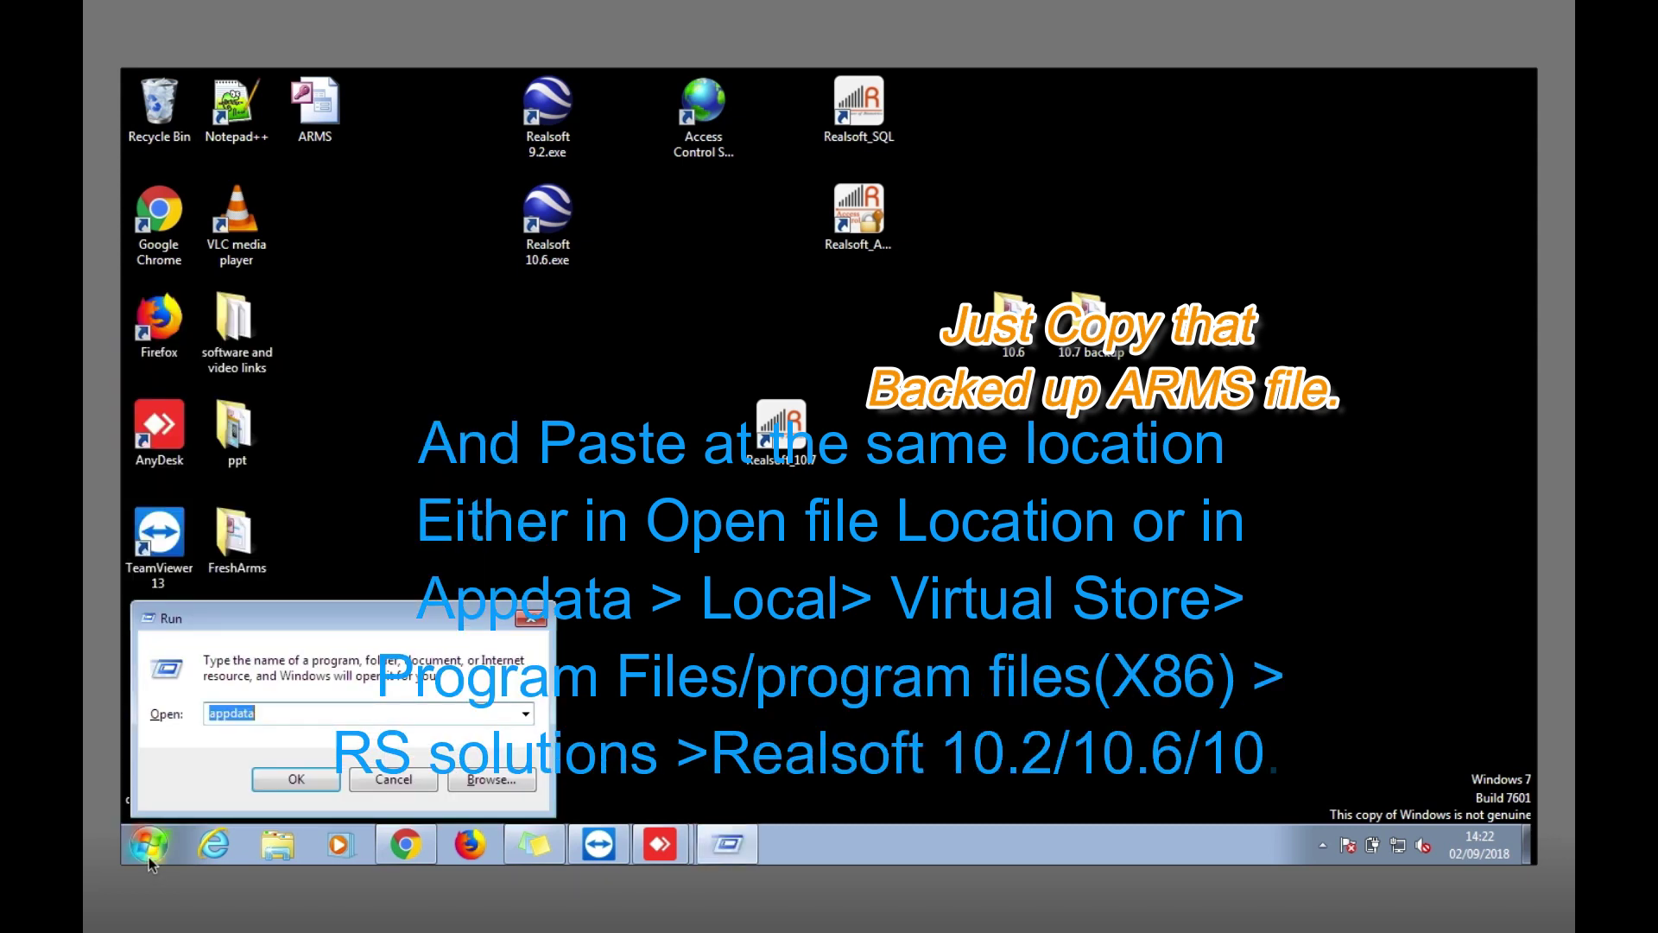
key(Return)
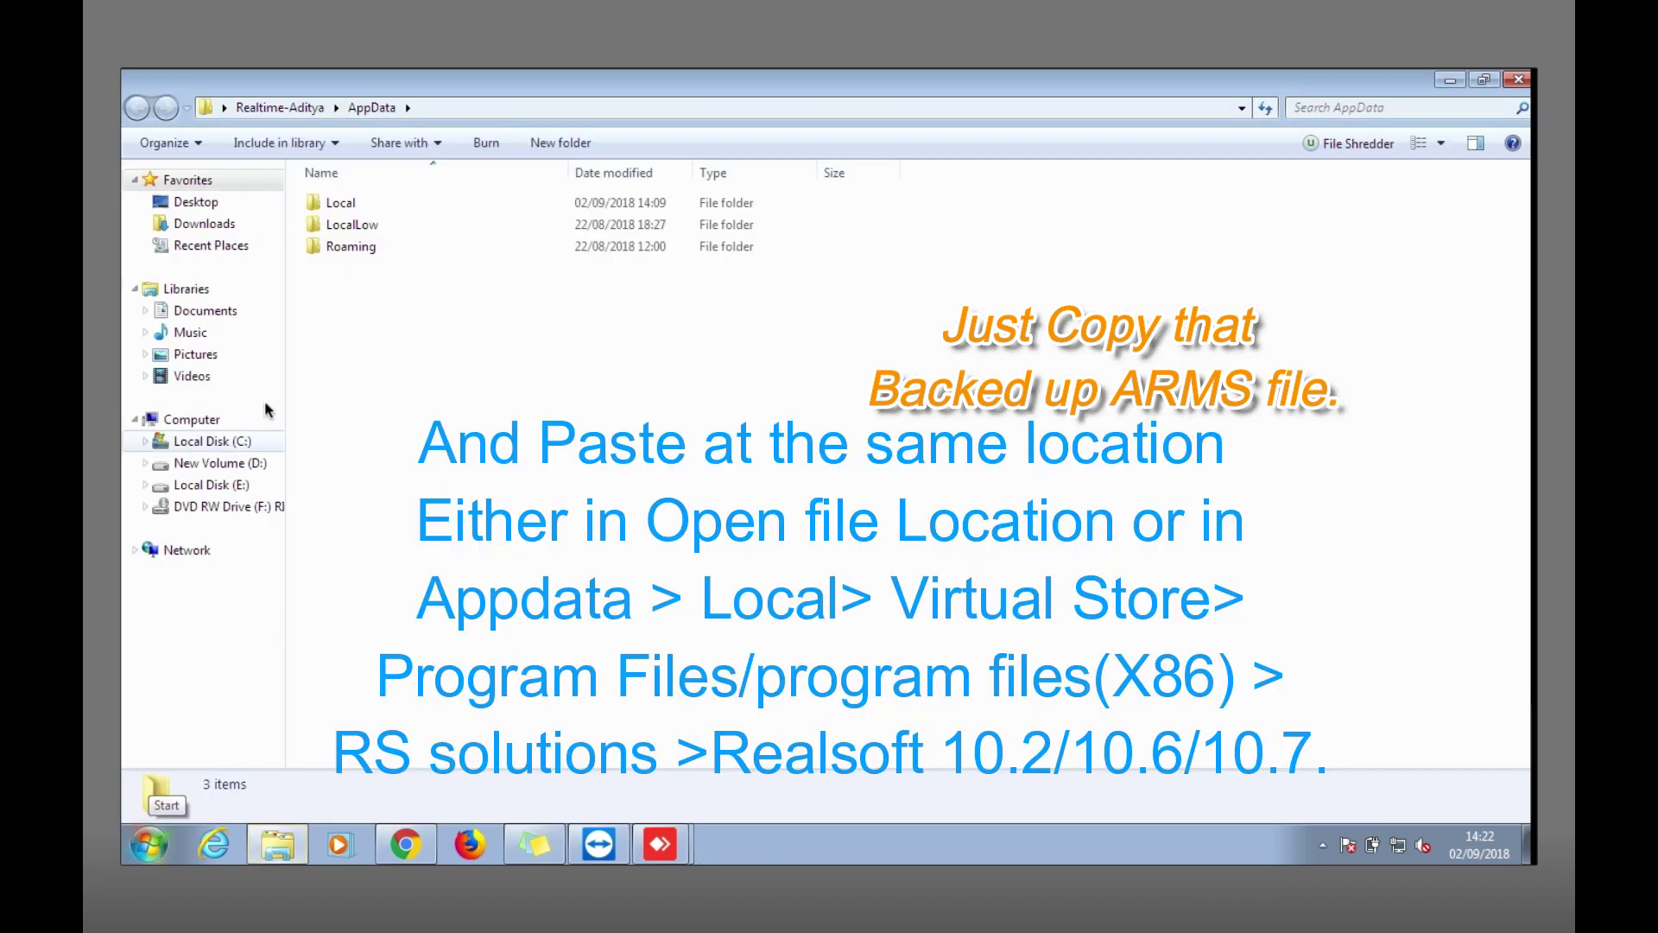
Browse Local > VirtualStore > Program Files > RS Solutions, checking Realsoft10.6, then open Realsoft10.7.
double_click(369, 207)
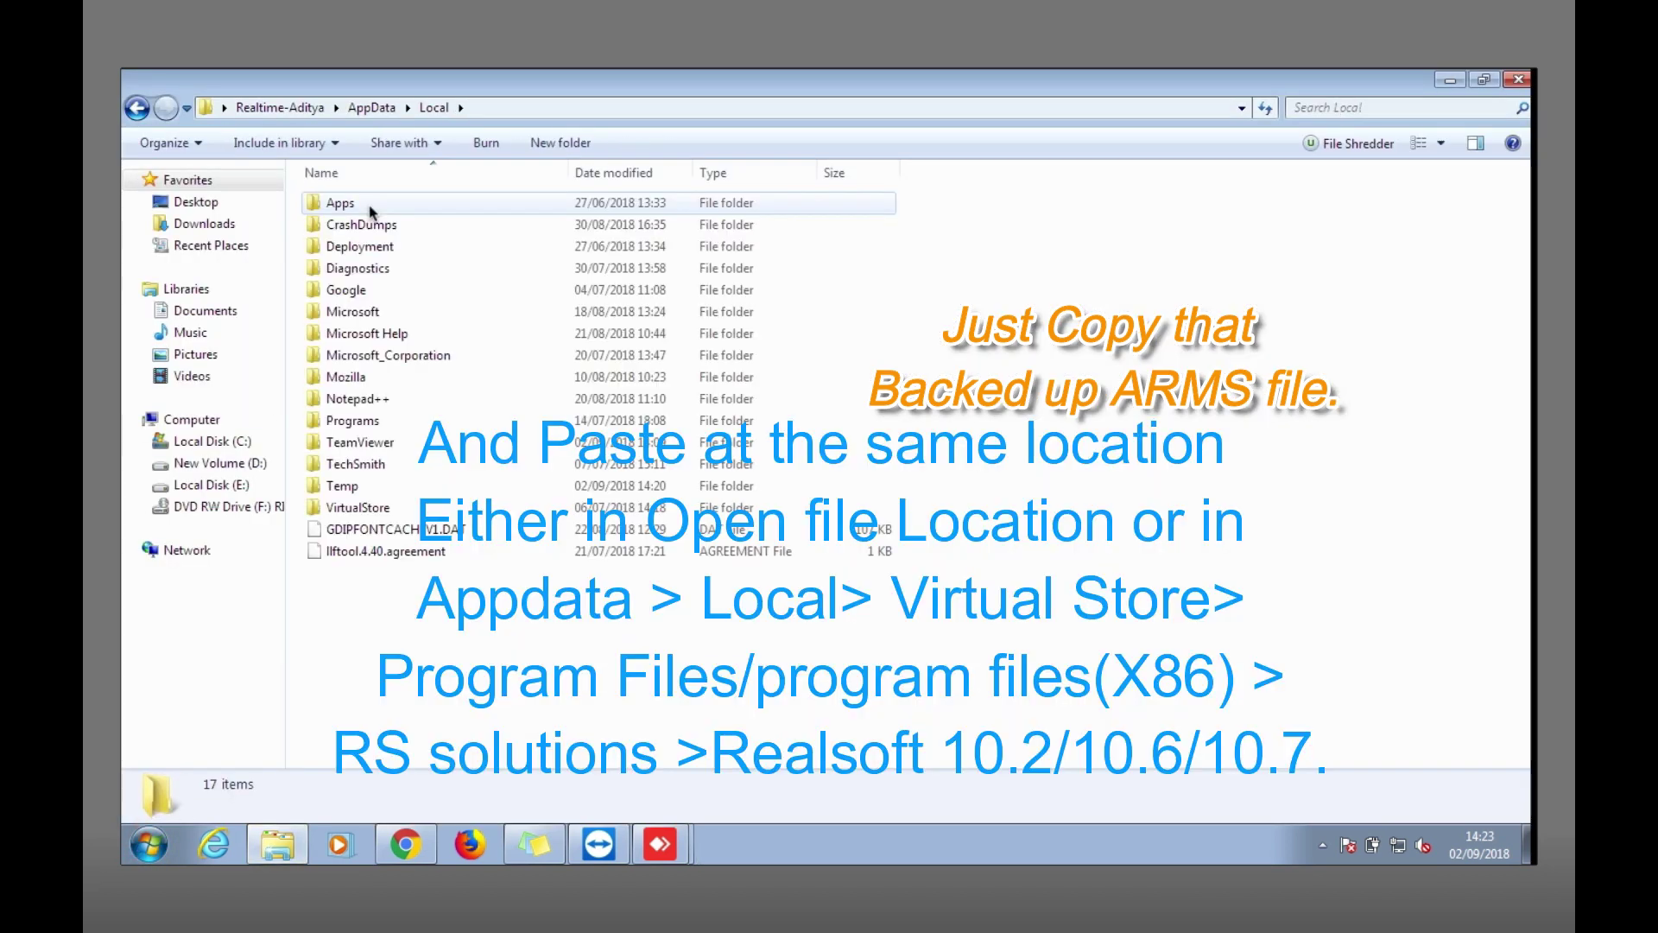
key(v)
key(Return)
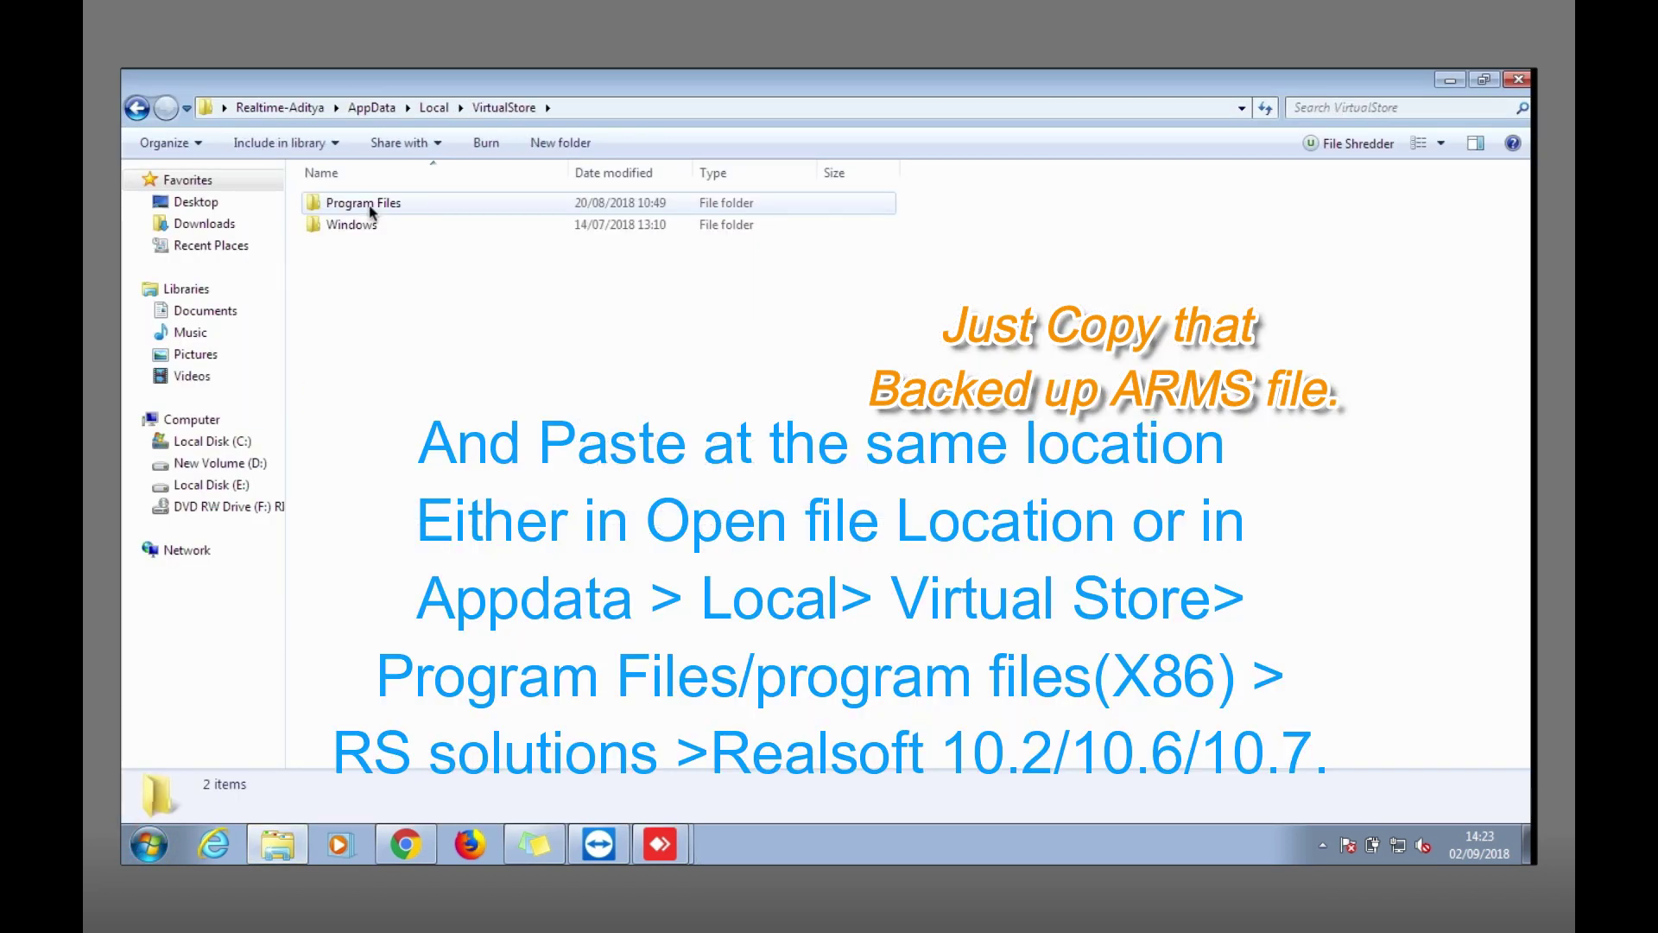
double_click(372, 205)
double_click(363, 227)
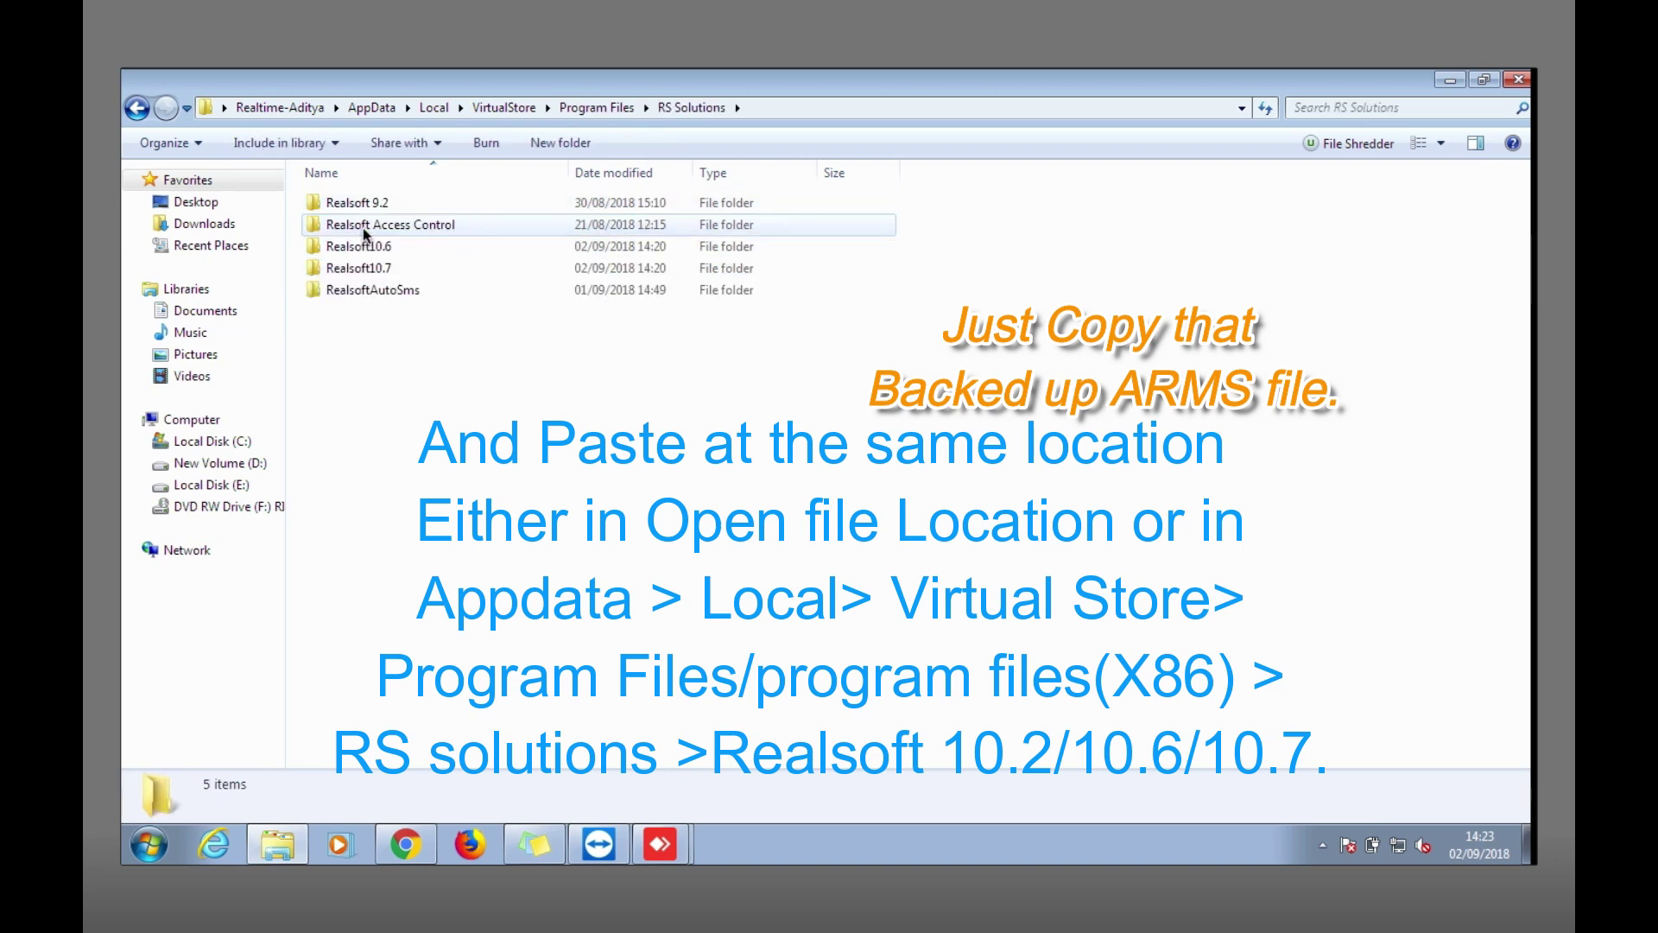
double_click(371, 247)
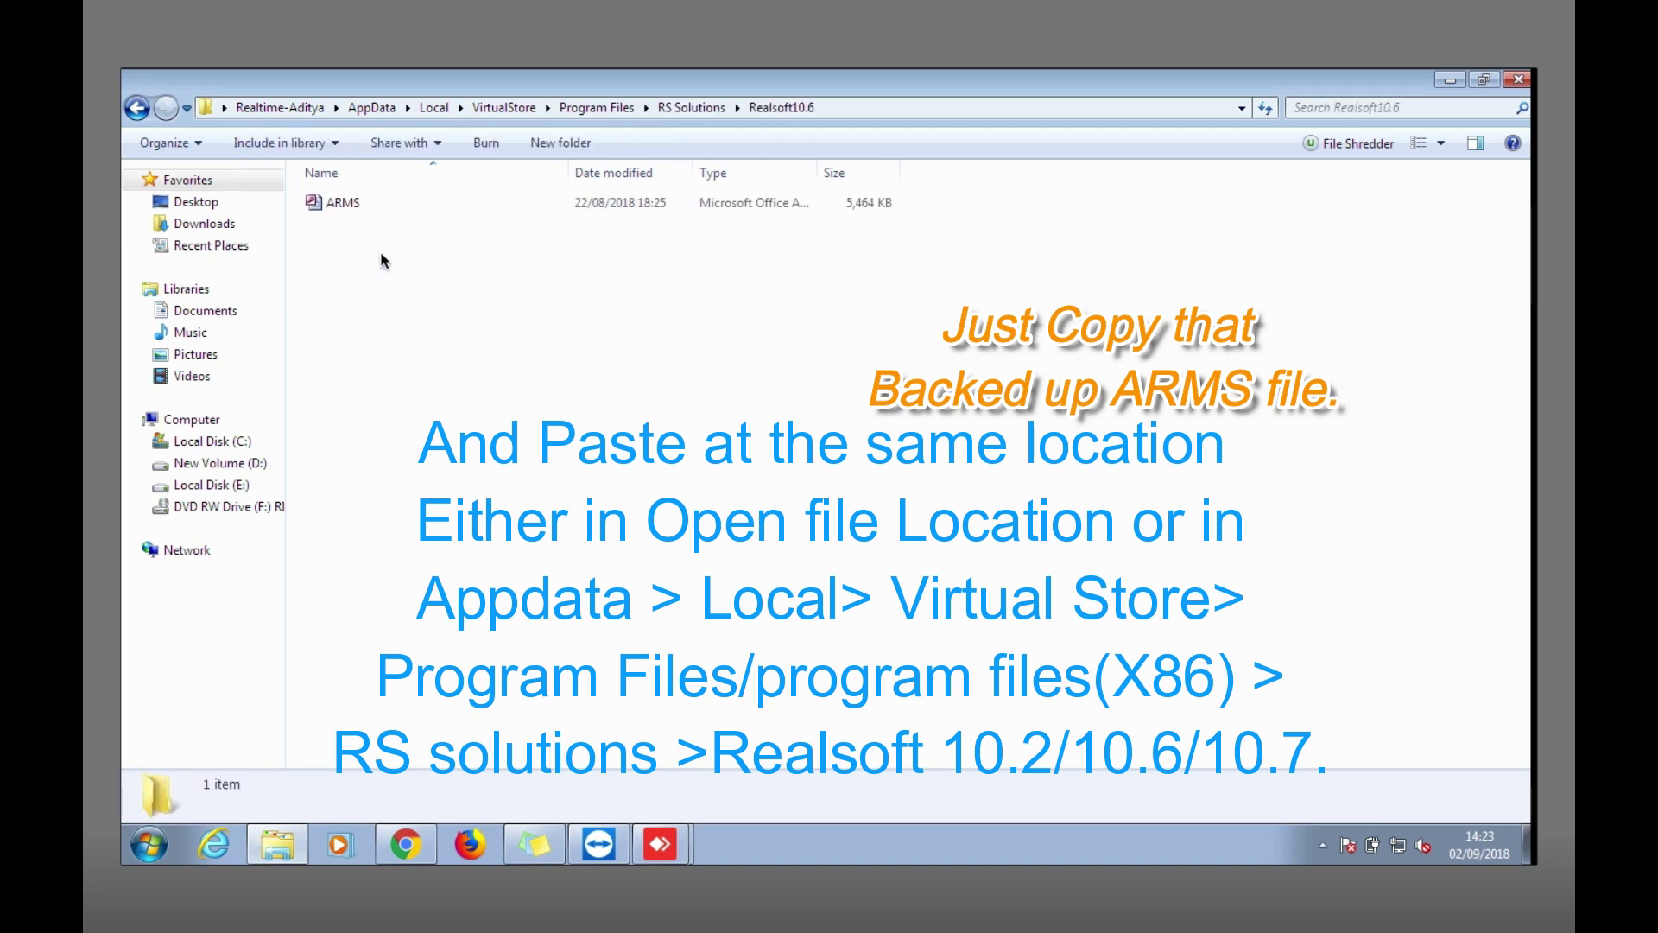
click(687, 106)
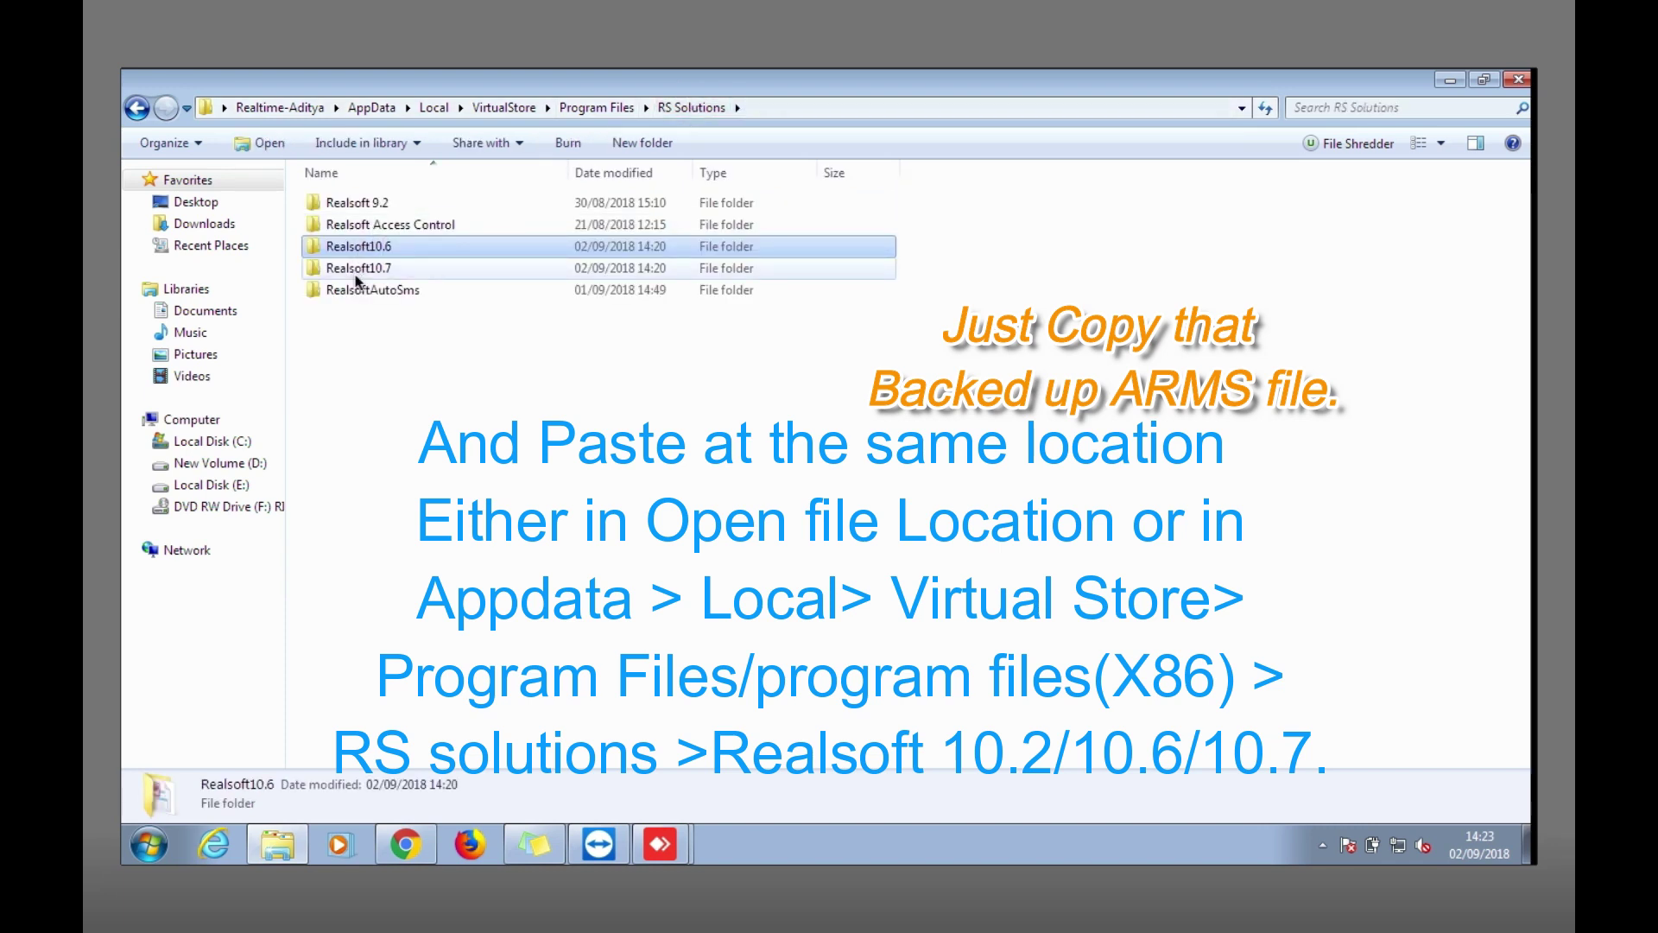
double_click(356, 273)
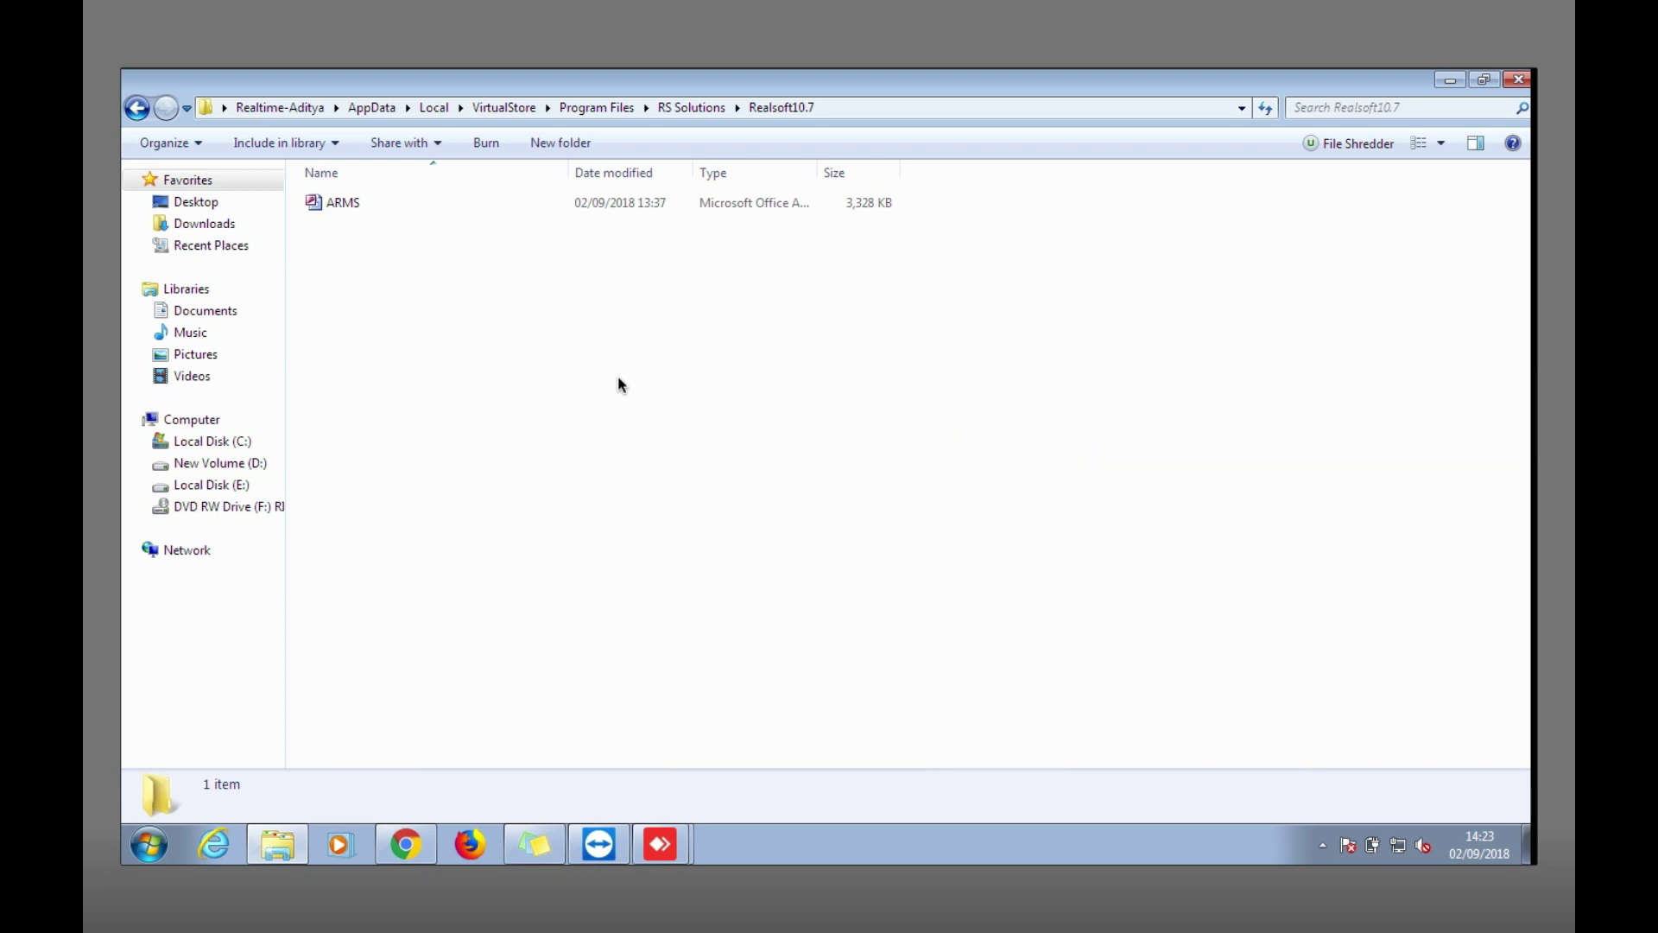
Close the Realsoft10.7 folder and box-select the 10.6 and 10.7 backup folders.
click(1518, 81)
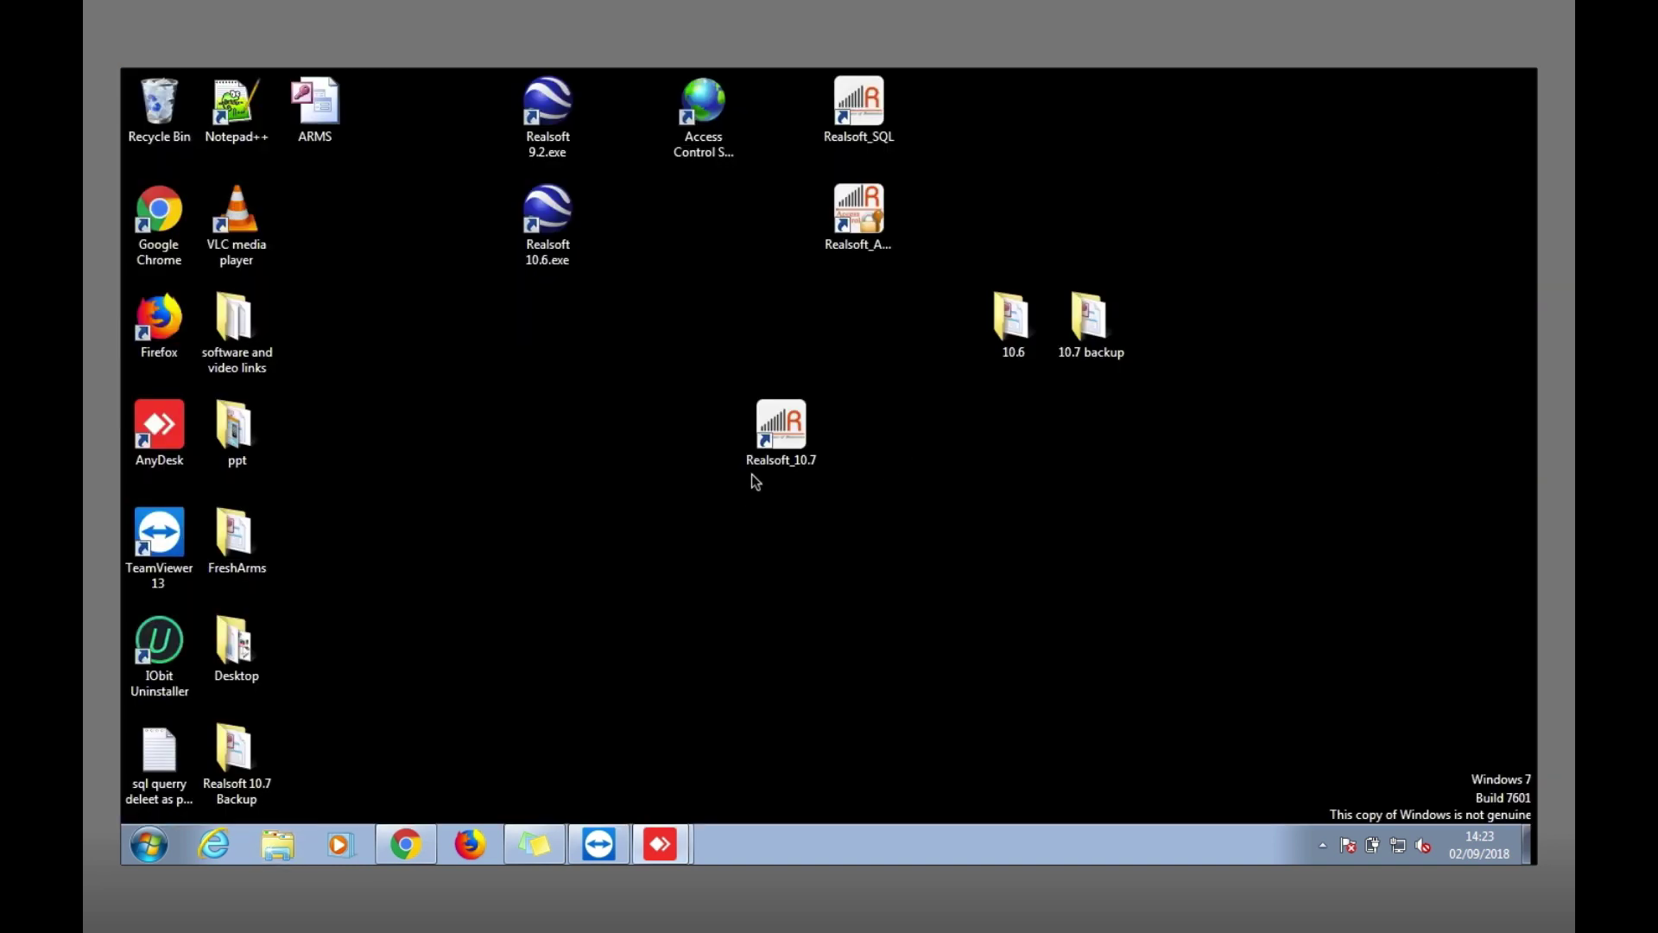
right_click(784, 427)
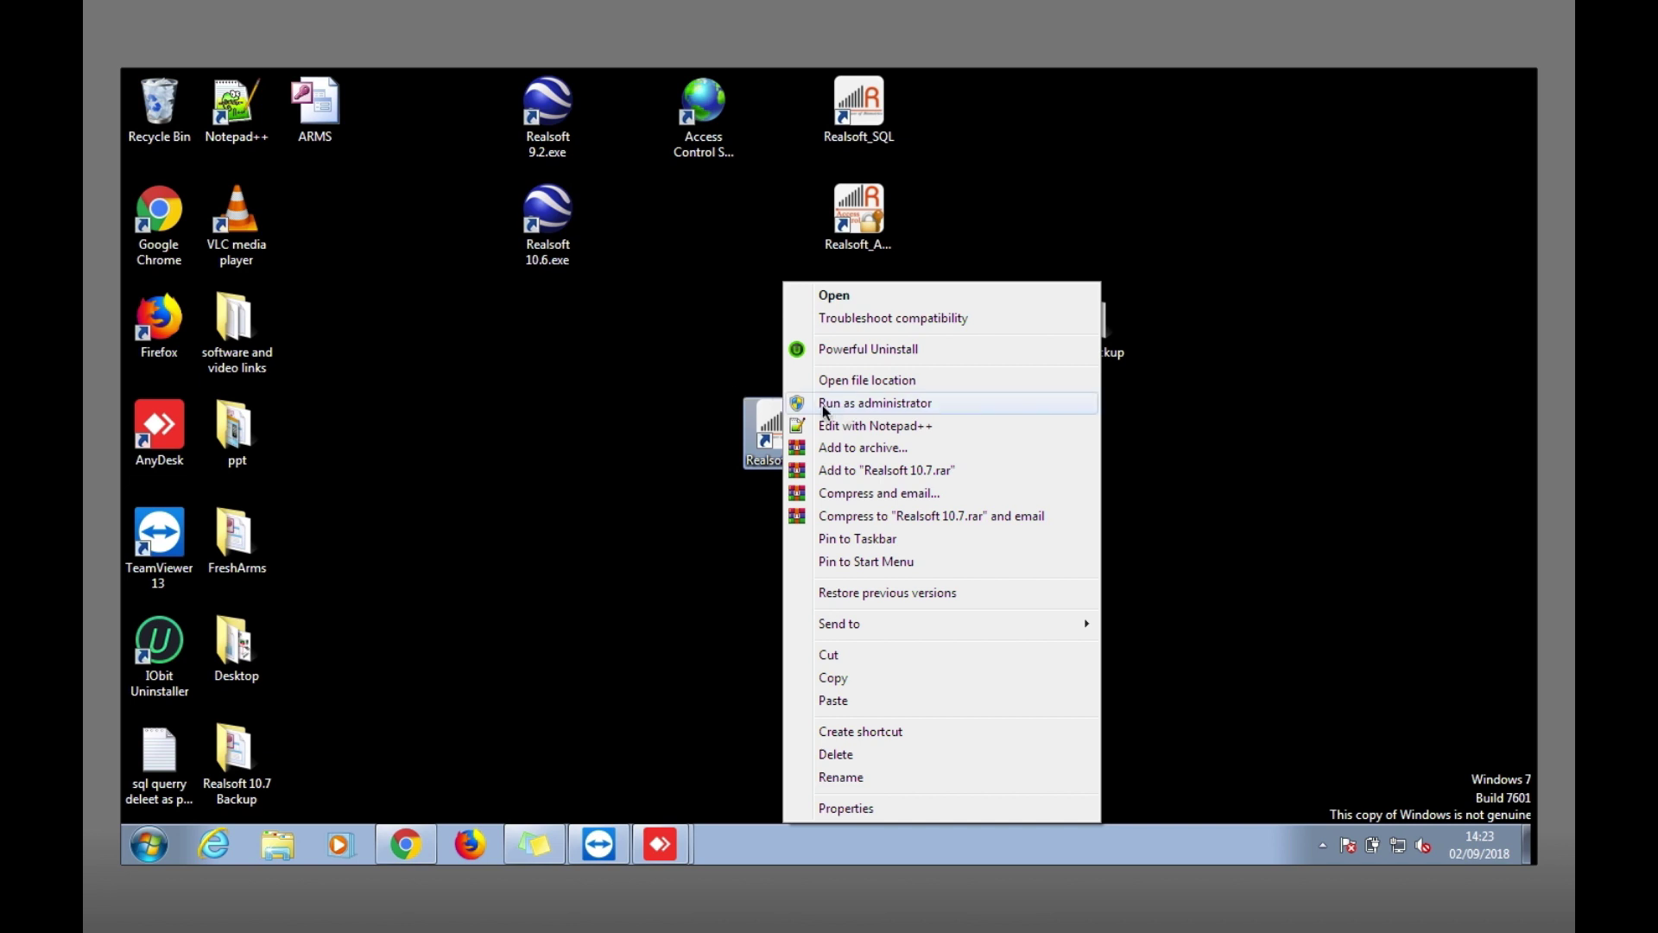
click(625, 395)
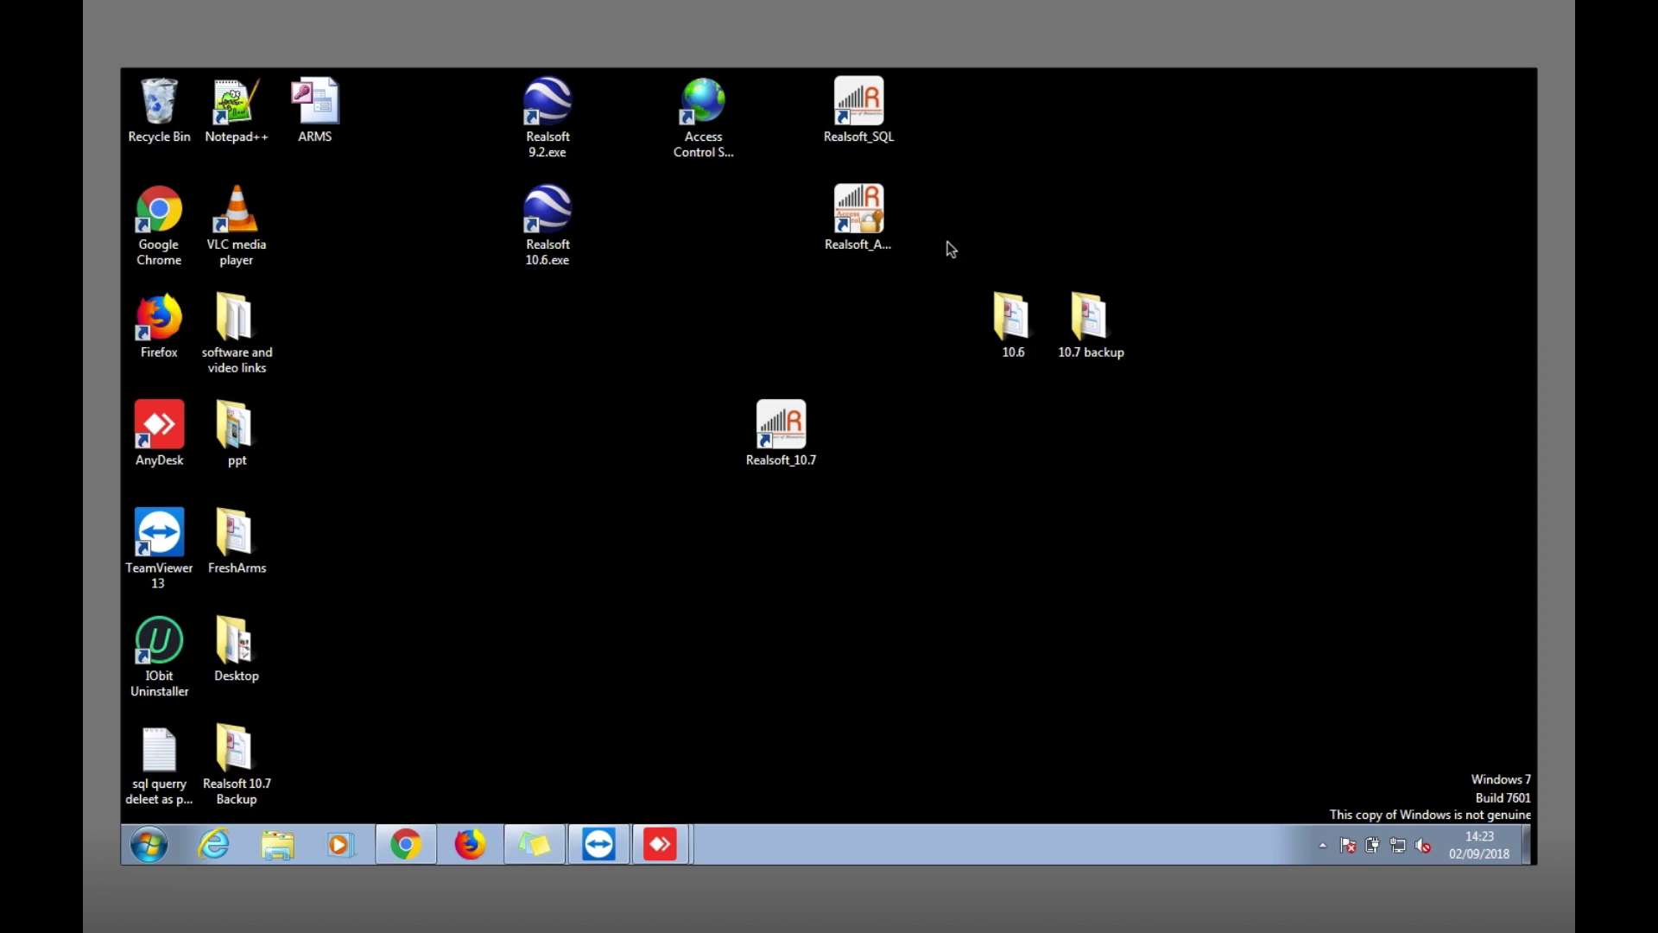
drag(950, 249, 1240, 430)
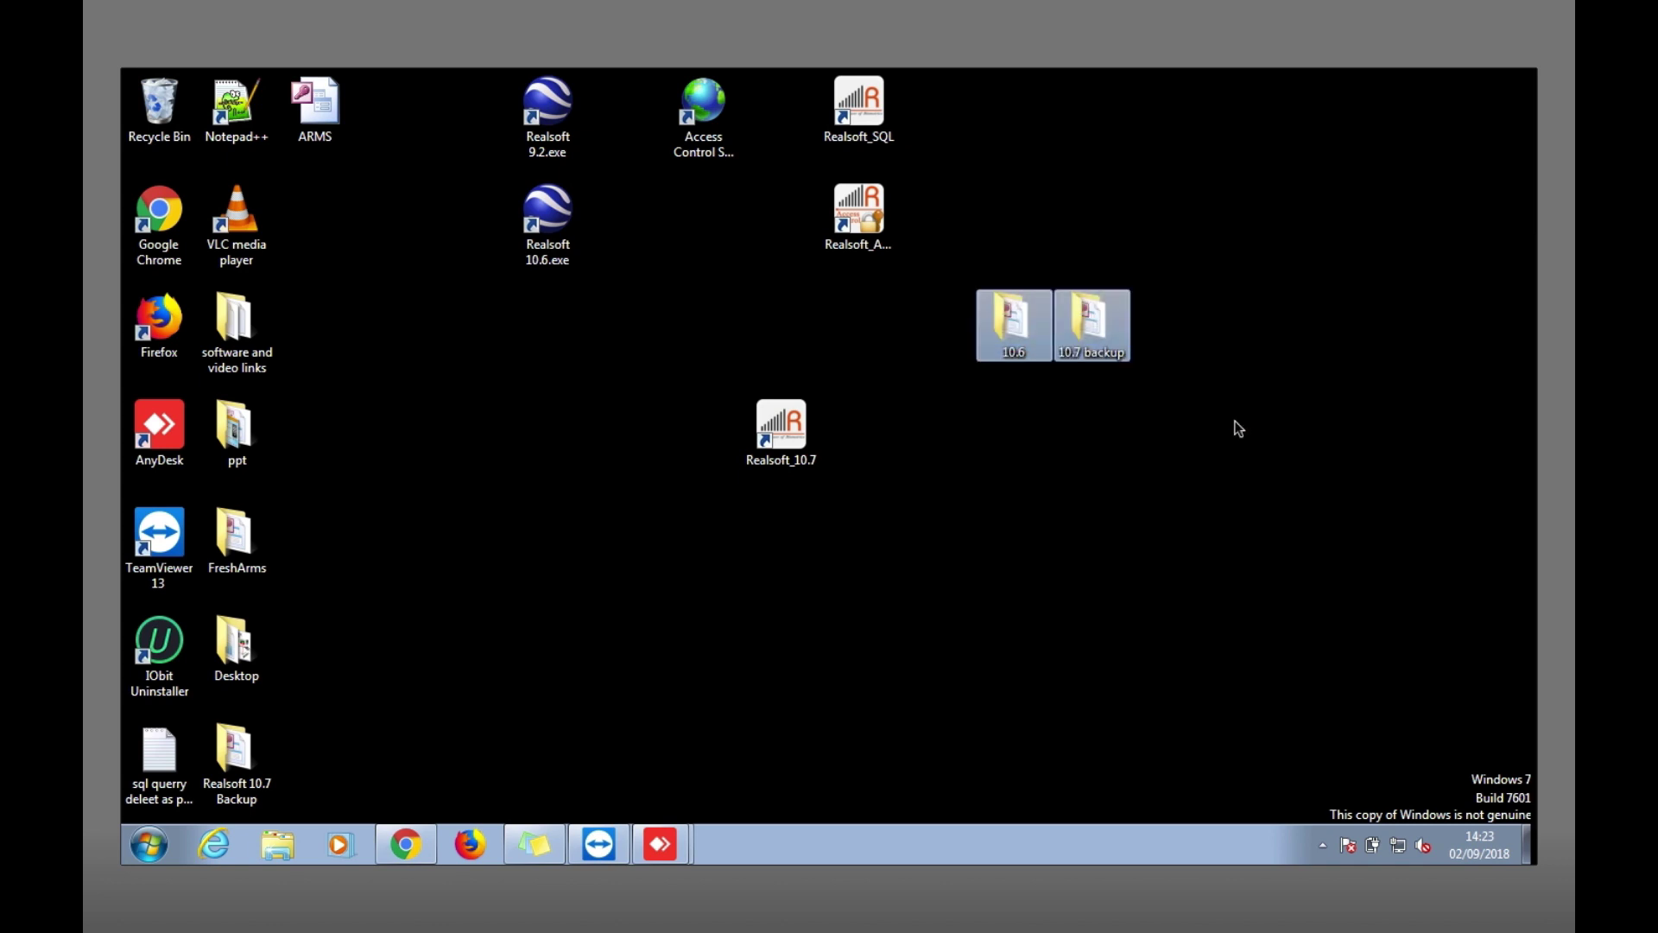